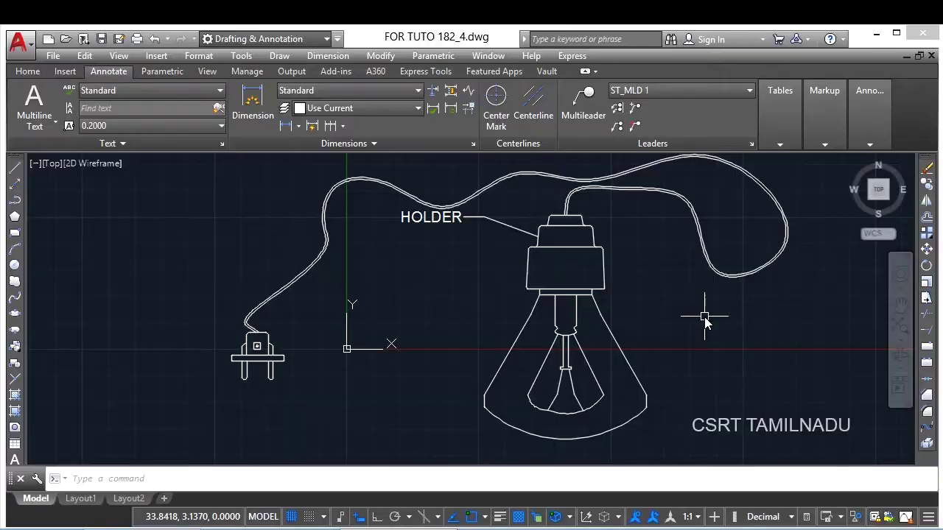
Step: Dismiss the intro screen to show the light bulb drawing FOR TUTO 182_4.dwg
left_click(705, 317)
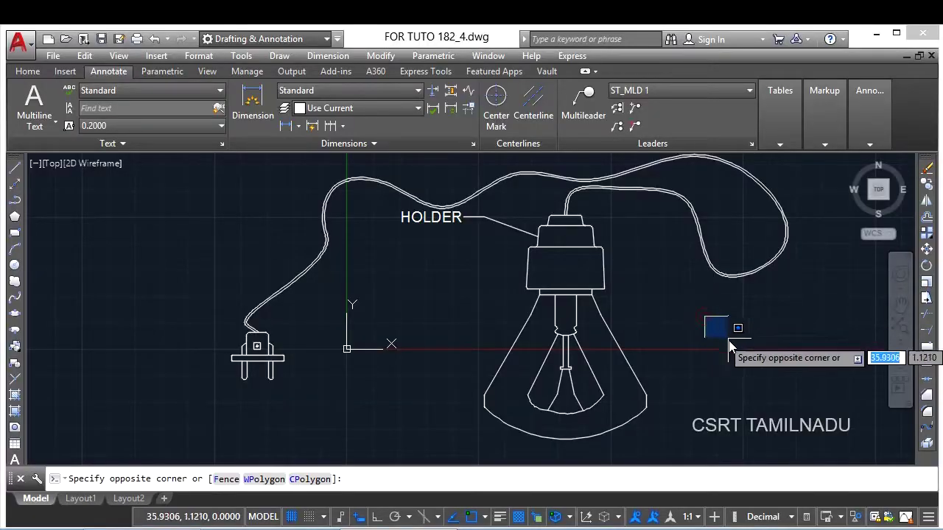
left_click(766, 374)
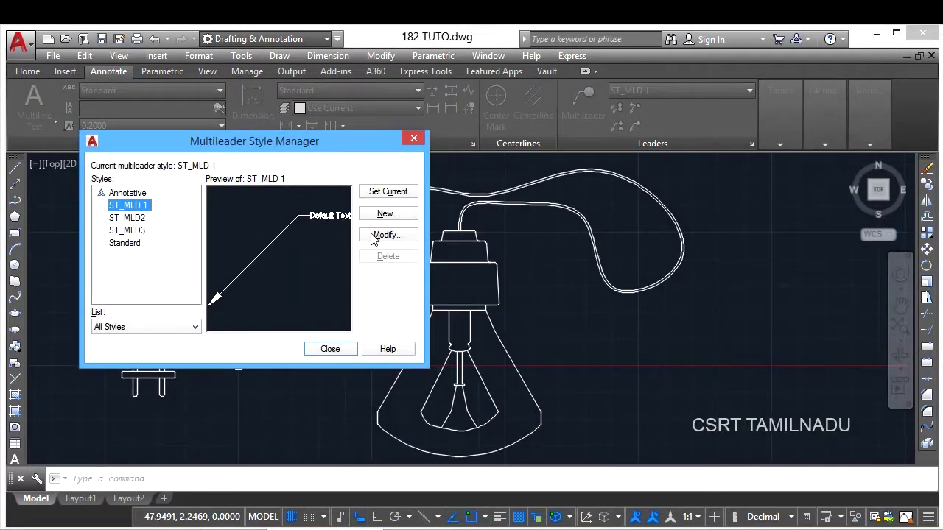
left_click(373, 236)
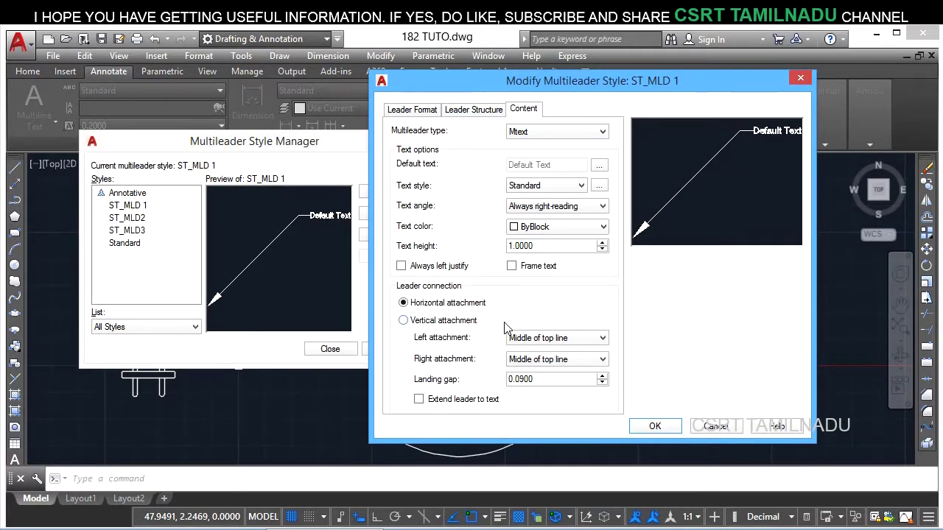
left_click(539, 133)
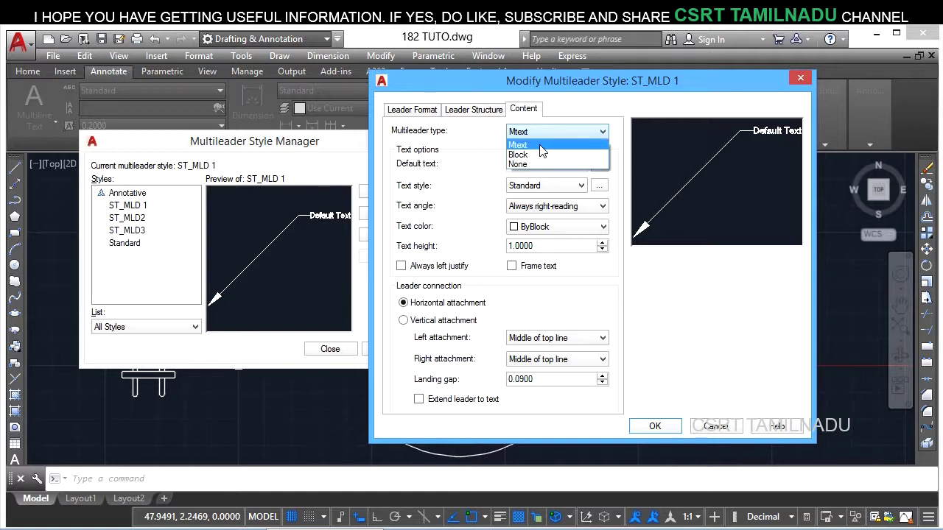
left_click(542, 146)
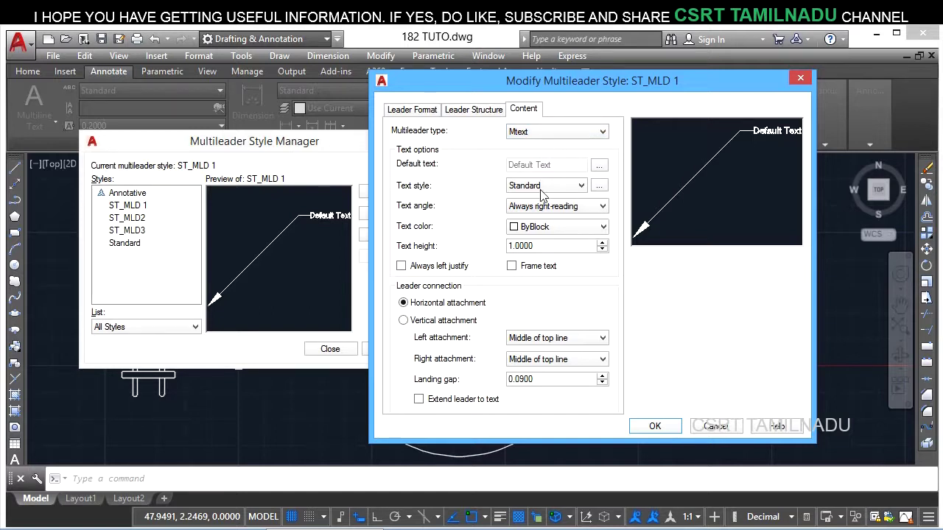
left_click(545, 131)
left_click(530, 157)
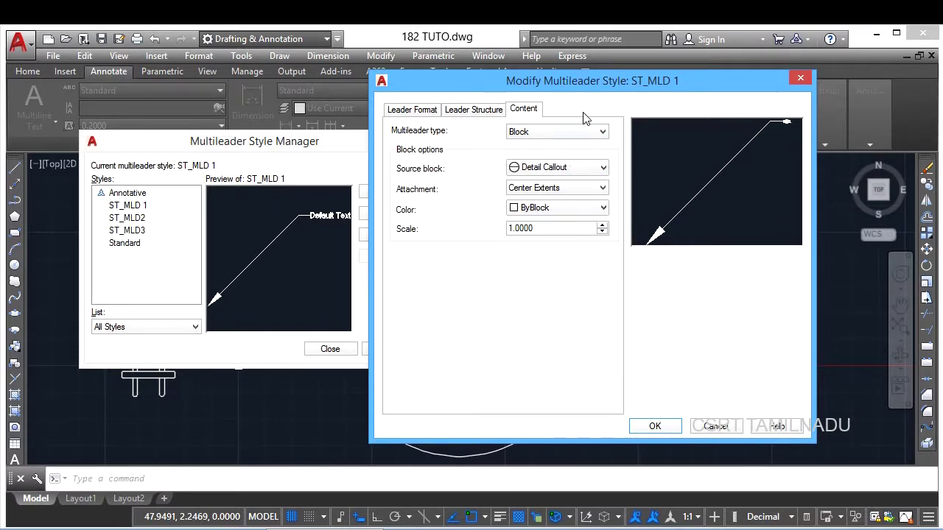
left_click(574, 131)
left_click(536, 142)
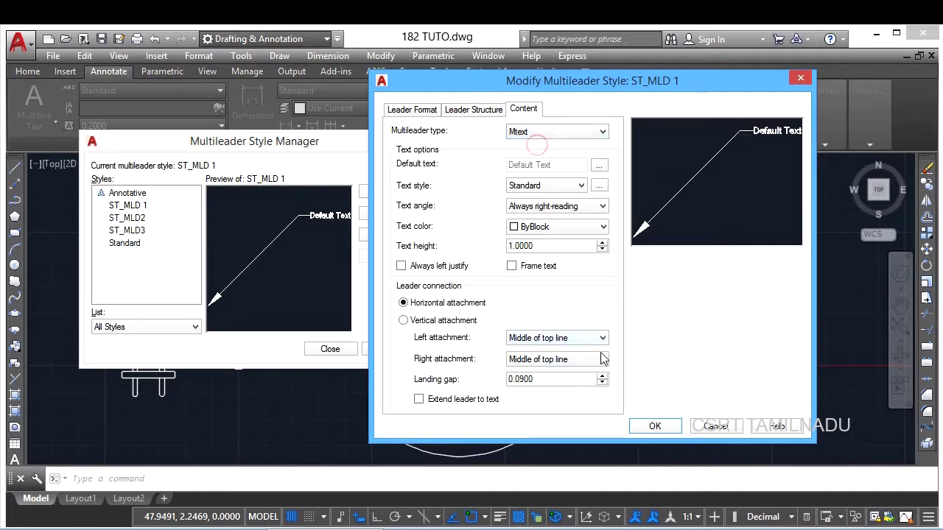
left_click(655, 426)
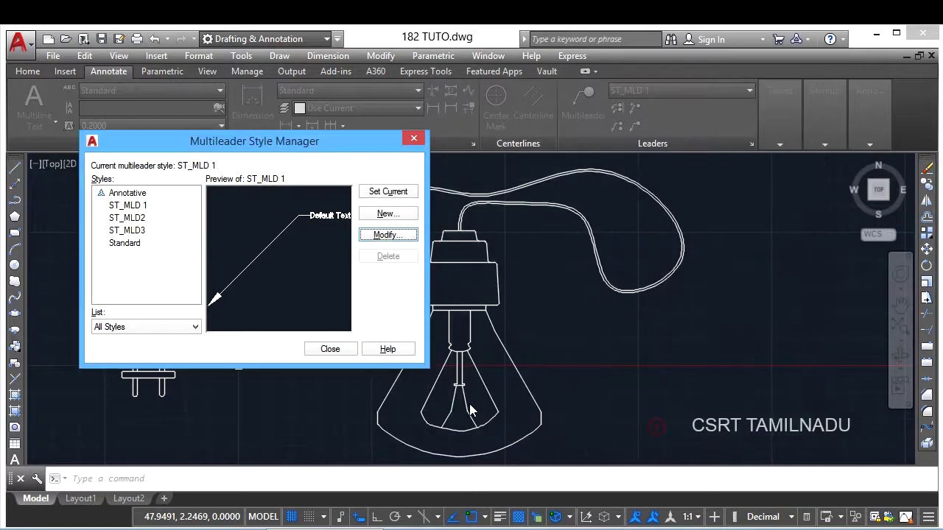
left_click(330, 349)
Step: Add a multileader from the bulb reading LIGHT / IN / AUTOCAD, then reopen the style manager with MLS
type("mleader")
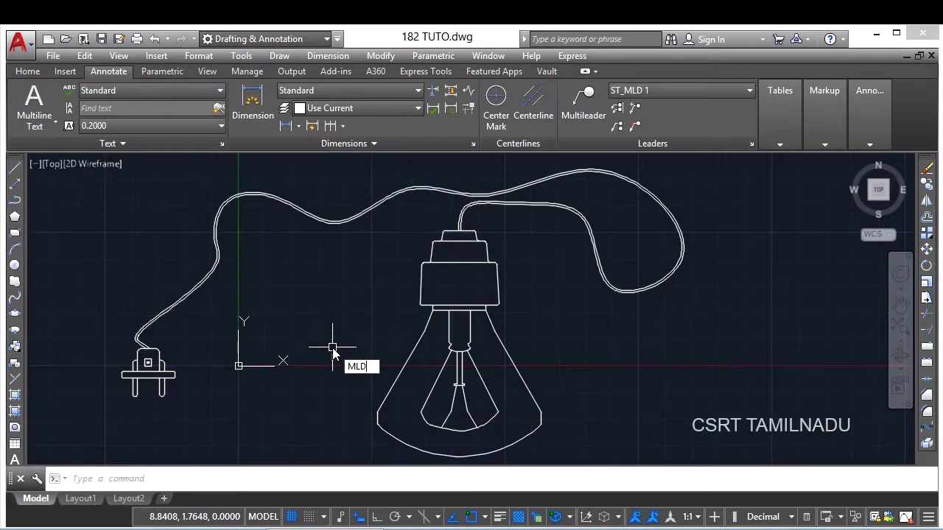
key("Return")
left_click(521, 369)
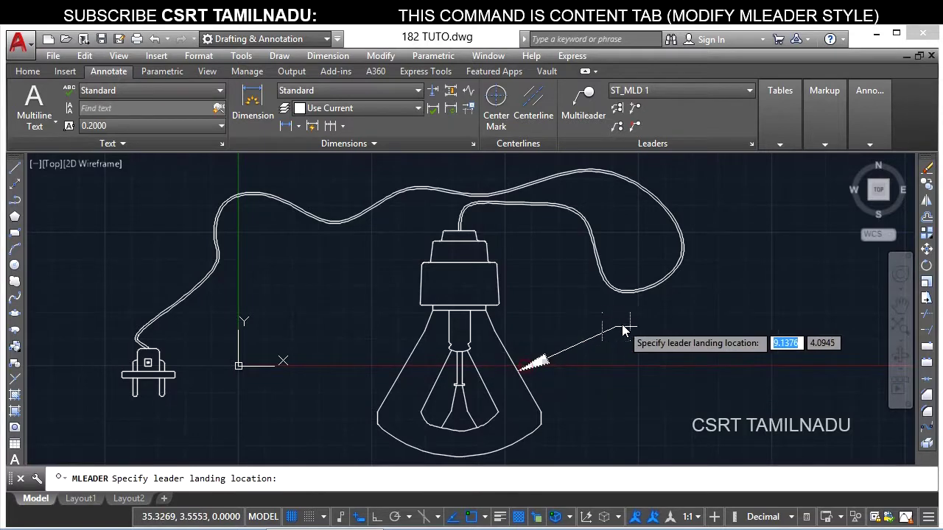
left_click(640, 318)
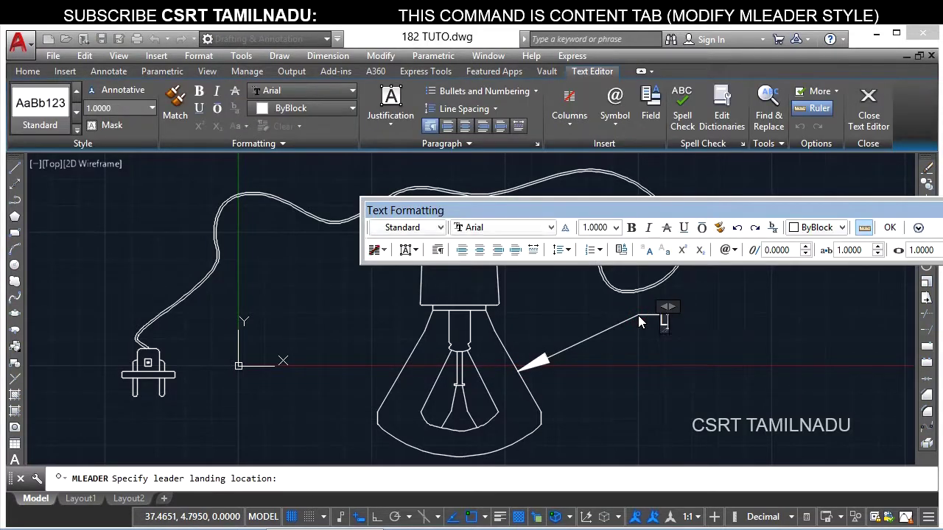
type("LIGHT")
key("Return")
type("IN")
key("Return")
type("AUTOCAD")
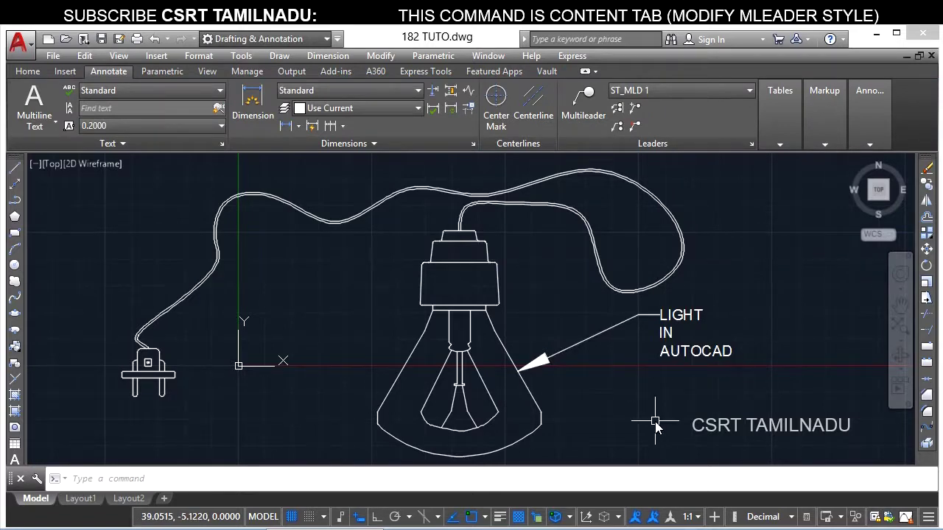
type("mls")
key("Return")
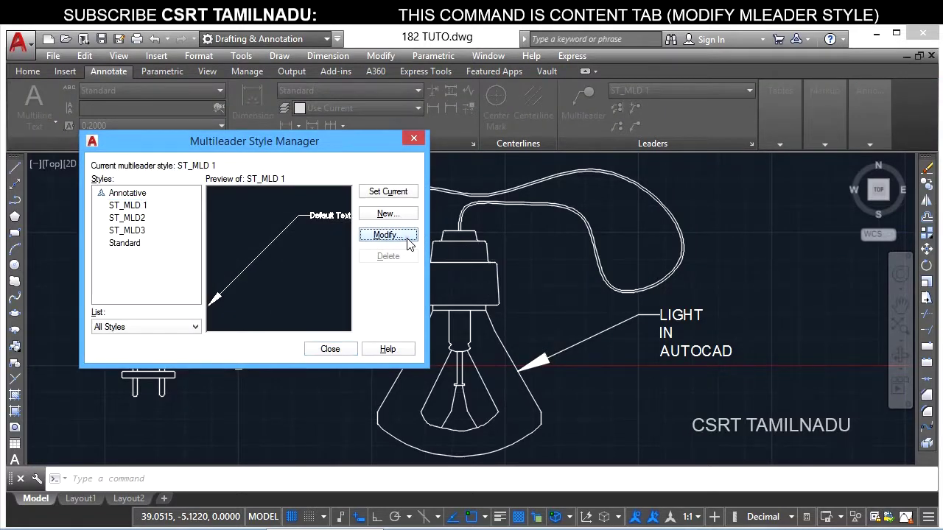
Step: Switch ST_MLD 1's content type to Block with the Circle source block, then close the manager
left_click(388, 235)
left_click(564, 133)
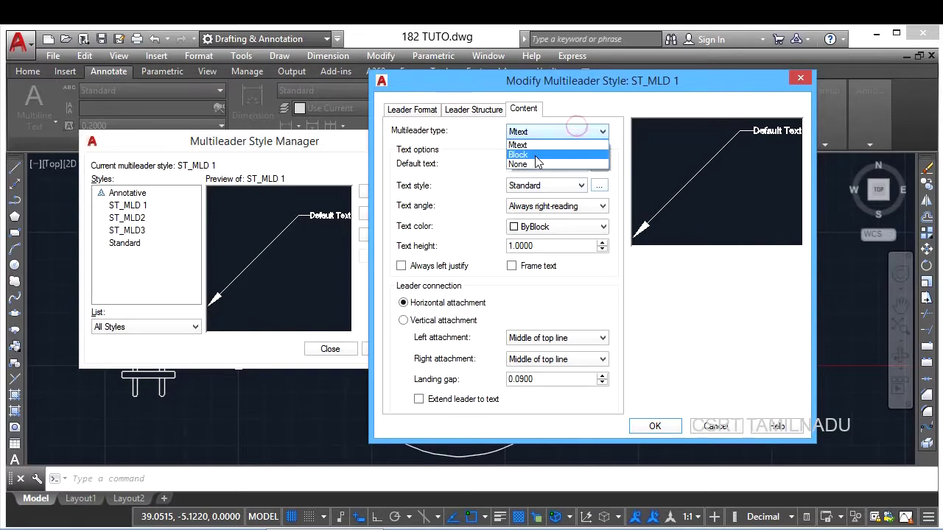
left_click(542, 155)
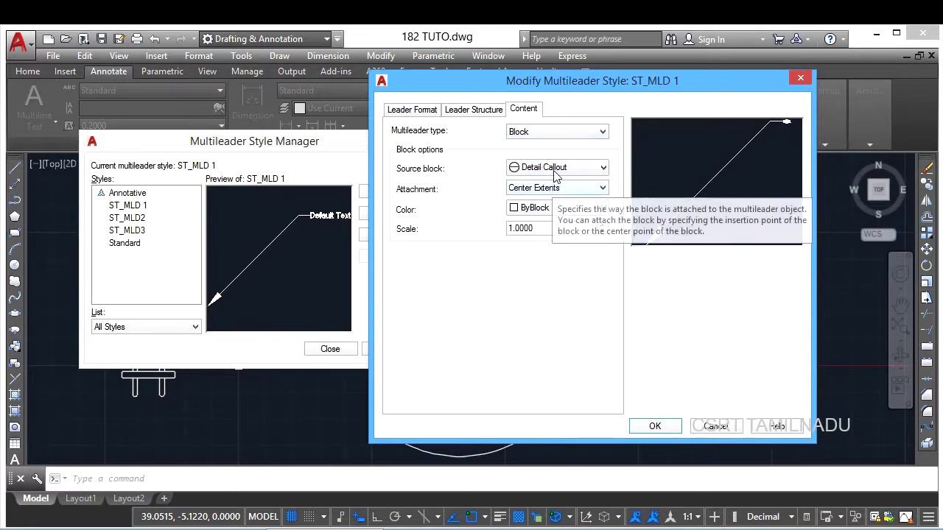
left_click(558, 168)
left_click(549, 206)
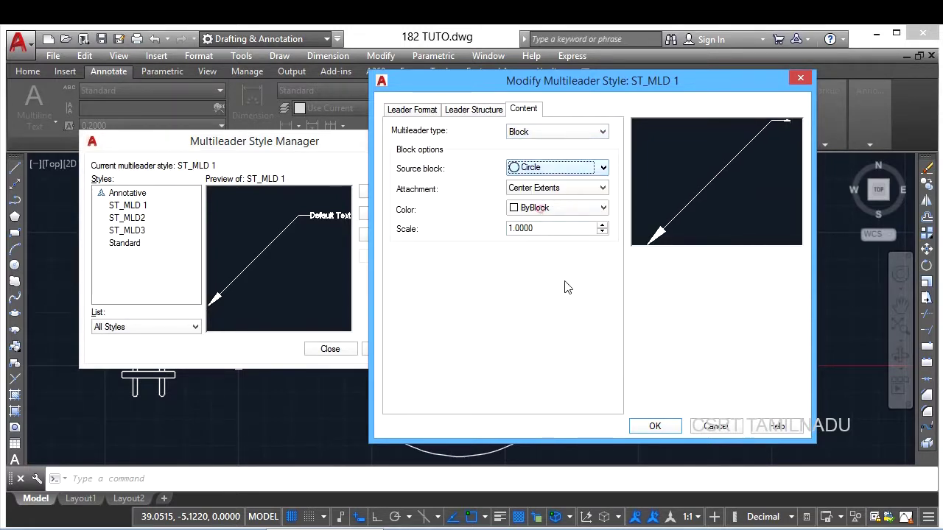
left_click(655, 426)
left_click(330, 348)
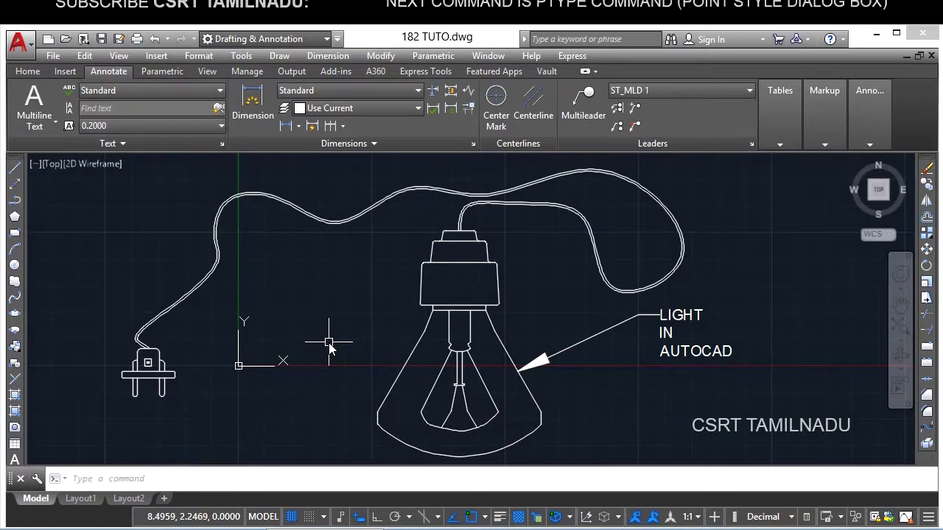
Step: Draw a trial circle-tag multileader from the bulb to the cable's right loop
type("mld")
key("Return")
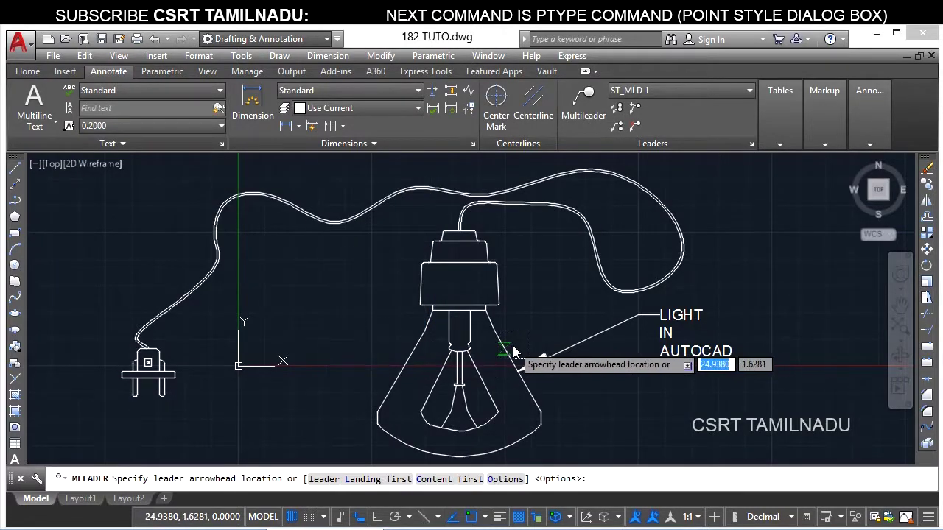
left_click(507, 346)
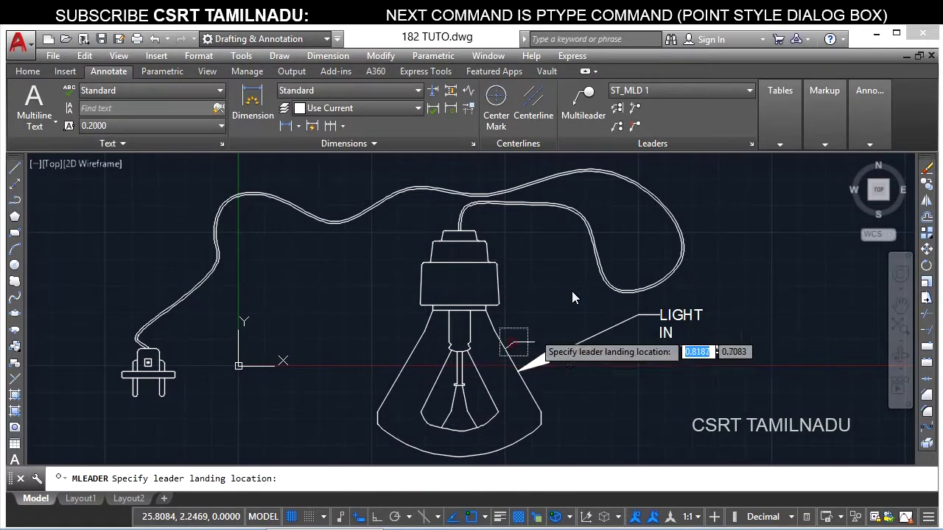
left_click(678, 251)
left_click(345, 427)
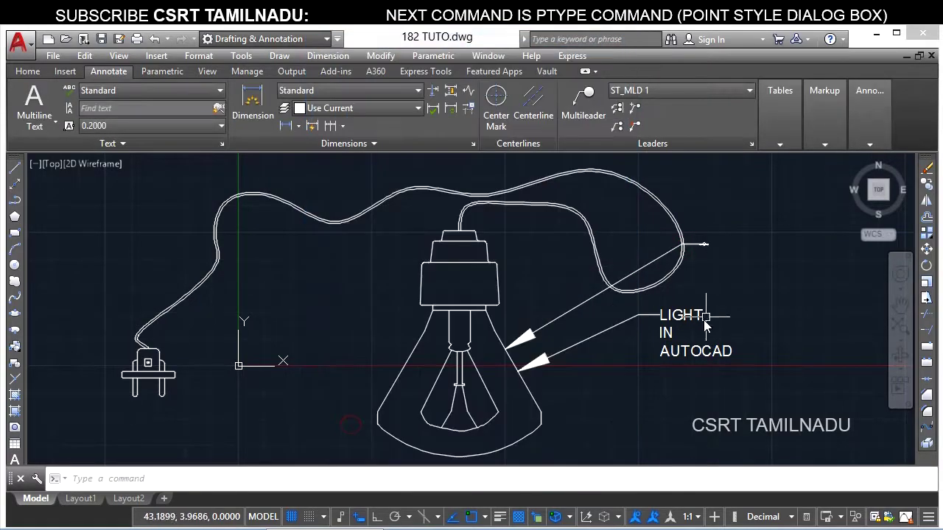
Step: Zoom in and delete the circle-tag leader using a crossing selection
scroll(722, 257, "up", 5)
scroll(730, 258, "up", 2)
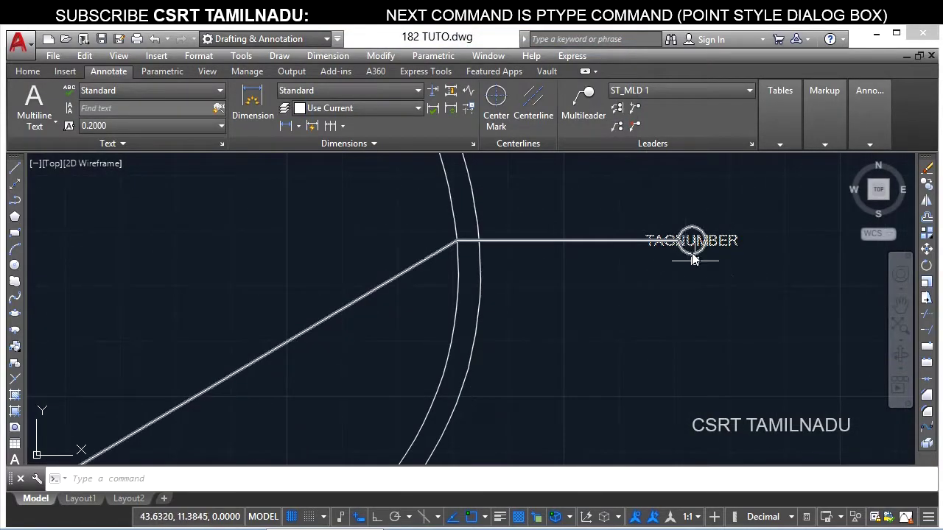
scroll(684, 288, "down", 6)
left_click(684, 311)
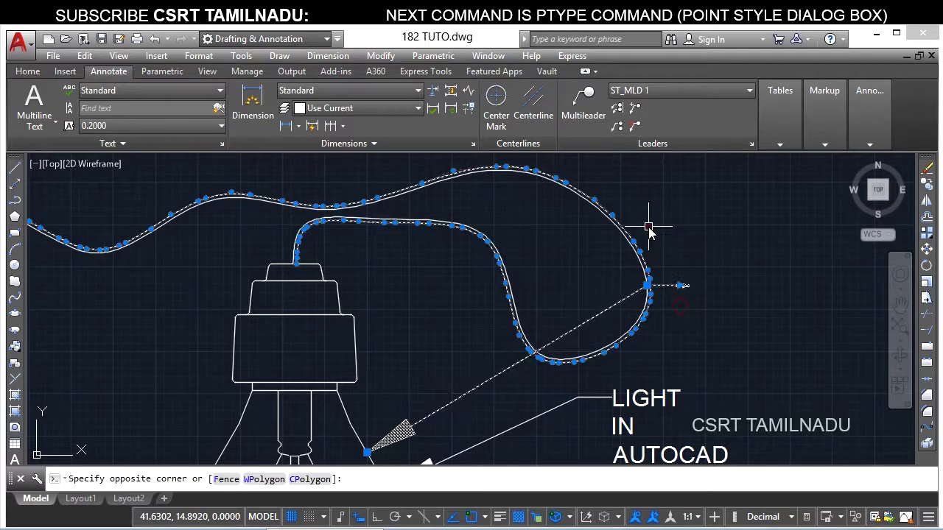
left_click(659, 240)
key("Escape")
left_click(693, 311)
left_click(659, 239)
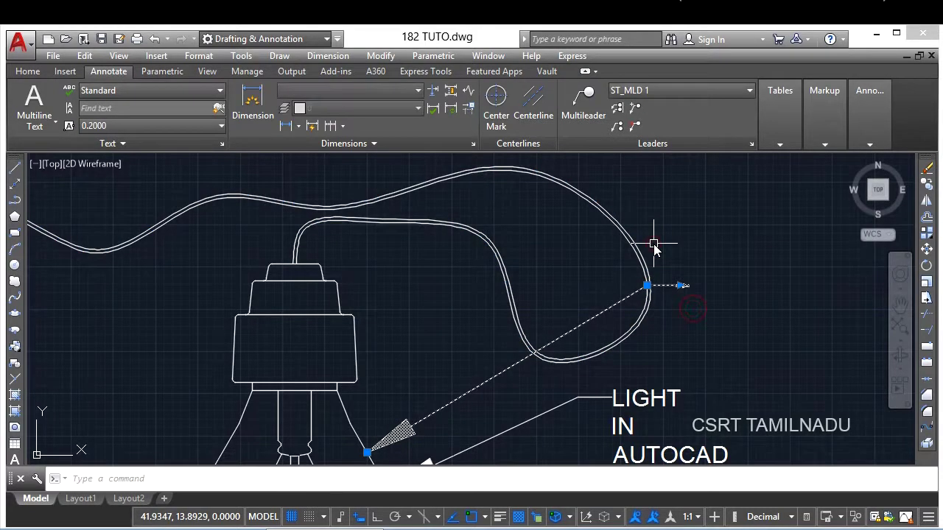
key("Delete")
Step: Change ST_MLD 1's content type to Mtext and enter HOLDER as its default text
type("mls")
key("Return")
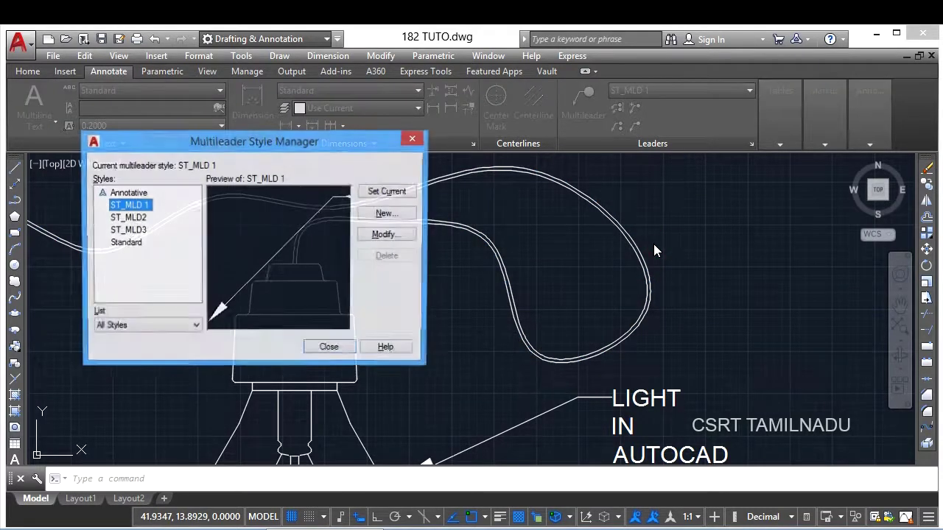
left_click(388, 235)
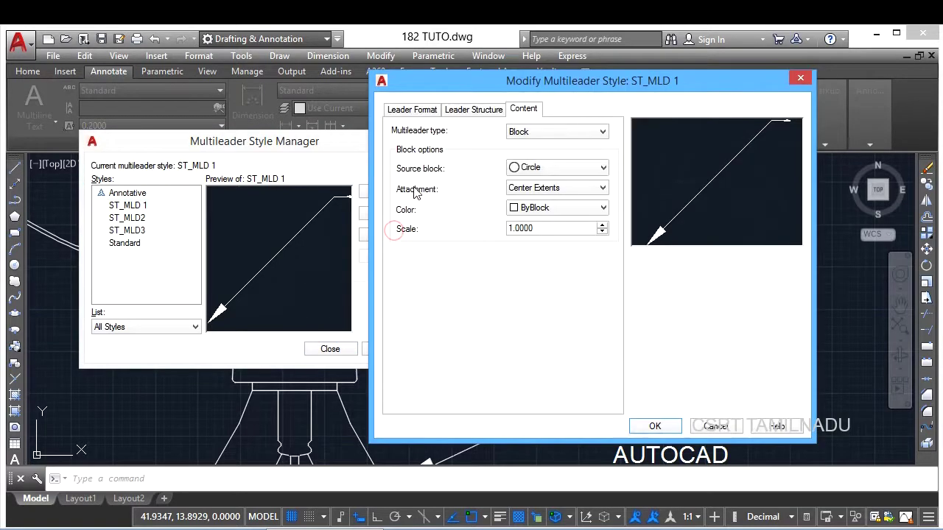
left_click(551, 131)
left_click(522, 146)
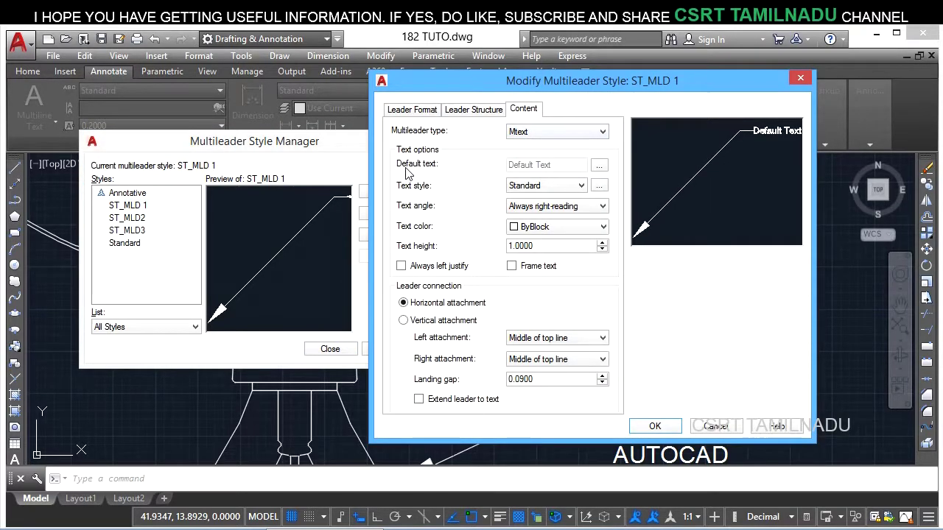
left_click(598, 168)
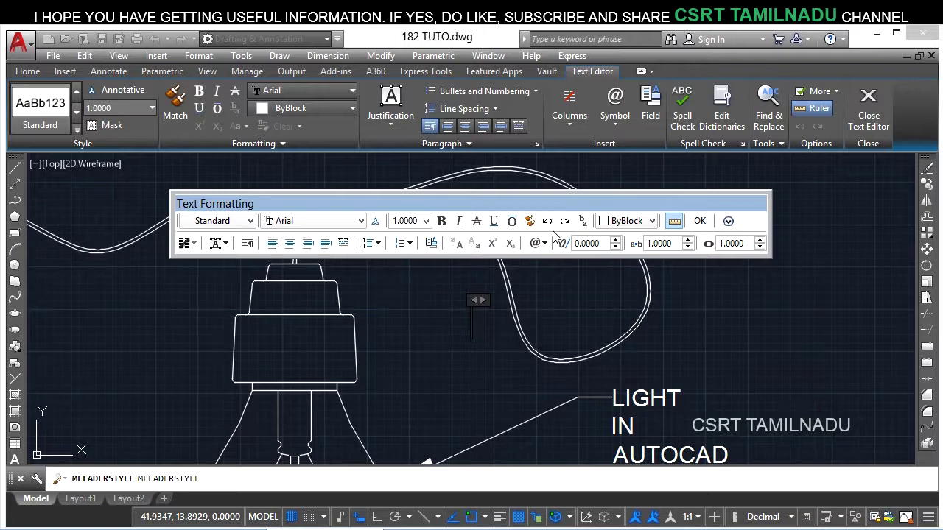
type("HOLD")
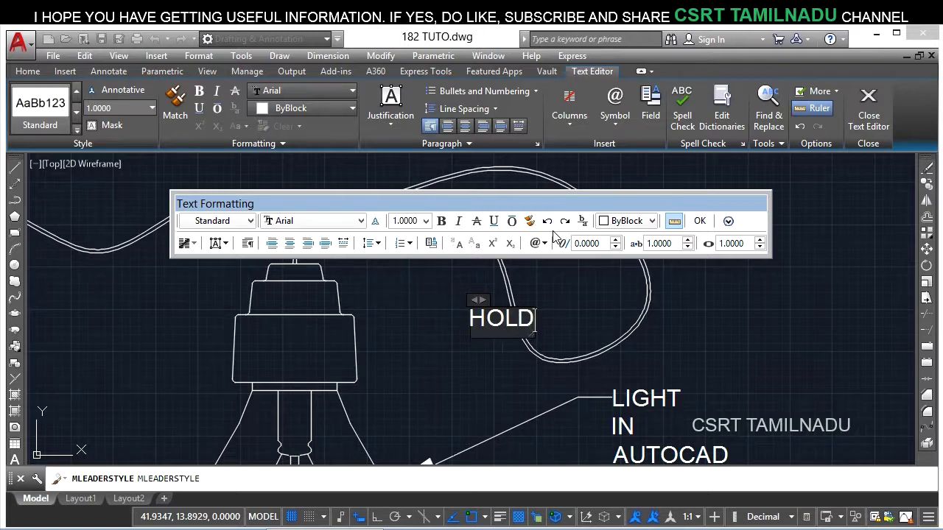
type("ER")
left_click(834, 243)
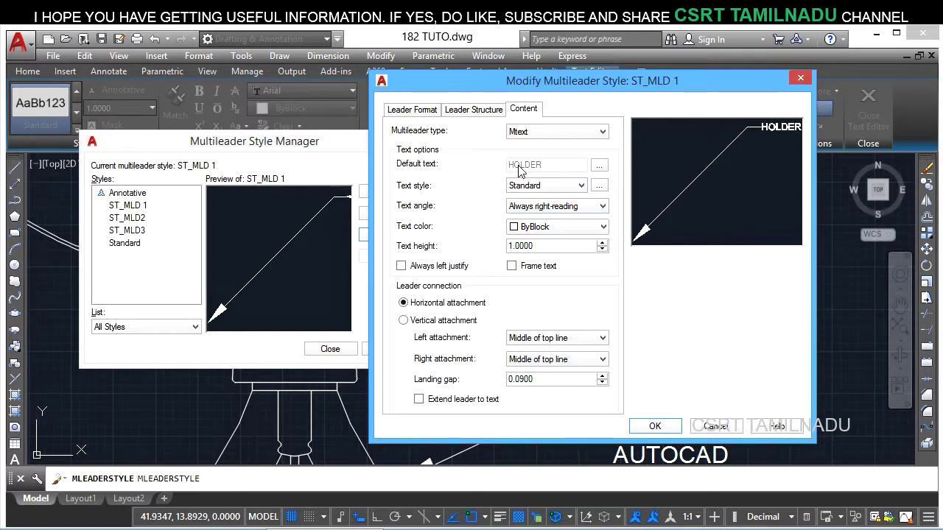
left_click(655, 427)
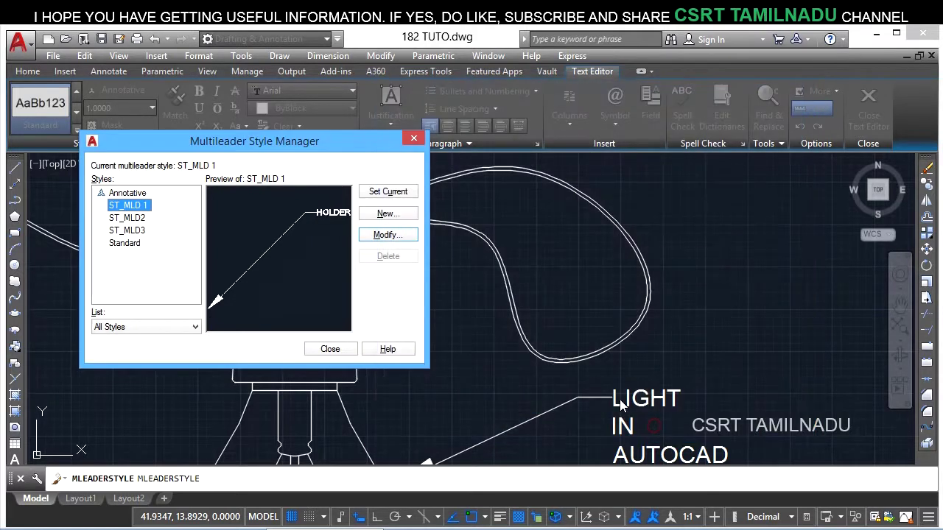
left_click(329, 351)
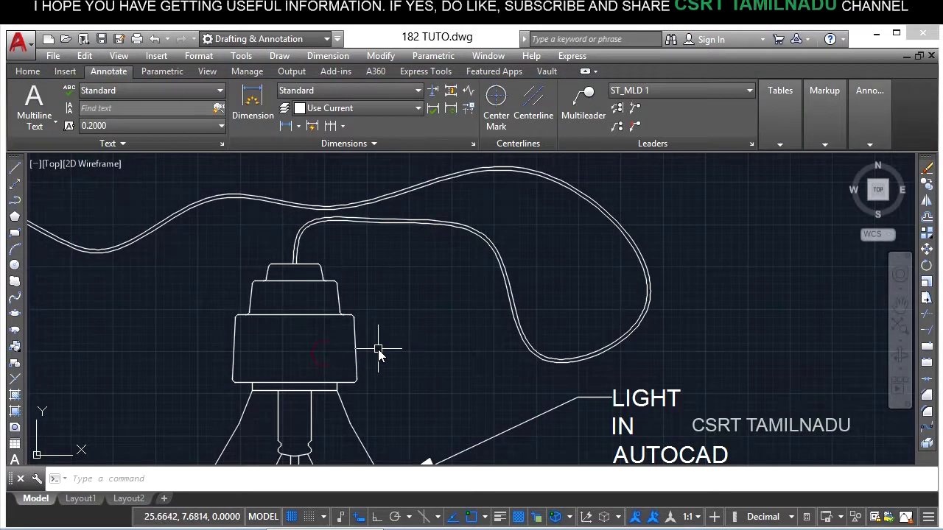
Step: Place two default-text HOLDER multileaders on the holder, one above-left and one to the right
scroll(549, 327, "up", 2)
type("ml")
key("Return")
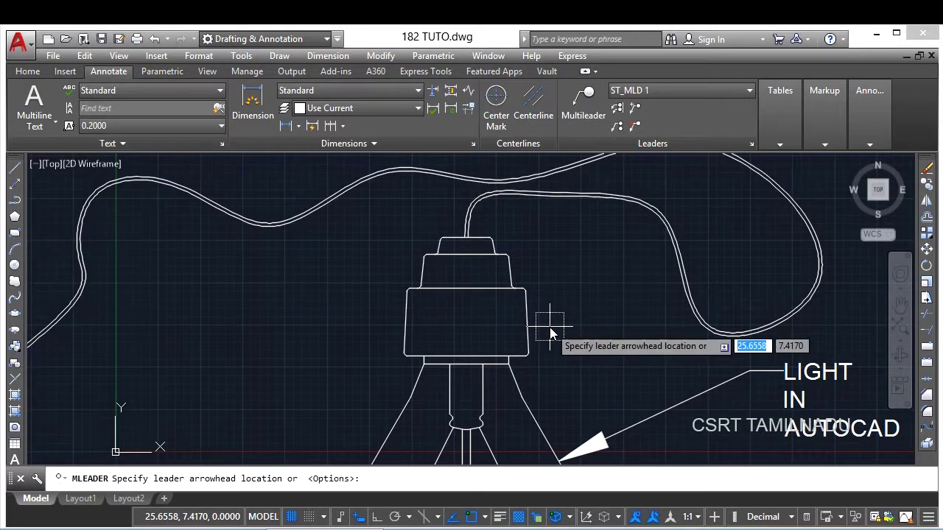
left_click(416, 275)
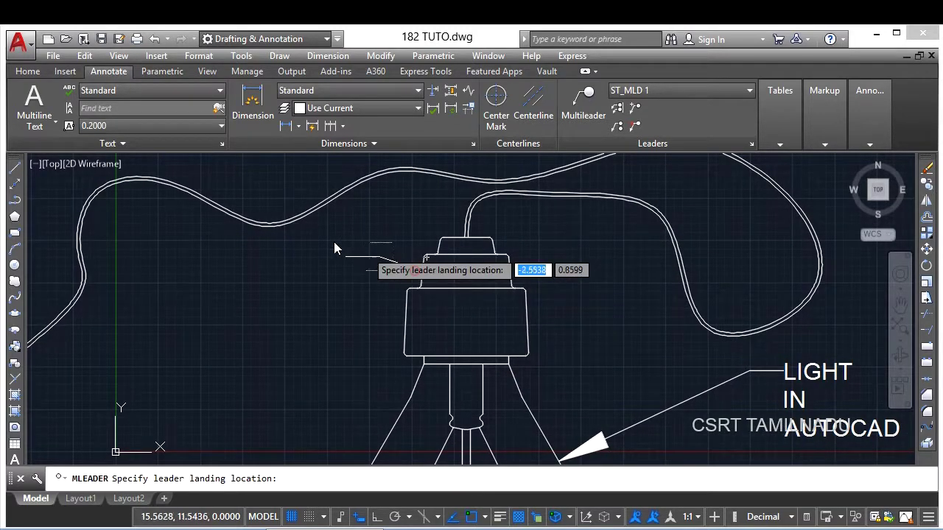
left_click(336, 240)
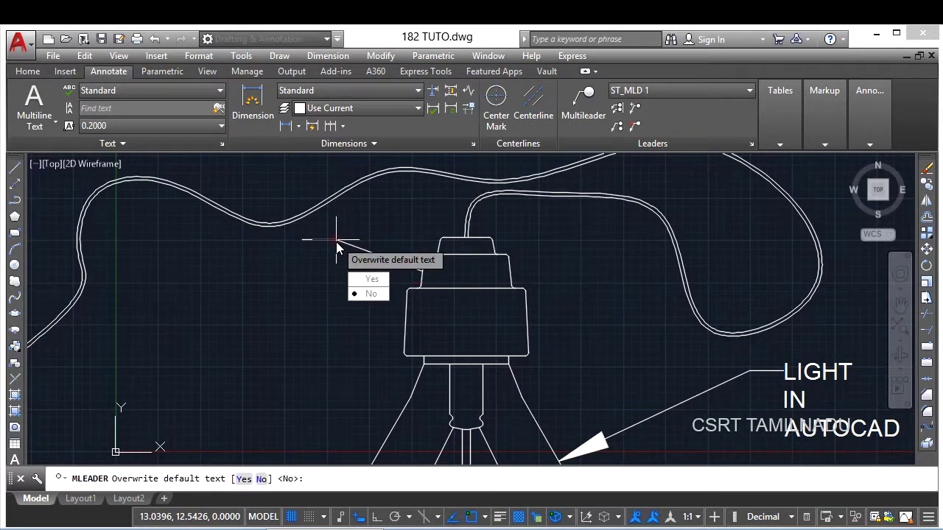
left_click(369, 294)
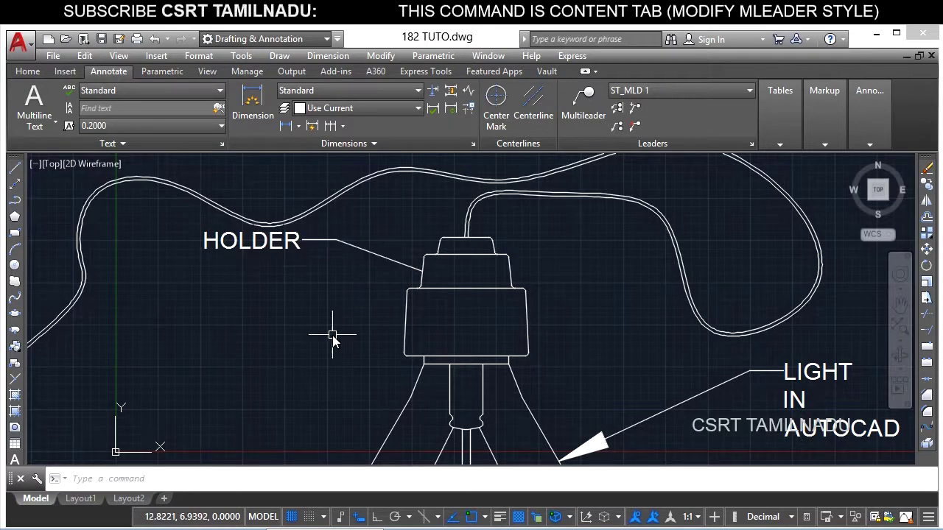
key("Return")
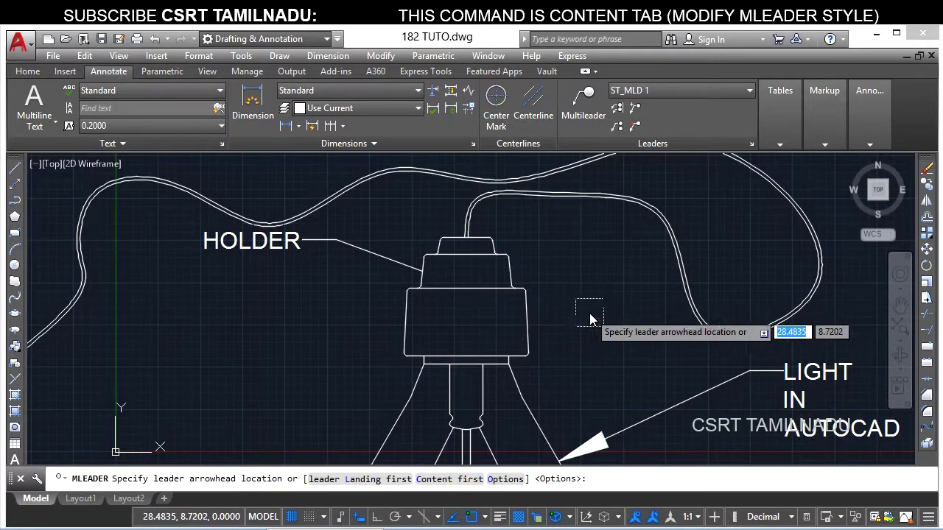
left_click(520, 328)
left_click(608, 302)
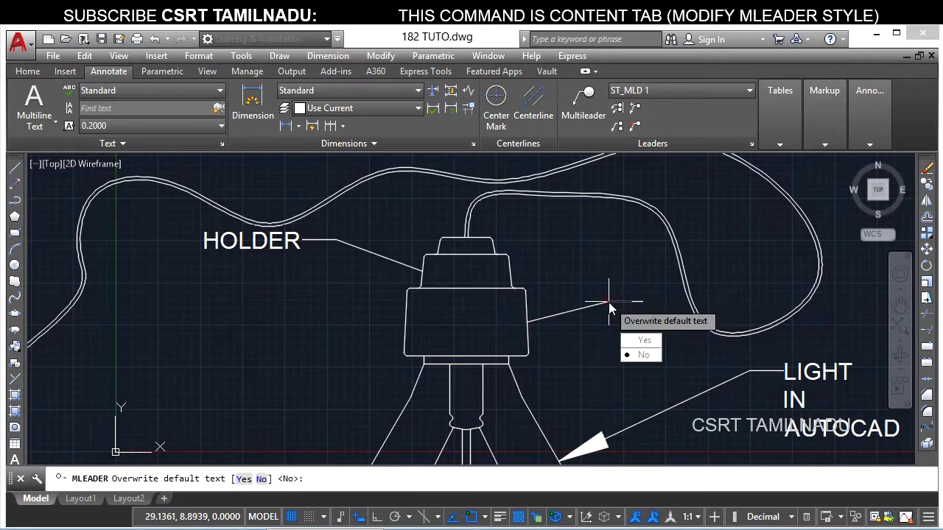
type("N")
key("Return")
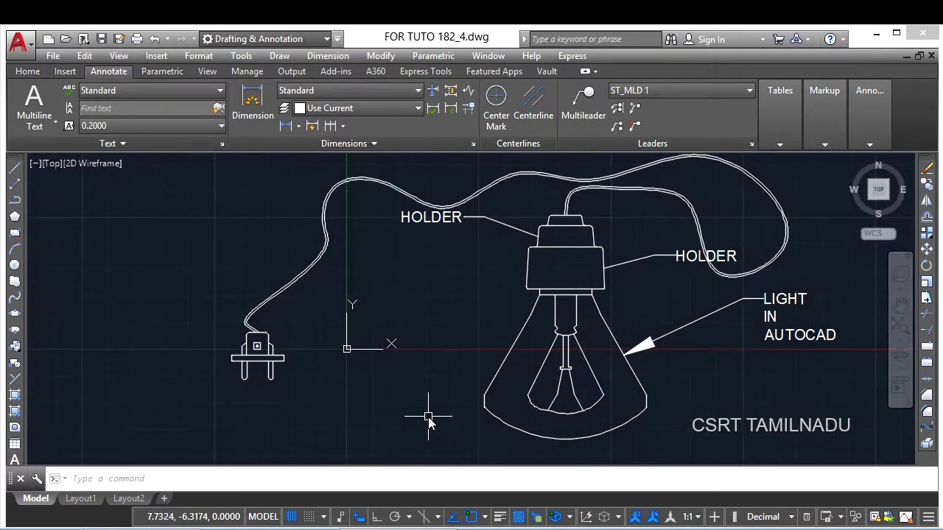
Step: Add a multileader from the bulb's left side with custom text MLS COMMAND AUTOCAD
type("mle")
key("Return")
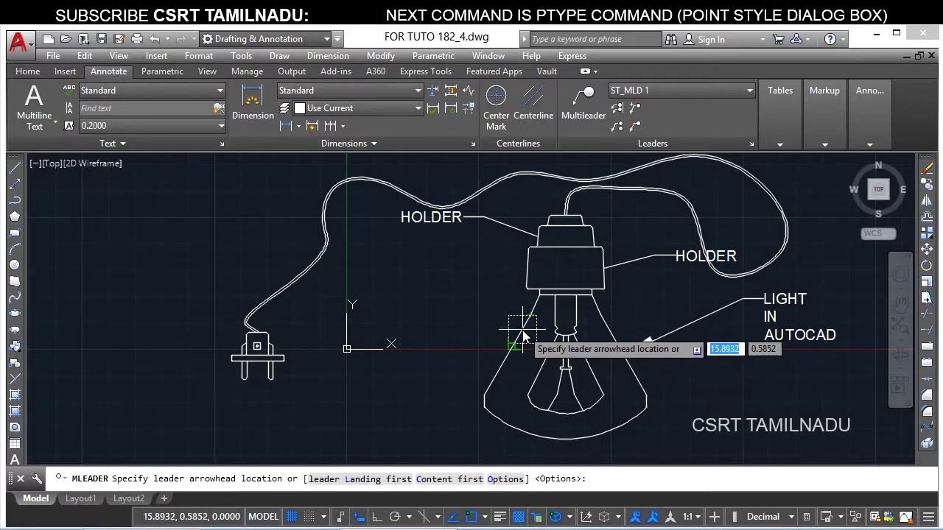
left_click(518, 339)
left_click(423, 370)
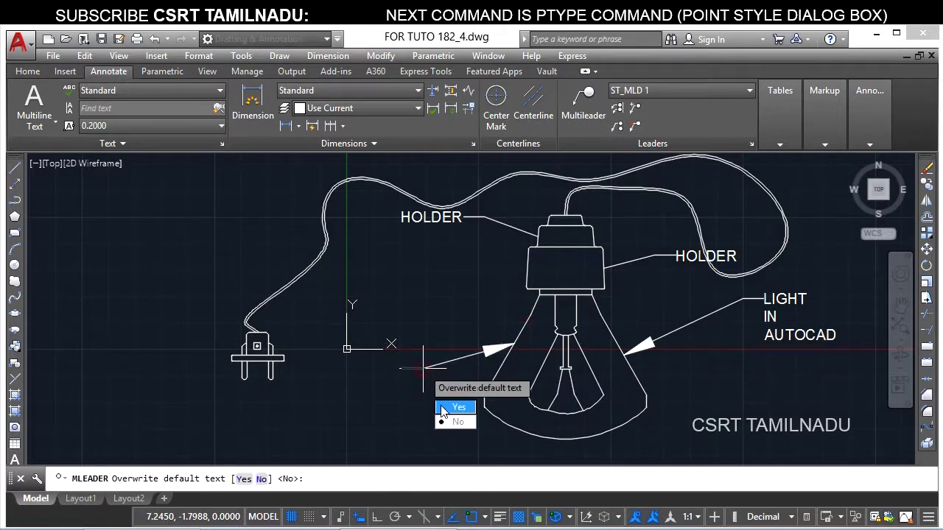
left_click(451, 412)
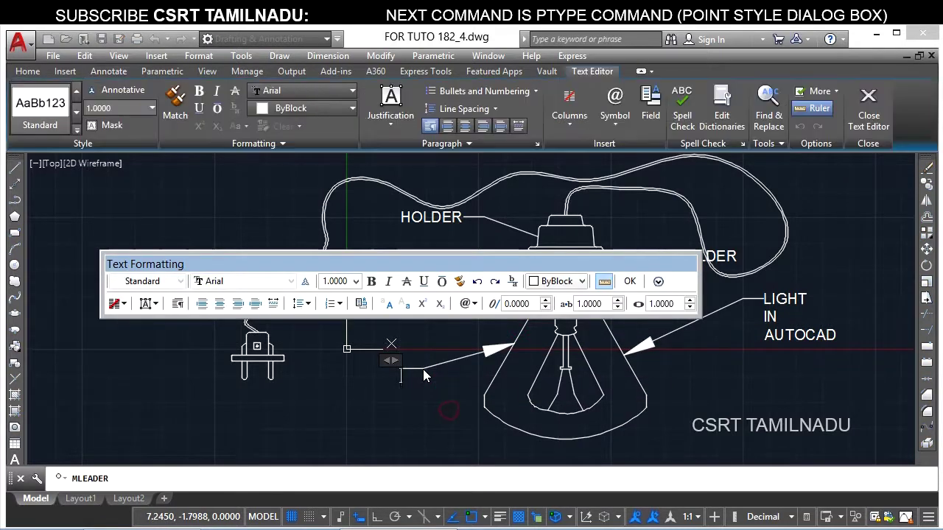
type("M")
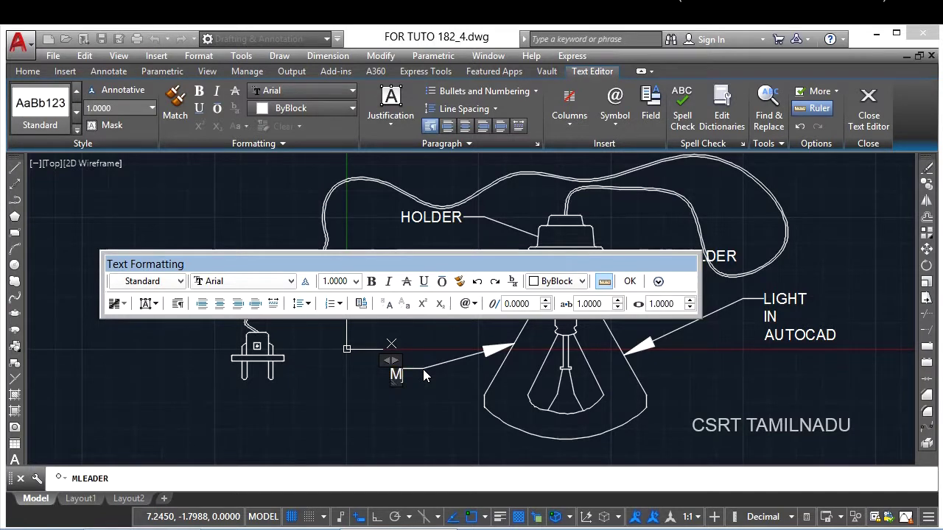
type("LS COMMAND AUTOCAD")
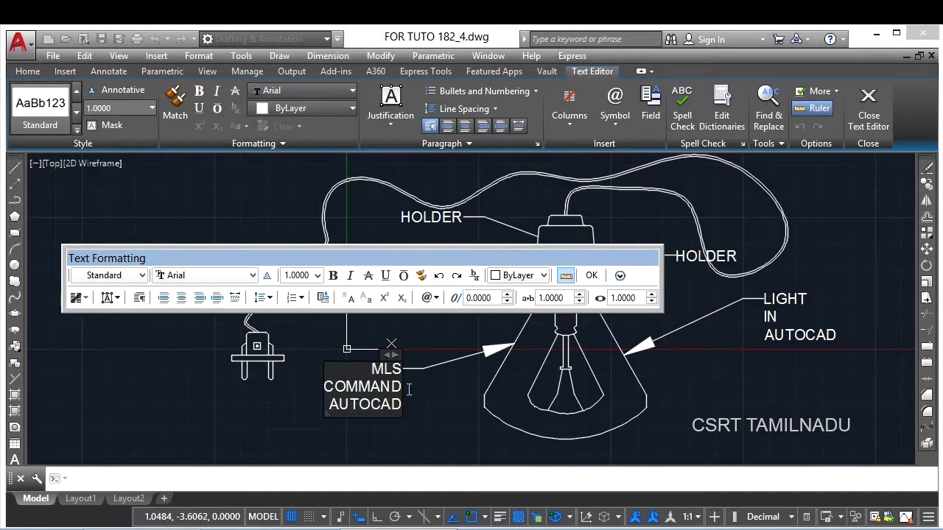
left_click(409, 390)
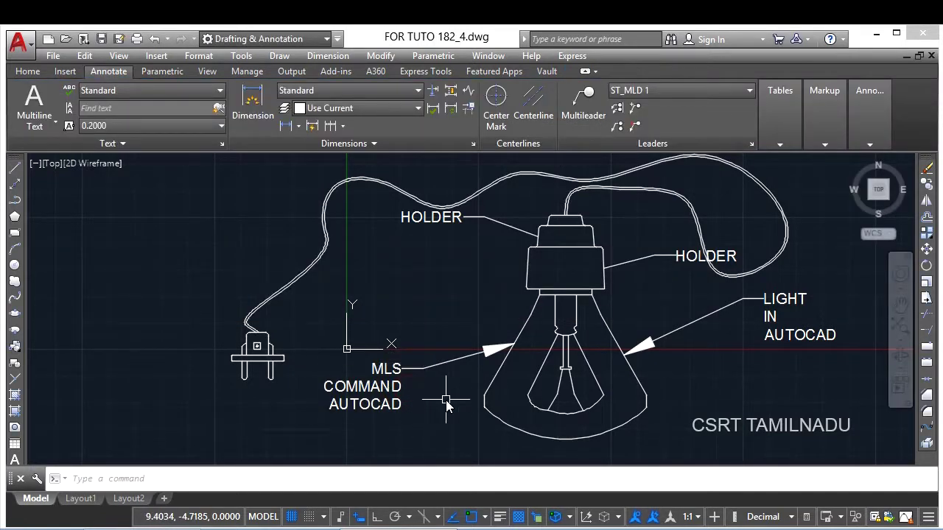
Step: Set ST_MLD 1's text style to ST_STYLE BOLD and close the style manager
type("ML")
key("Return")
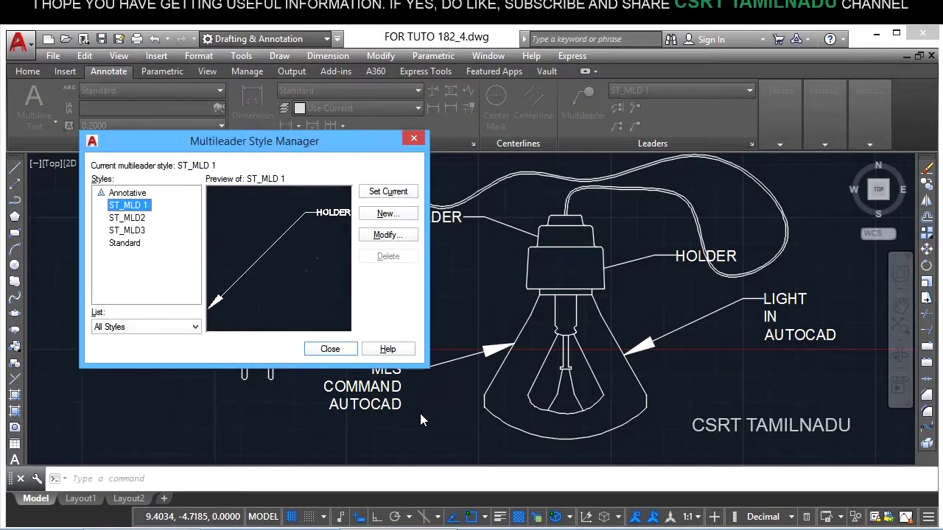
left_click(393, 235)
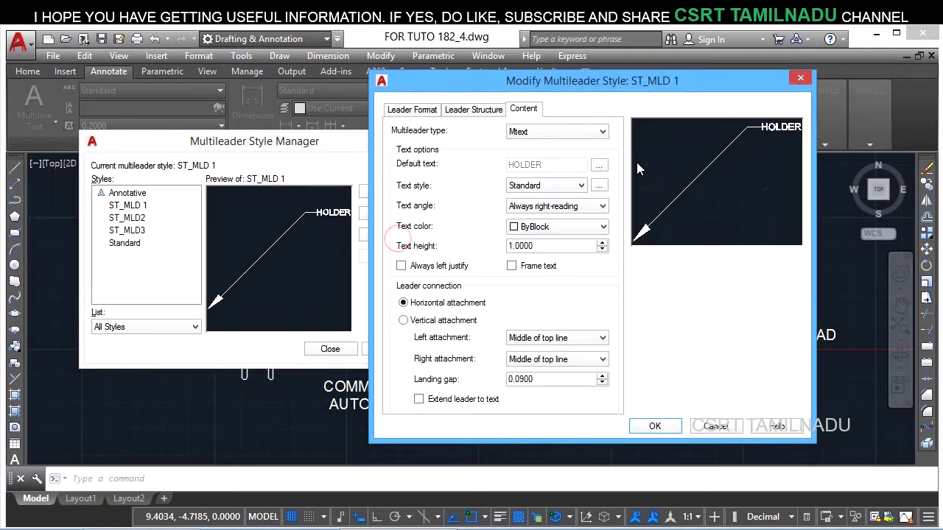
left_click(547, 190)
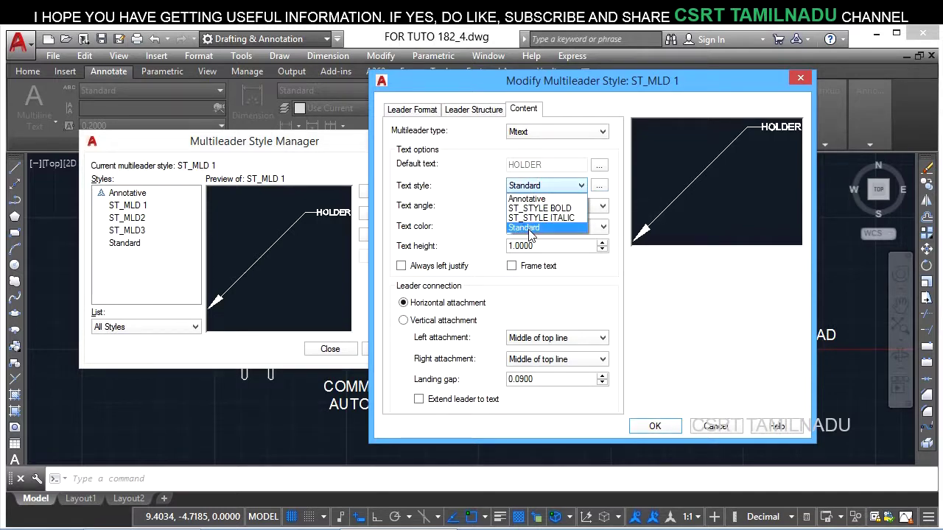
left_click(526, 199)
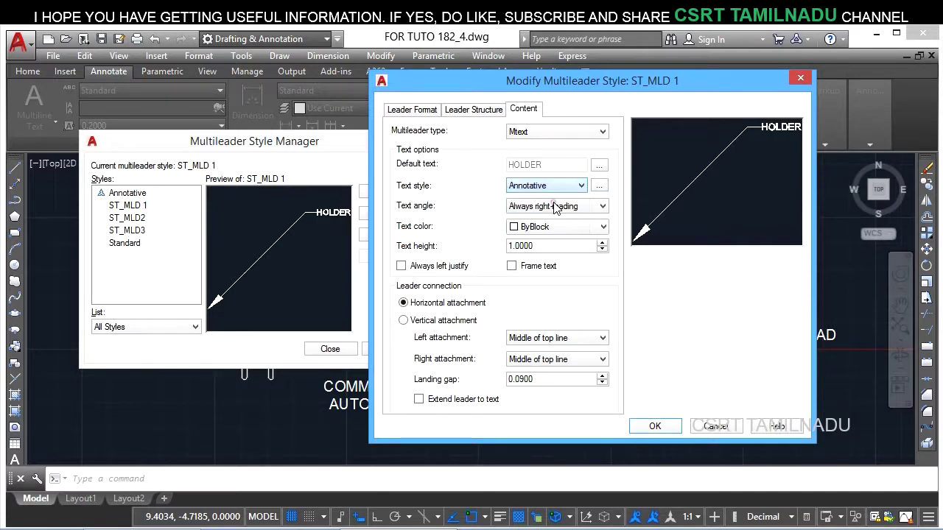
scroll(560, 188, "down", 1)
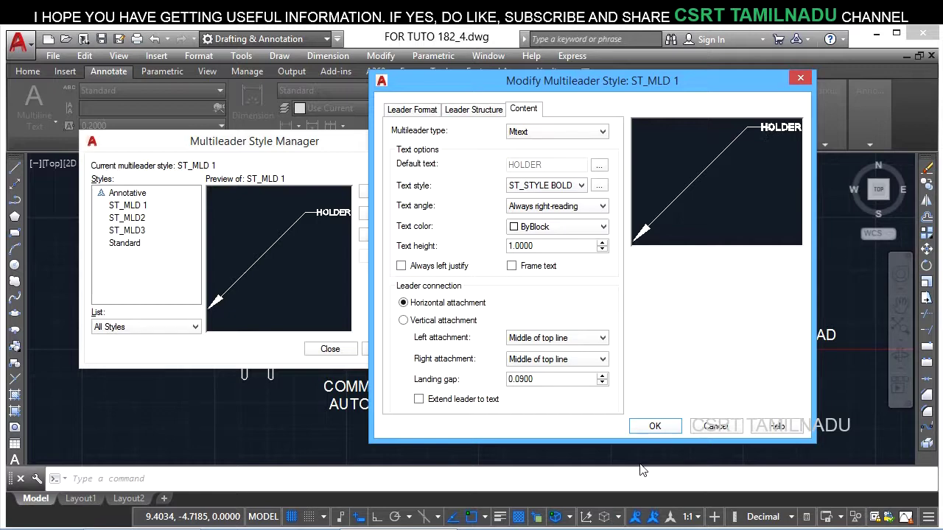
left_click(655, 426)
left_click(330, 348)
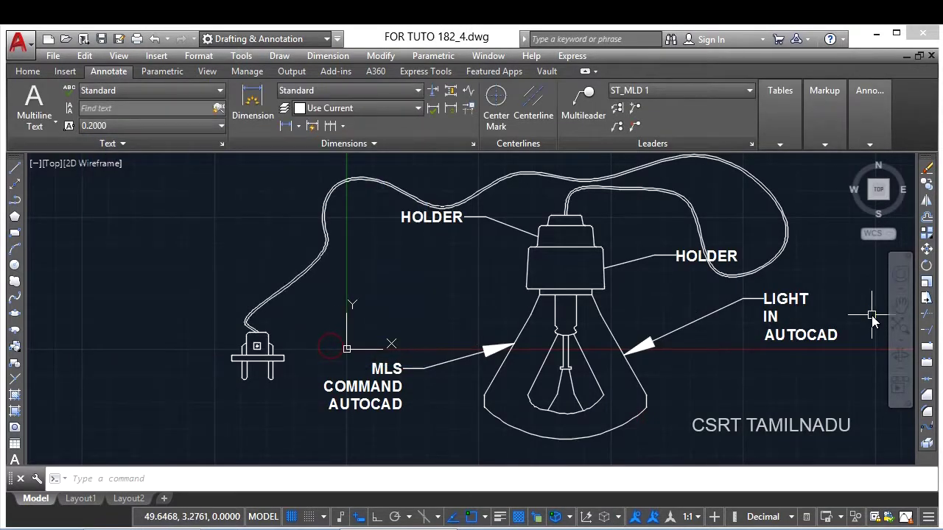
Step: Reopen the ST_MLD 1 style settings through the MLS command
left_click(732, 384)
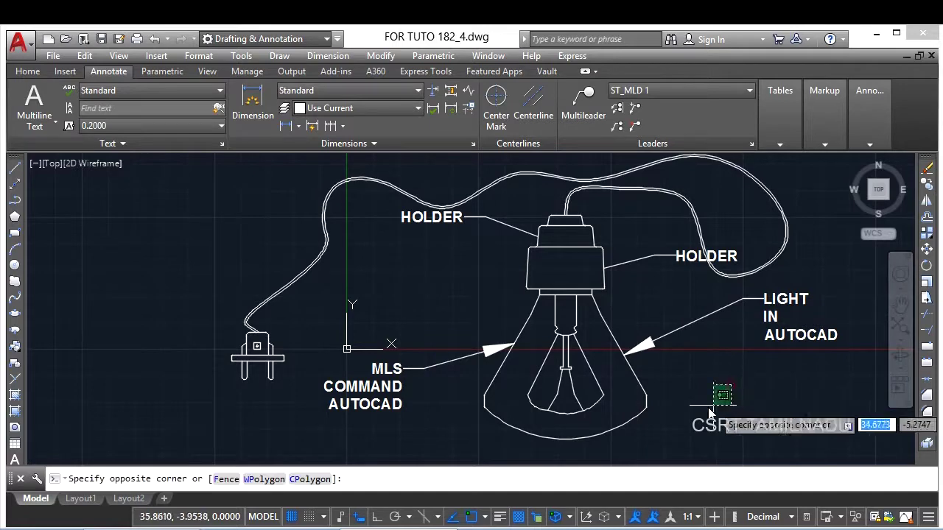
left_click(709, 412)
type("mls")
key("Return")
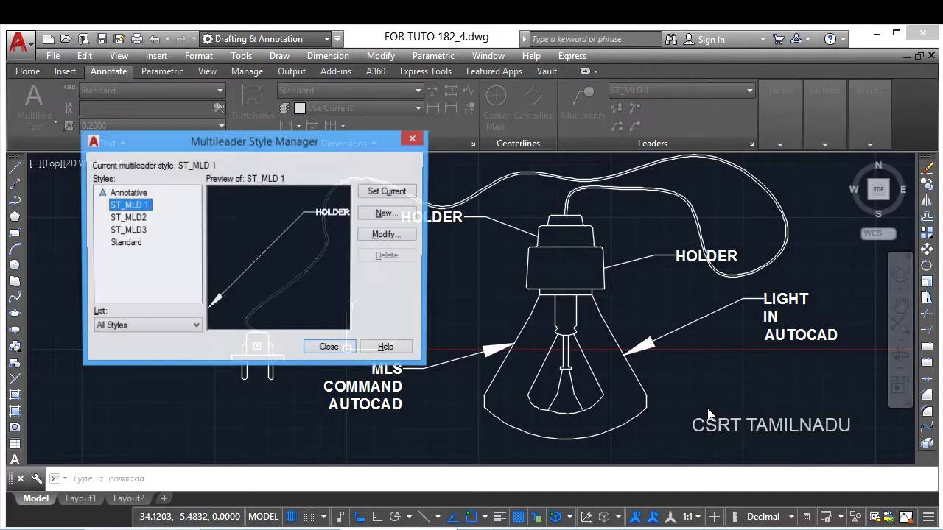
left_click(405, 235)
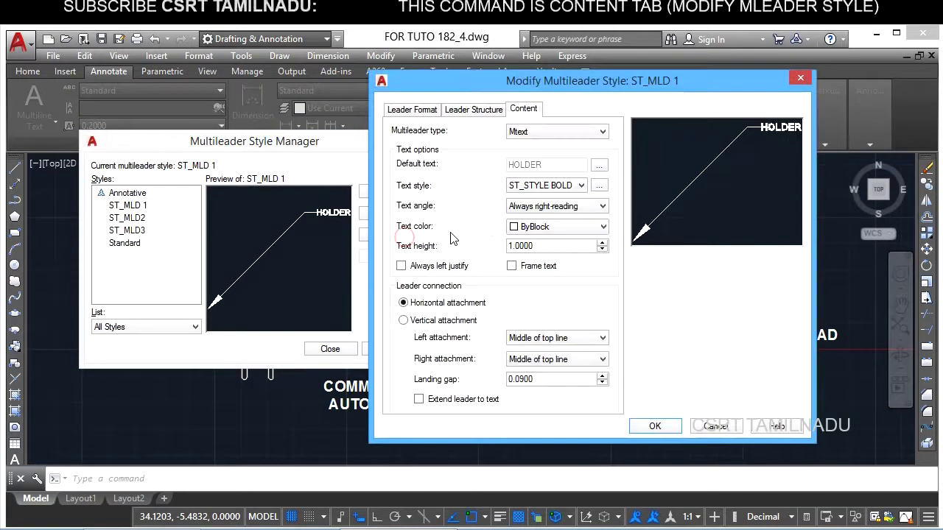
Step: Review the ST_STYLE BOLD text style without changes and bring up the text angle choices
left_click(599, 187)
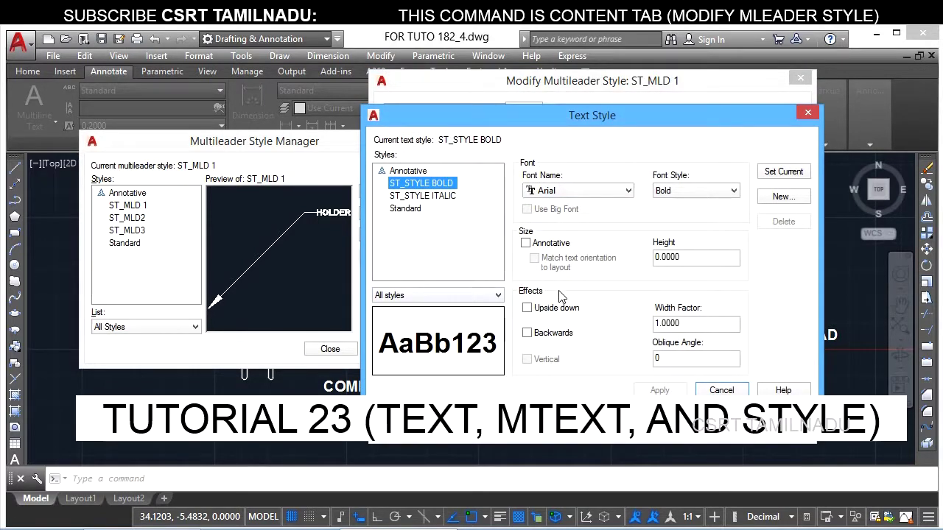
left_click(721, 391)
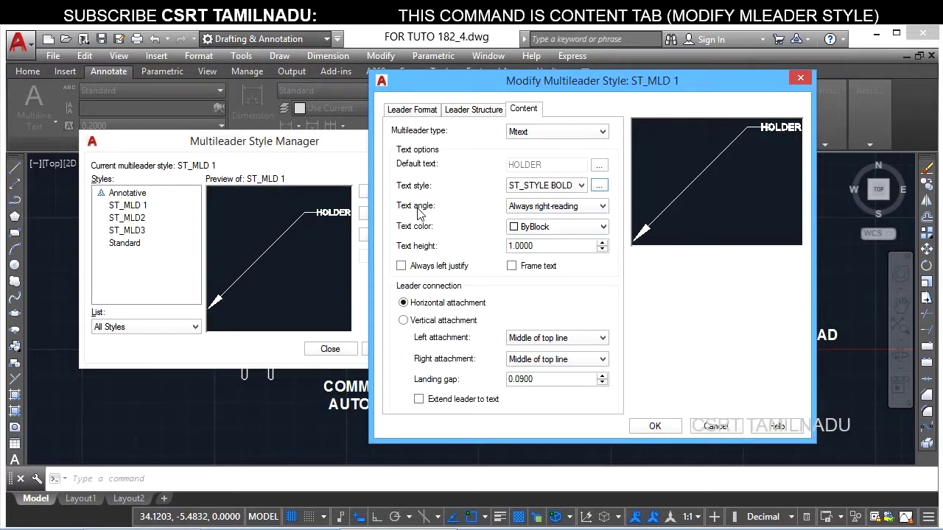
left_click(547, 210)
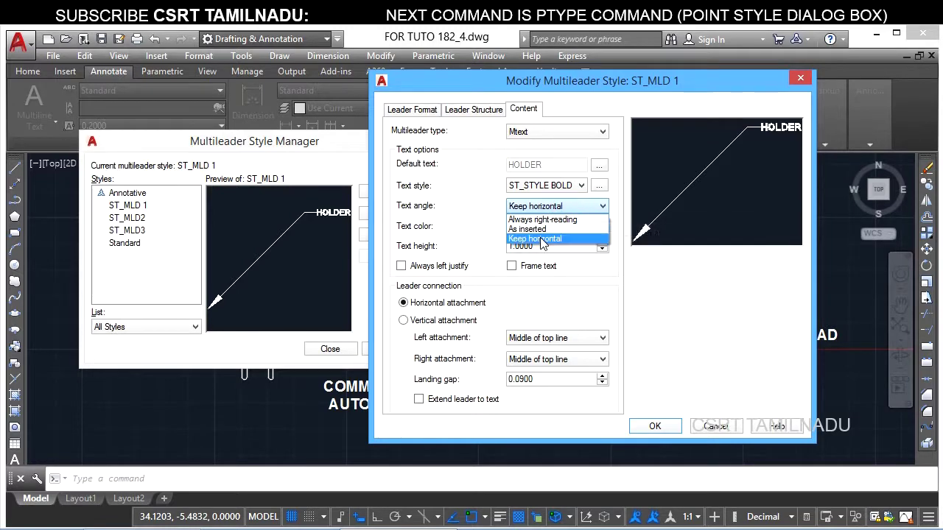
Step: Set ST_MLD 1's text angle to Keep horizontal and turn off the automatic landing
left_click(541, 238)
left_click(474, 110)
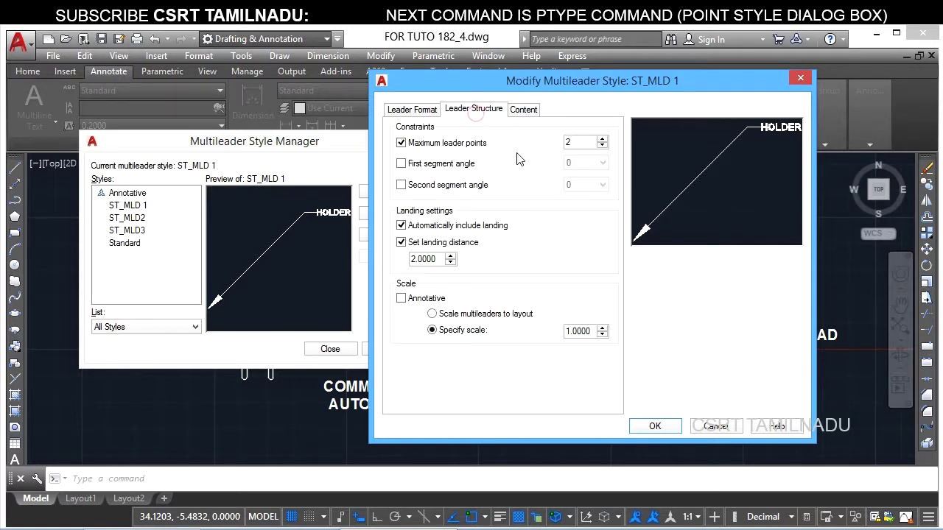
left_click(484, 226)
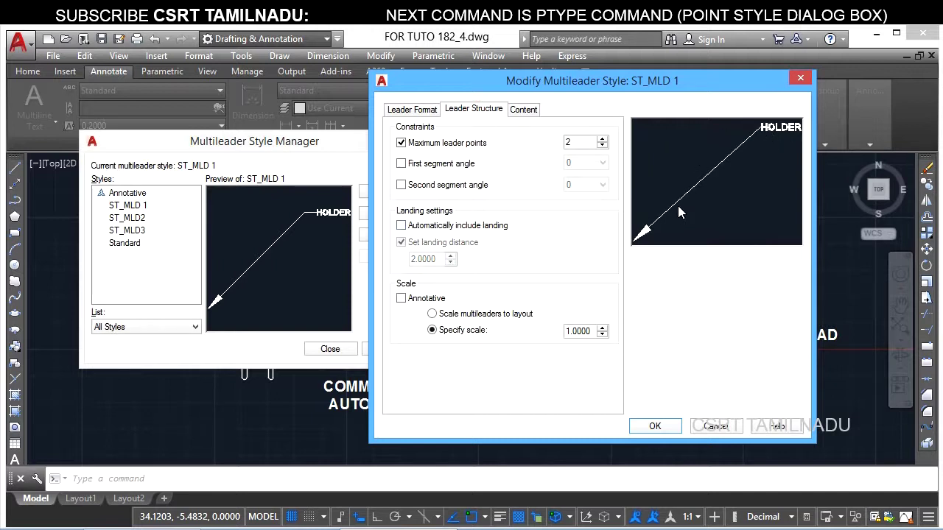
left_click(529, 114)
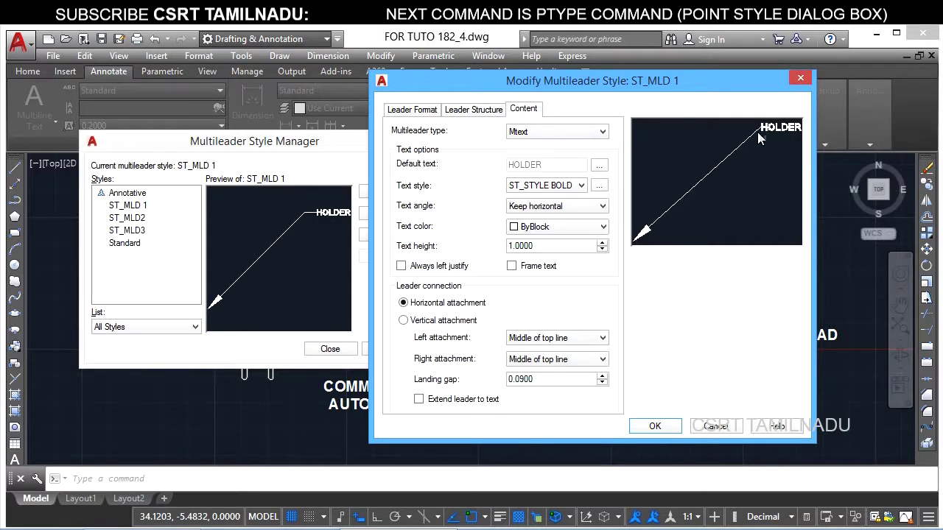
Step: Settle ST_MLD 1's text angle on Always right-reading and confirm the style
left_click(547, 207)
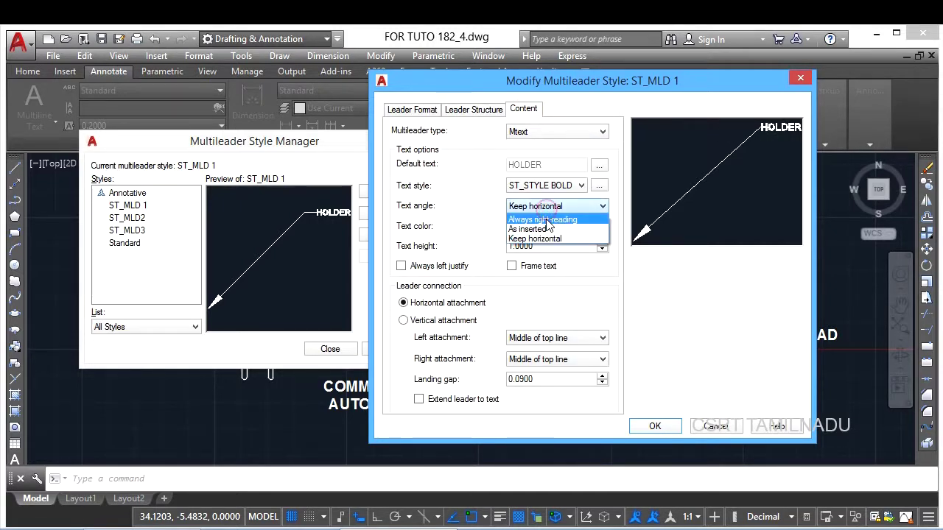
left_click(545, 220)
left_click(550, 208)
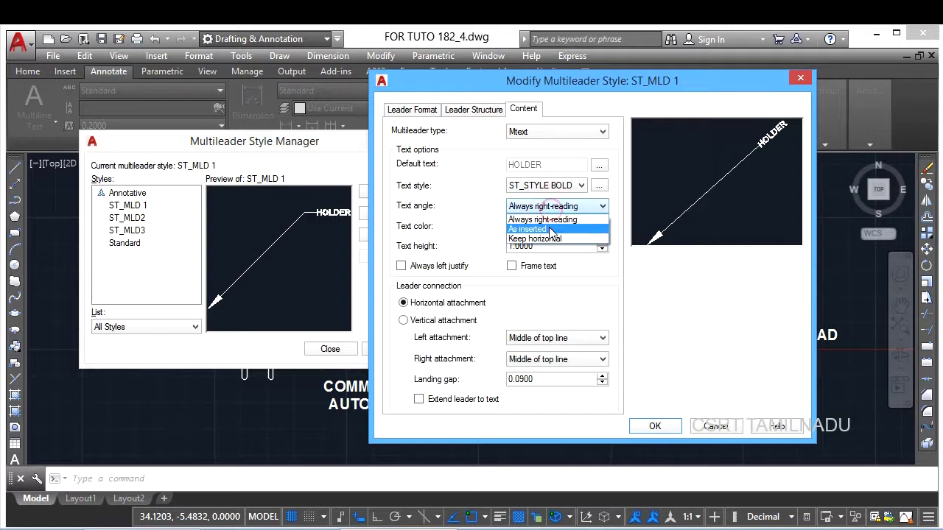
left_click(551, 229)
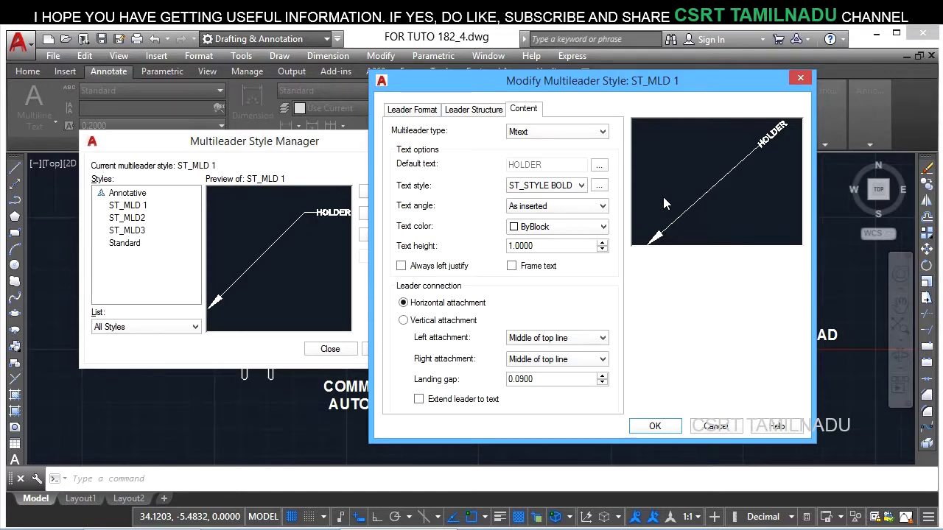
left_click(573, 208)
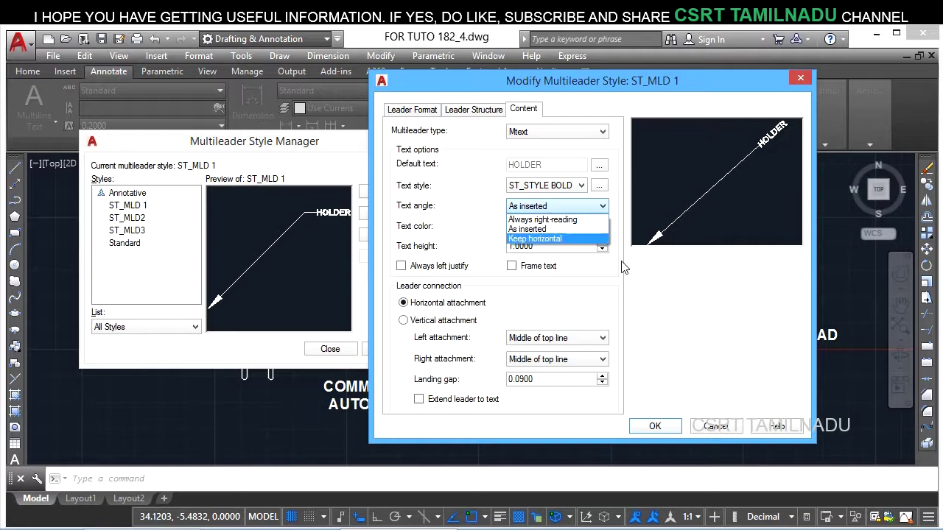
left_click(549, 219)
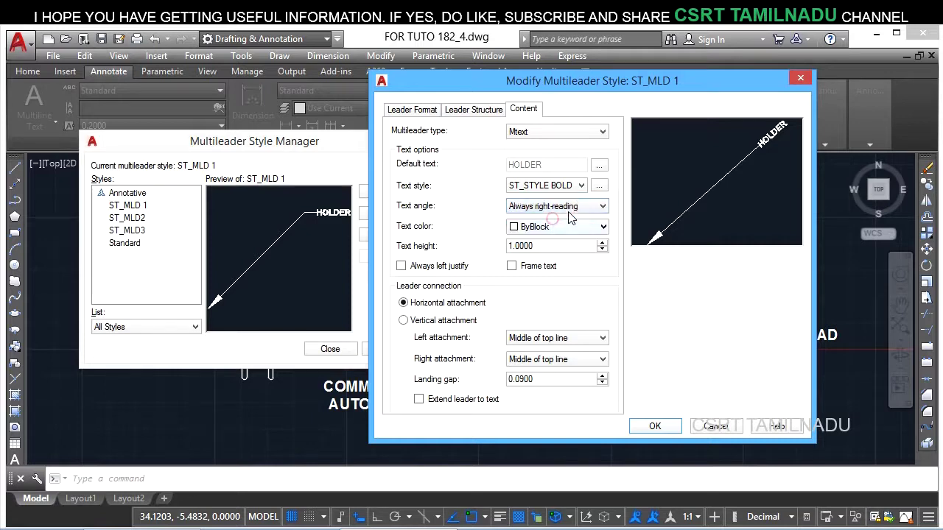
left_click(655, 427)
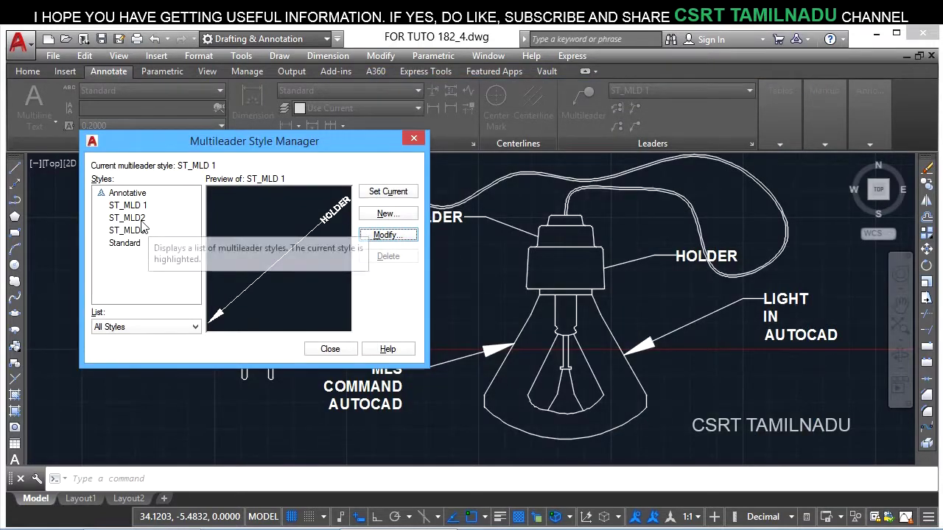
Step: Set the ST_MLD2 style's text angle to As inserted
left_click(147, 218)
left_click(388, 234)
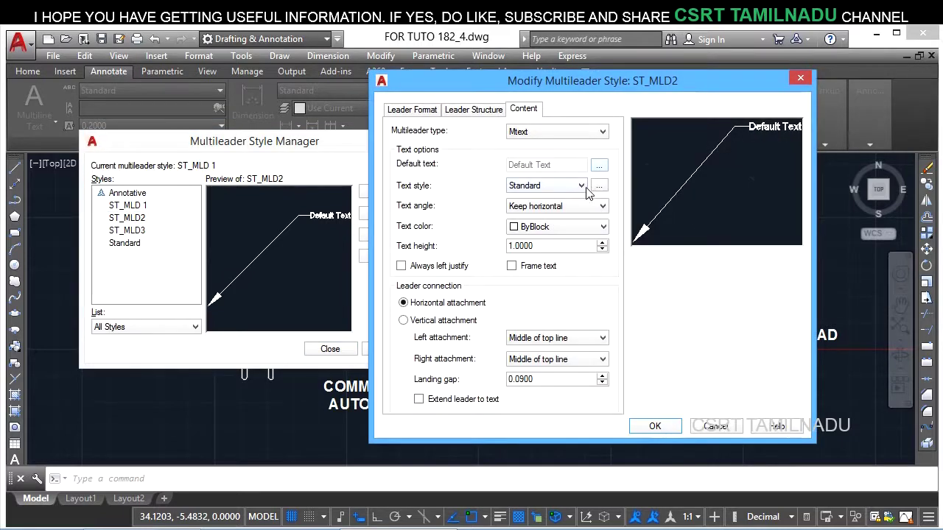
left_click(575, 206)
left_click(541, 230)
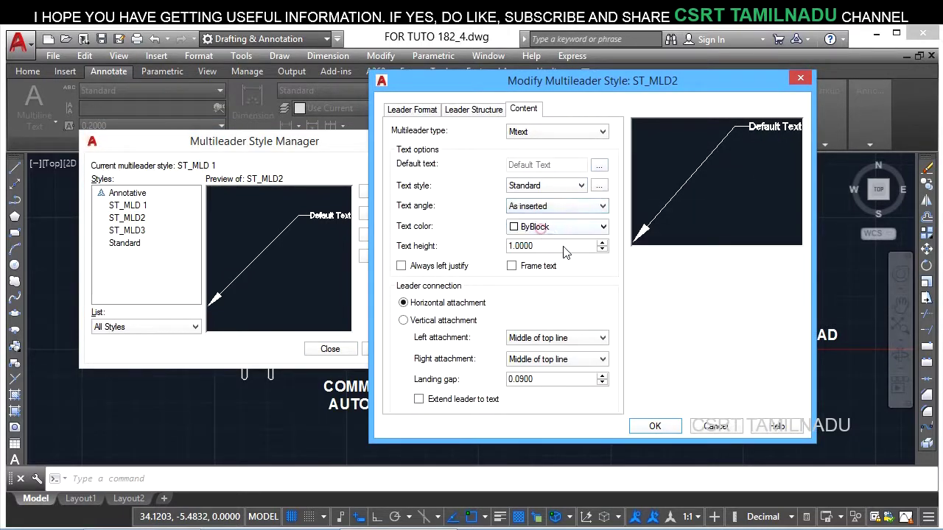
left_click(656, 426)
Step: Make ST_MLD 1 the current multileader style and close the manager
left_click(128, 204)
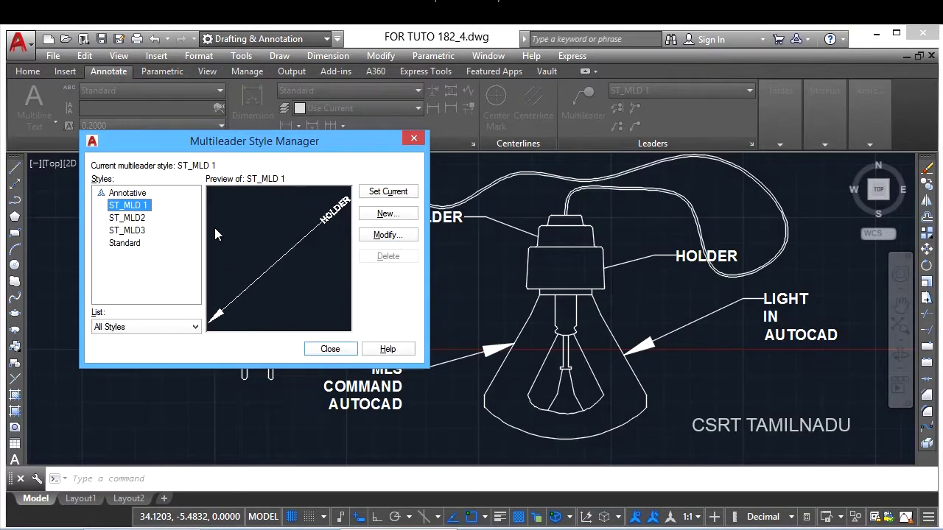
left_click(379, 191)
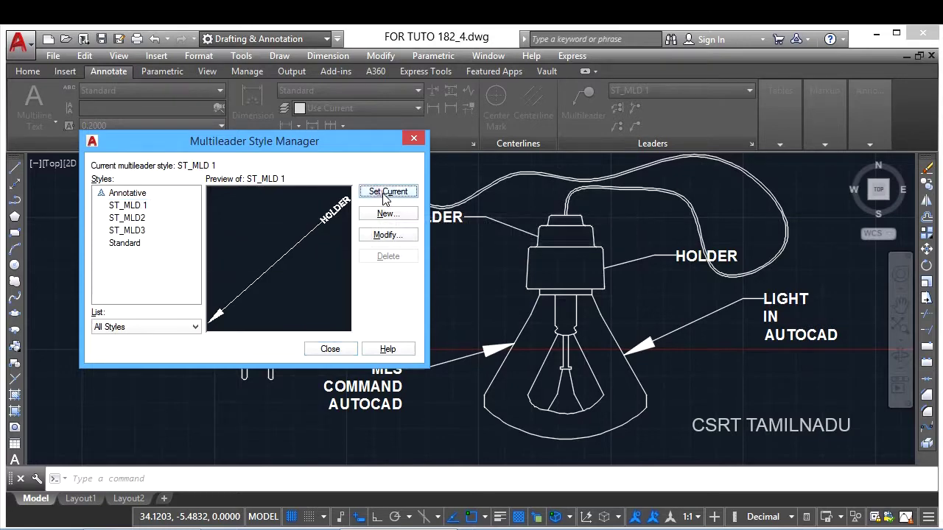
left_click(330, 347)
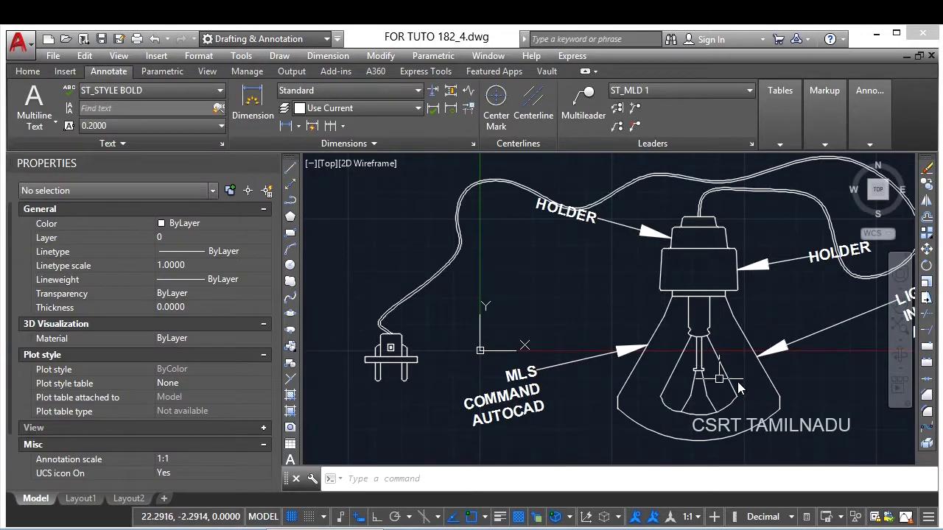
middle_click_drag(783, 351, 677, 356)
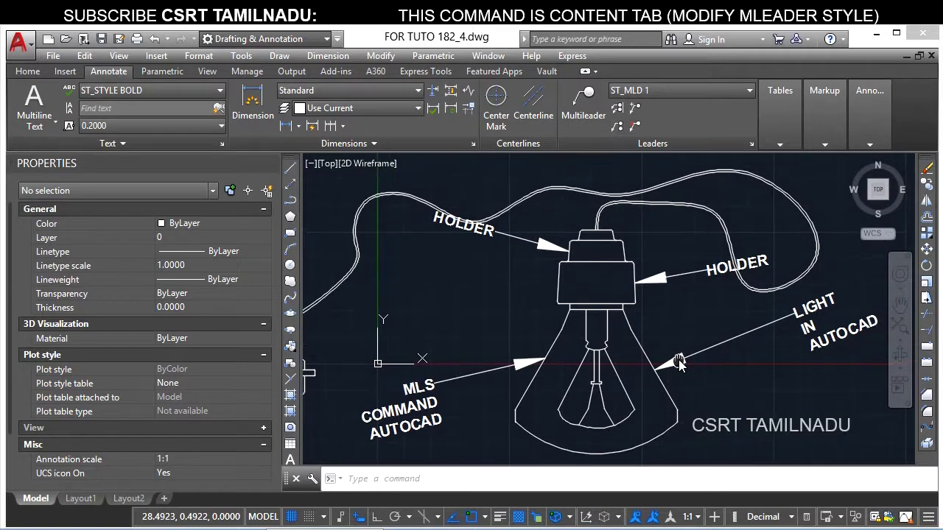
left_click(726, 273)
left_click(646, 223)
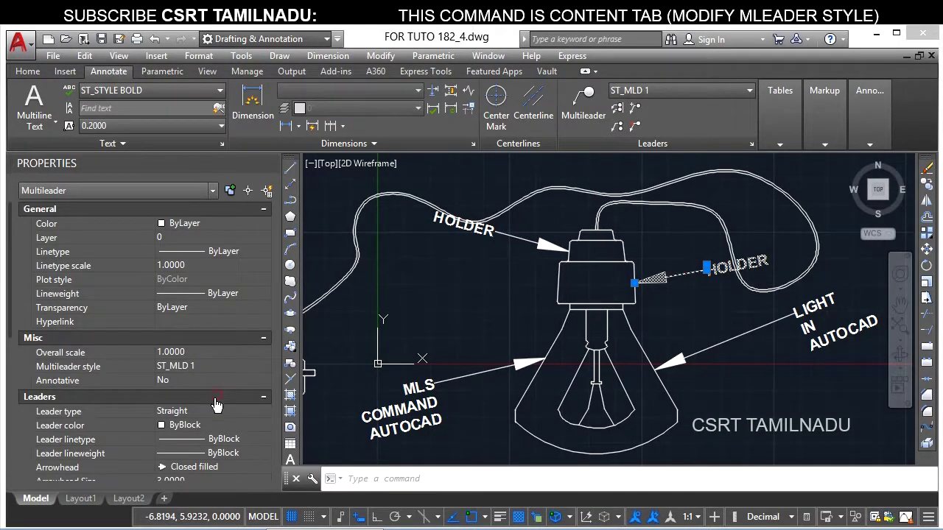
left_click(209, 367)
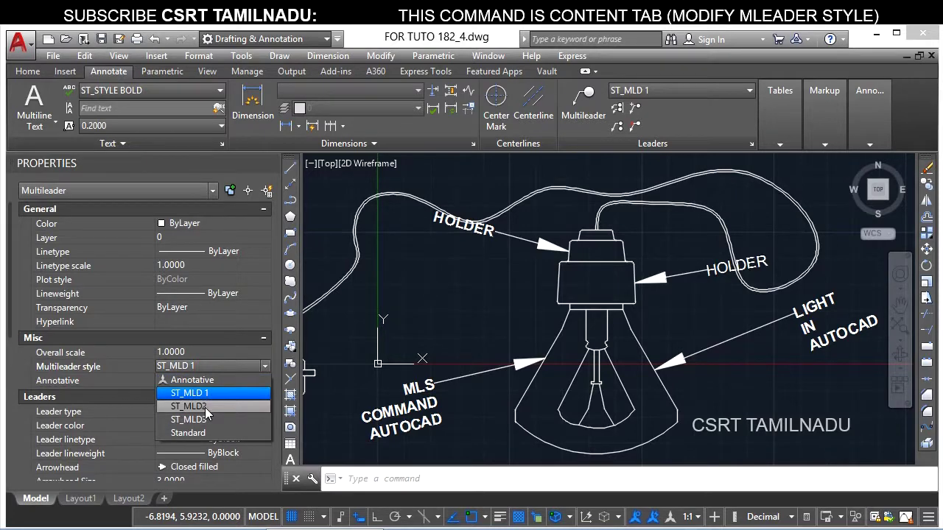
left_click(204, 405)
key("Escape")
left_click(743, 361)
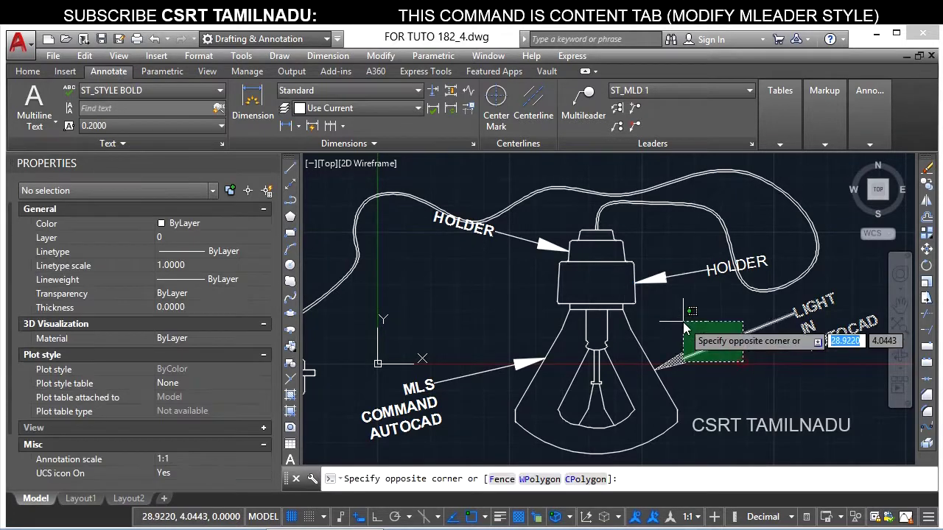
left_click(684, 322)
middle_click_drag(794, 361, 759, 358)
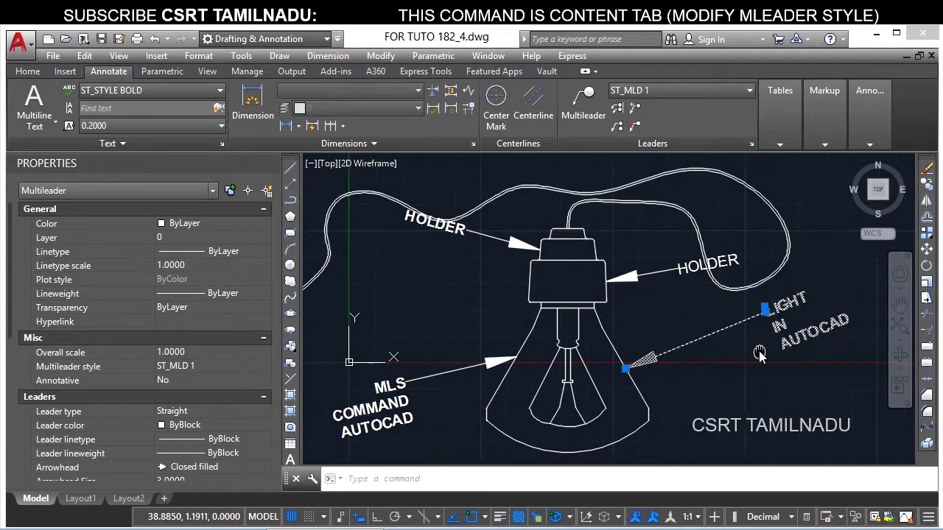
left_click(759, 310)
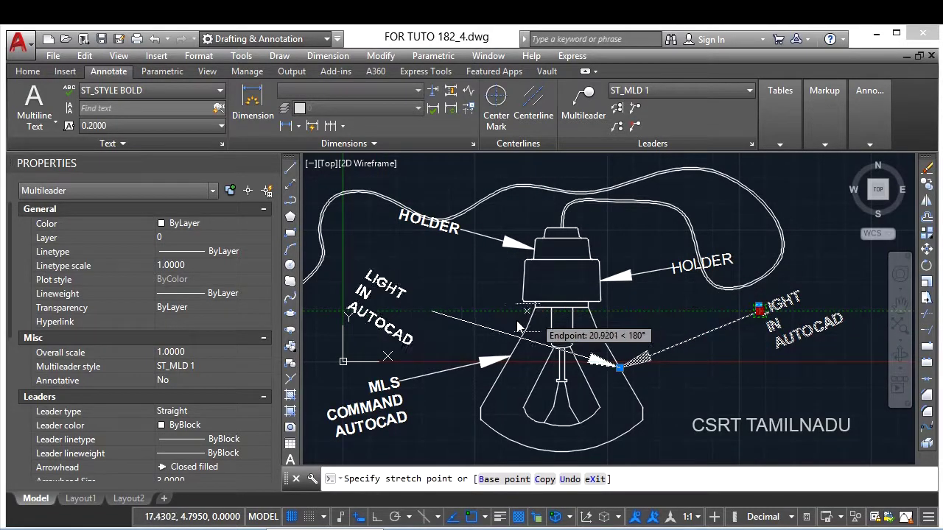
left_click(363, 297)
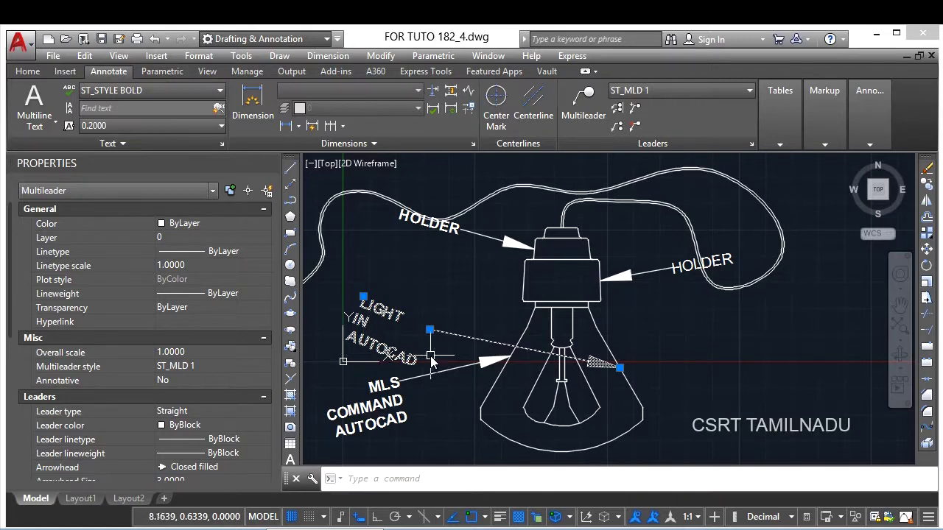
key("Escape")
left_click(675, 289)
left_click(670, 286)
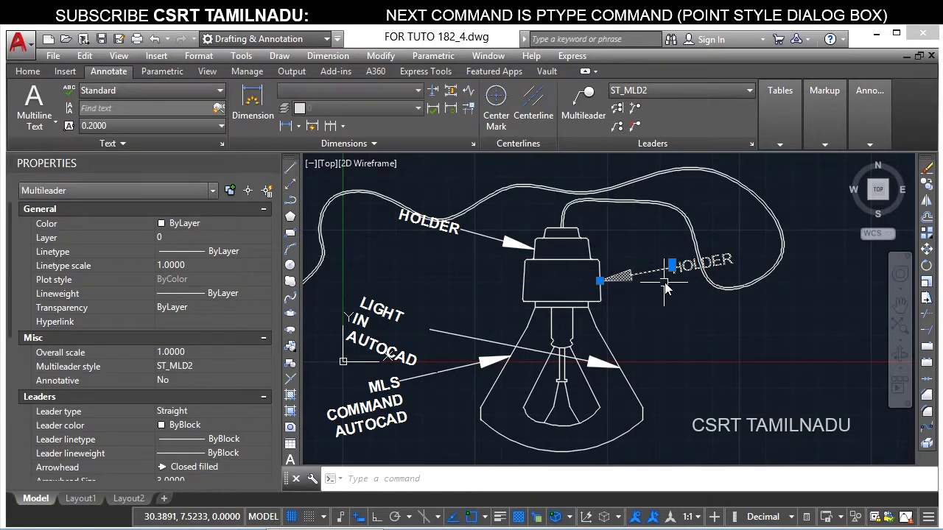
left_click(672, 265)
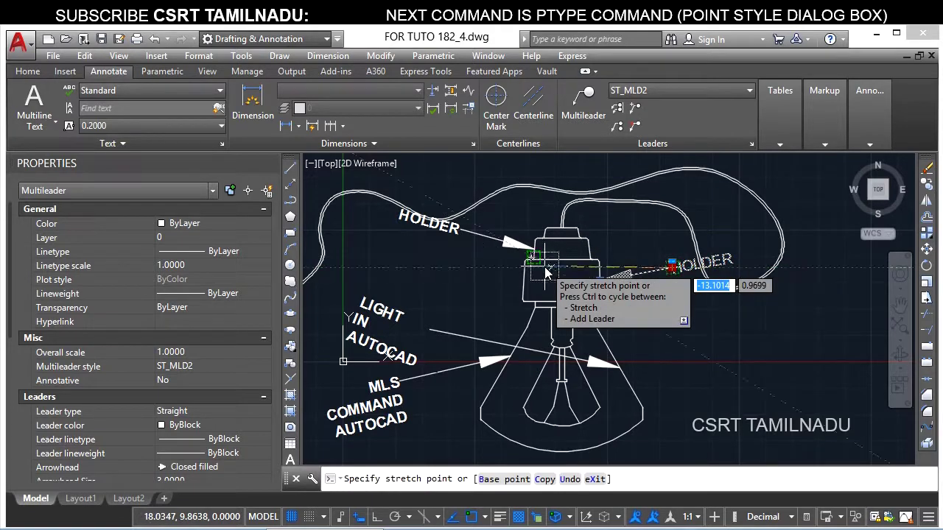
left_click(466, 270)
key("Escape")
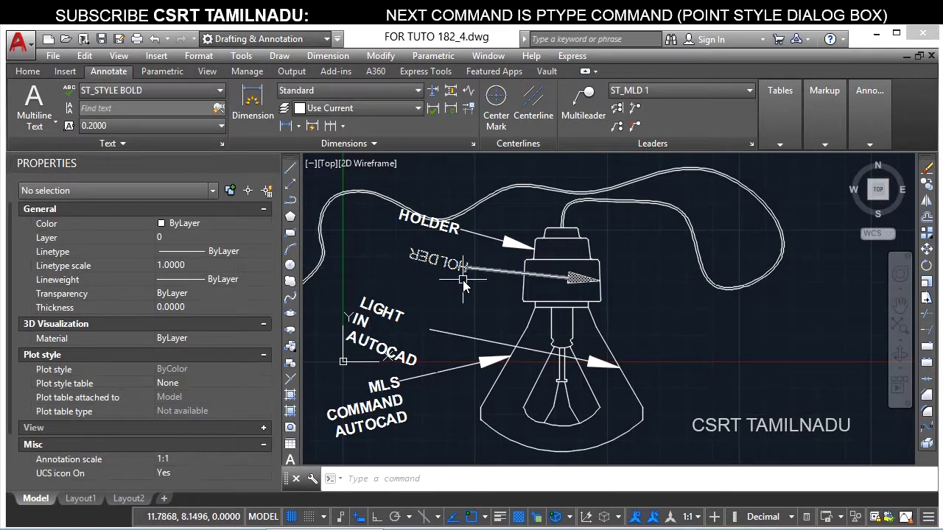
left_click(449, 272)
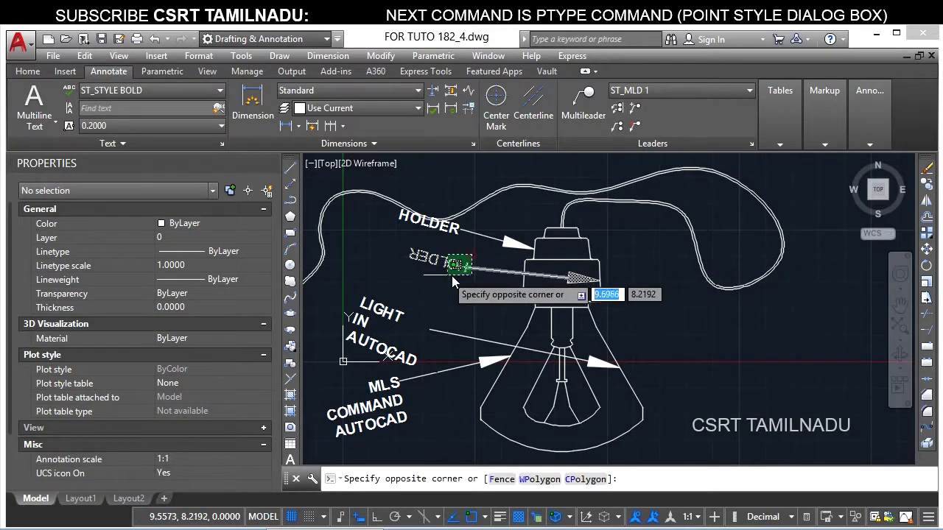
left_click(408, 253)
key("Escape")
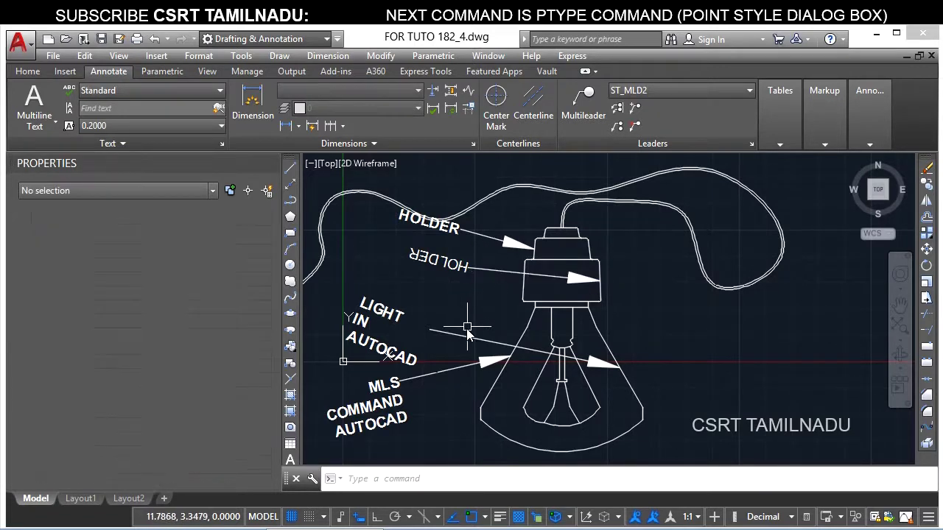
left_click(467, 326)
left_click(432, 383)
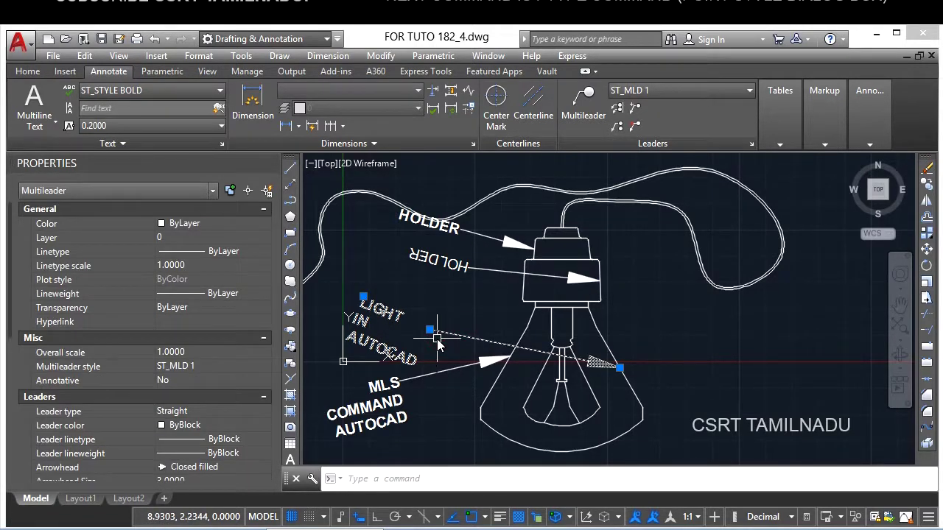
key("Escape")
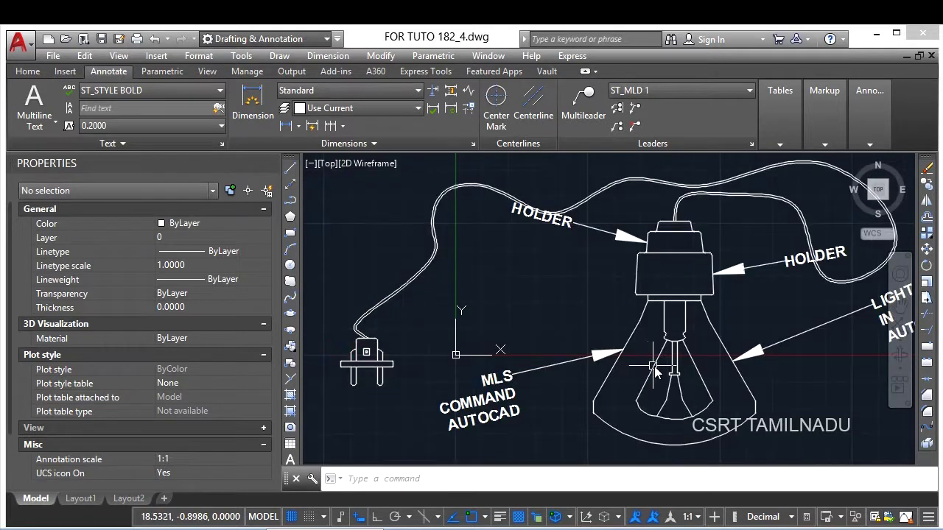
Step: Change the right HOLDER multileader's text rotation in Properties from 10 to 23 degrees
middle_click_drag(704, 344, 618, 349)
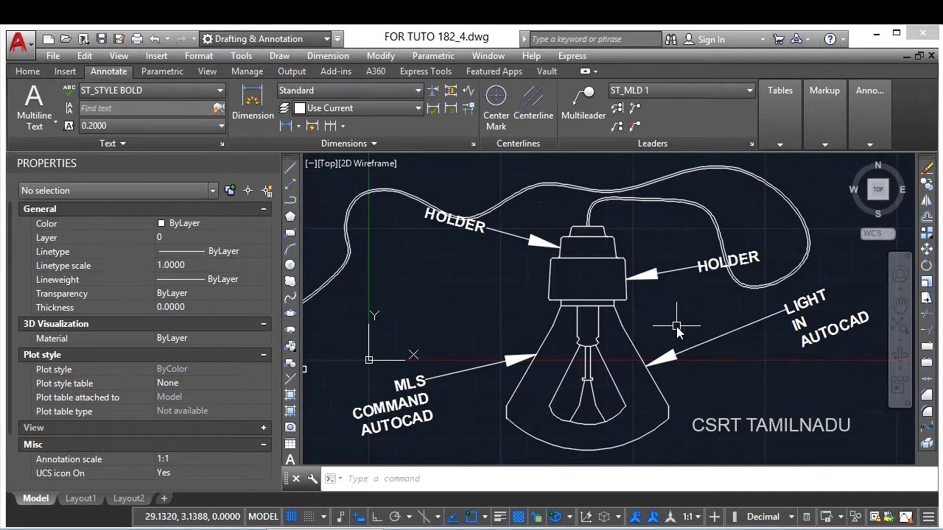
left_click(685, 291)
left_click(676, 260)
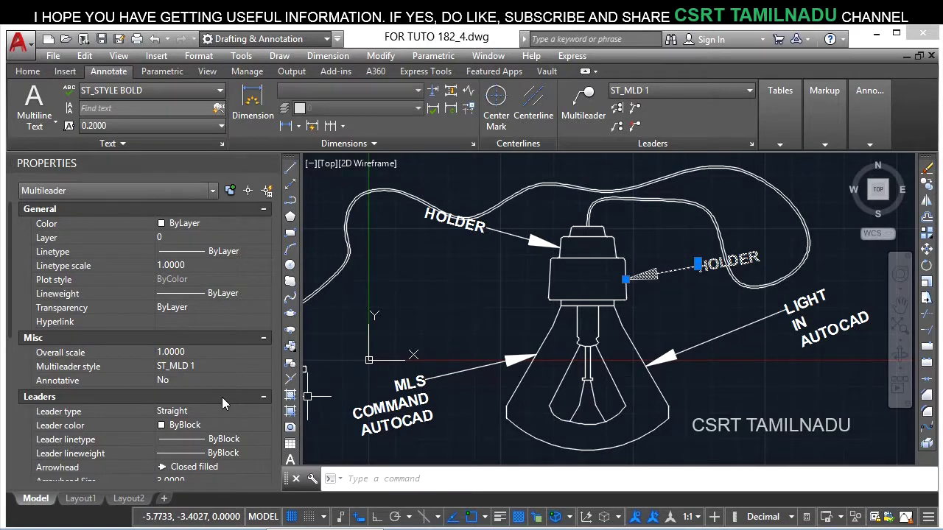
scroll(222, 397, "down", 5)
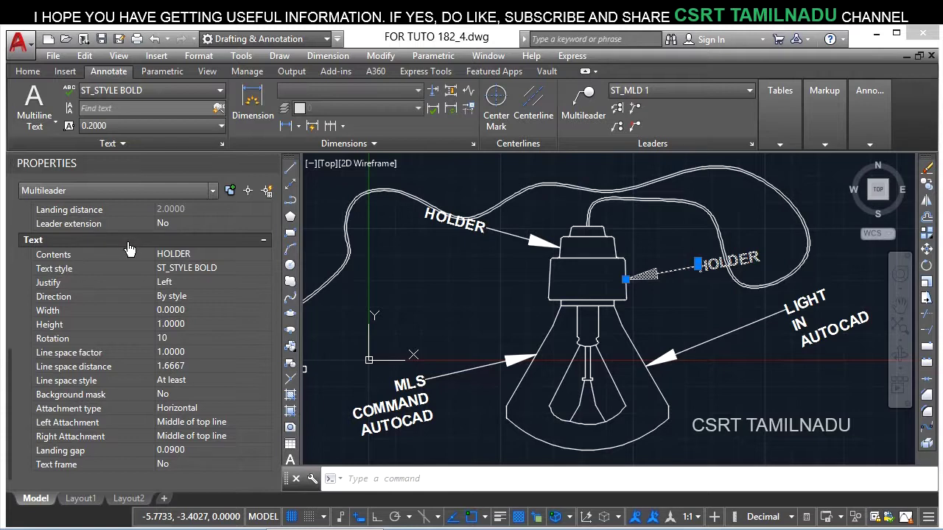
left_click(174, 341)
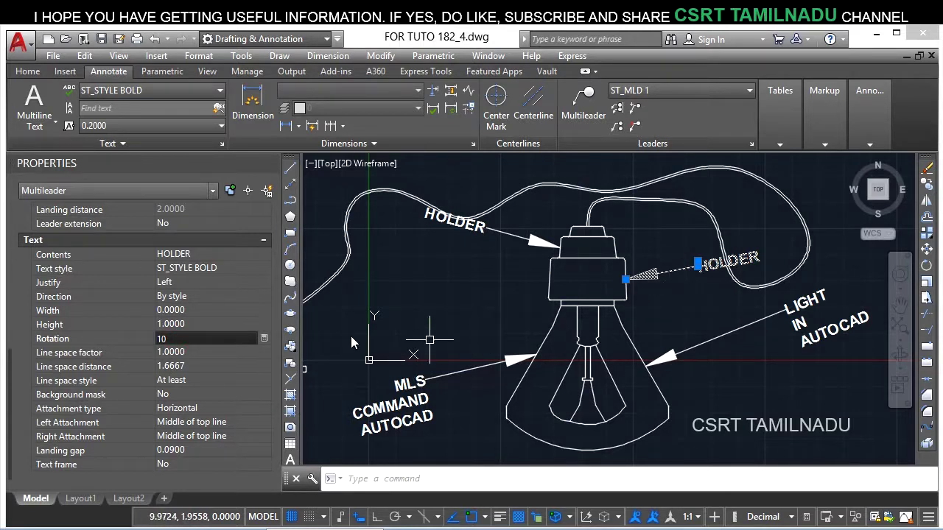
type("23")
left_click(147, 352)
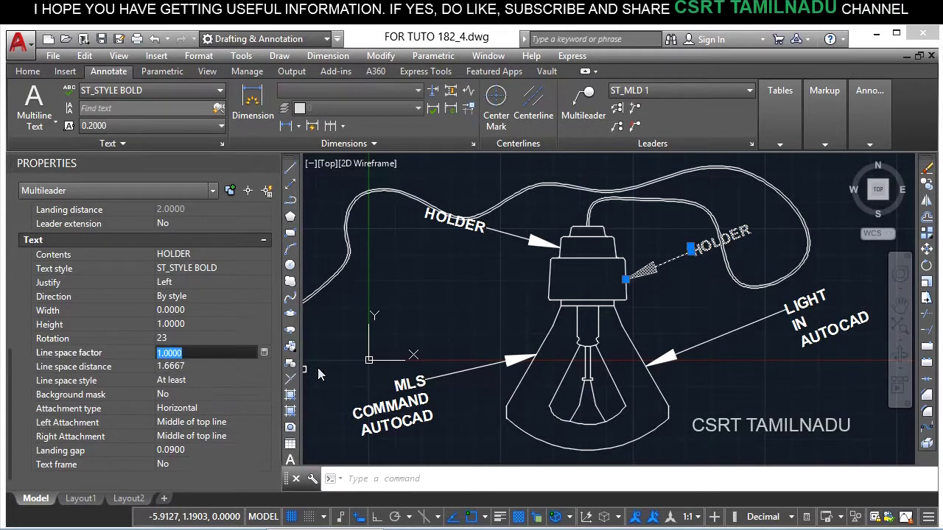
key("Escape")
left_click(672, 279)
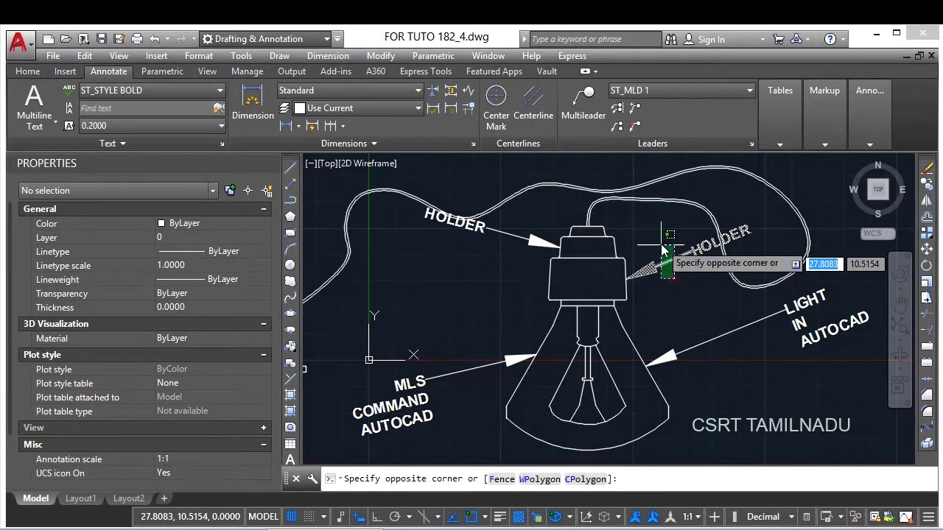
left_click(661, 250)
Step: Select all four multileaders similar to HOLDER, then clear the selection
right_click(667, 274)
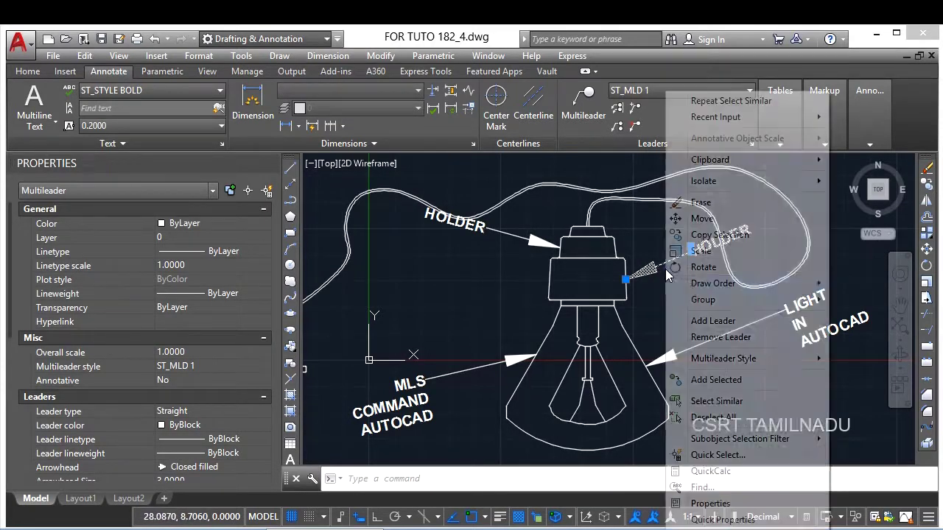
left_click(717, 402)
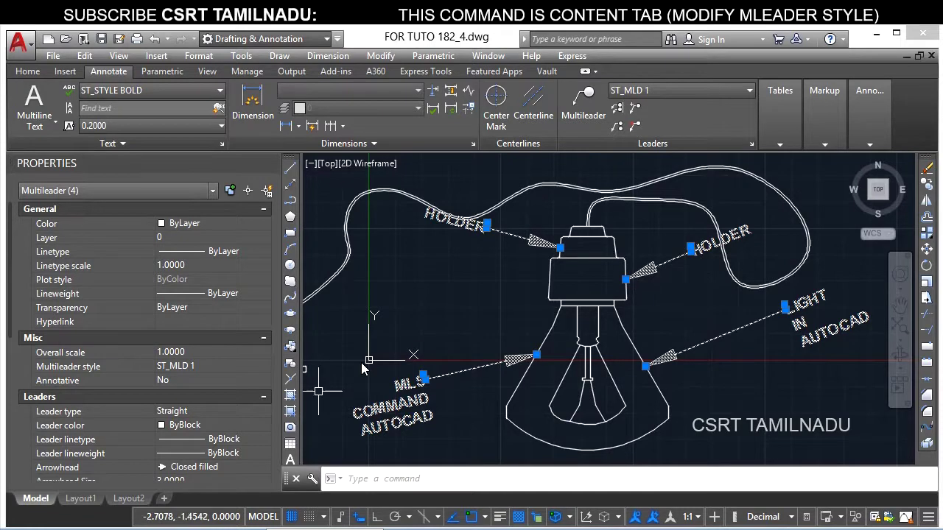
key("Escape")
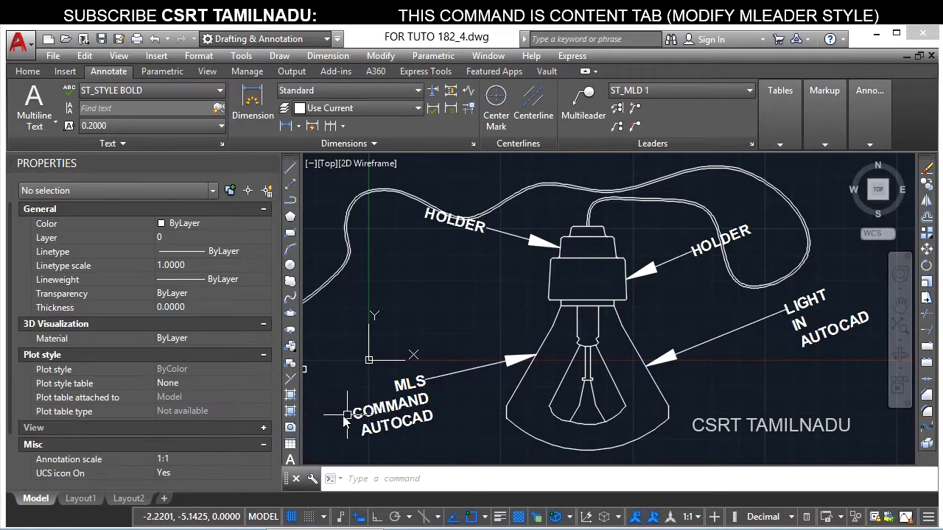
Step: Modify the ST_MLD 1 style's content to use Green text with text height 2
key("Return")
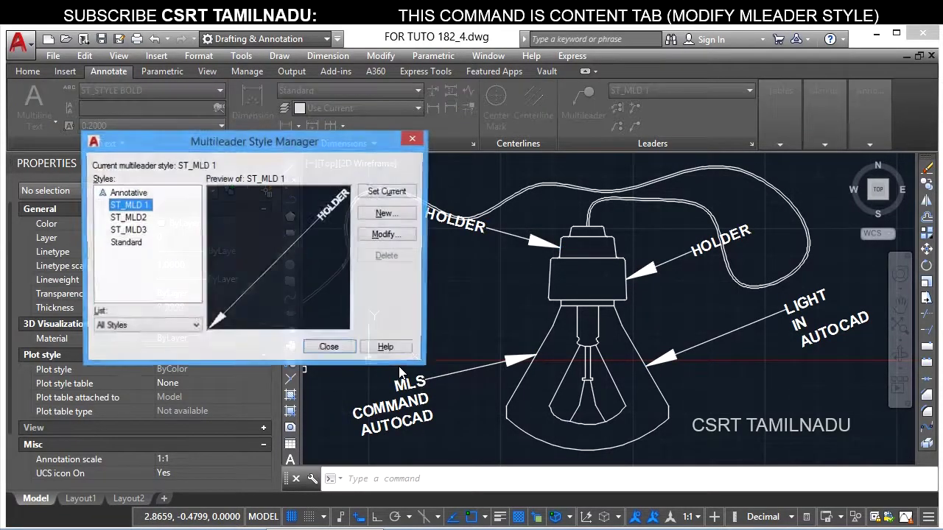
left_click(387, 235)
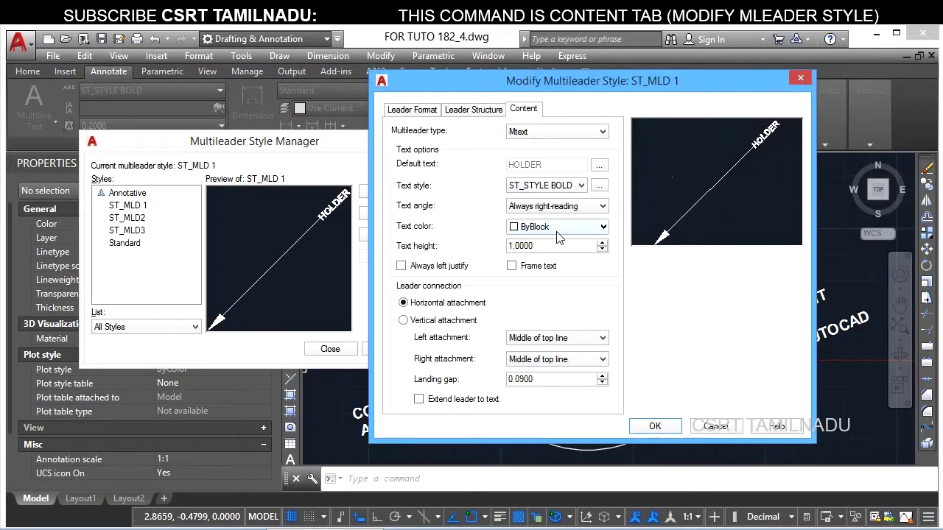
left_click(546, 228)
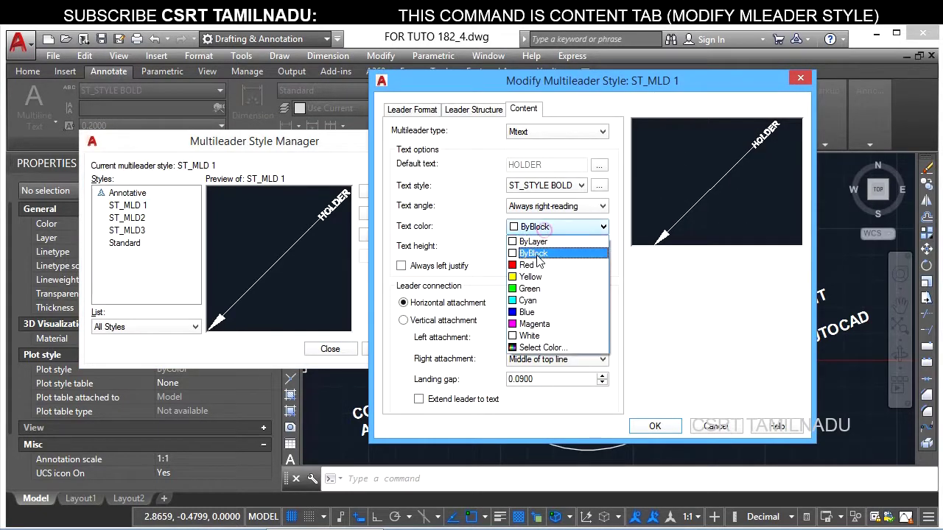
left_click(532, 267)
left_click(554, 228)
left_click(529, 288)
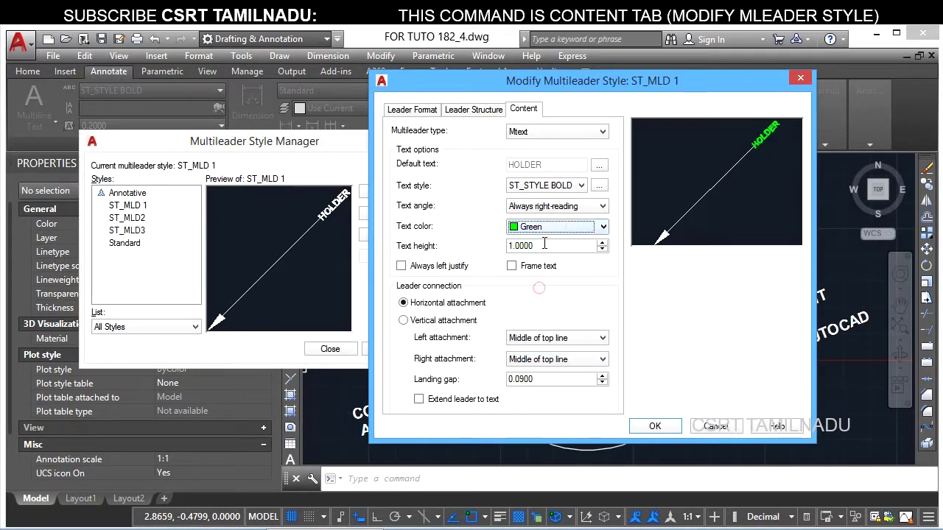
left_click(553, 226)
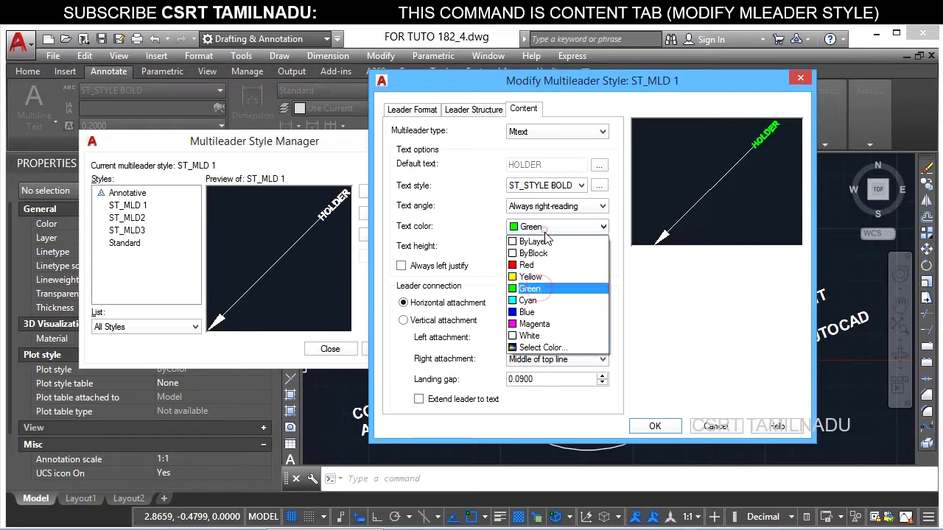
left_click(542, 347)
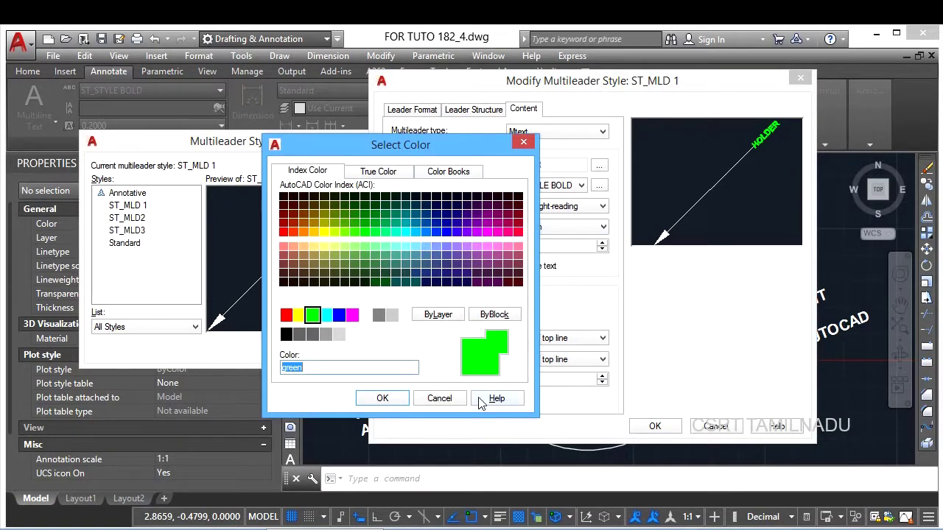
left_click(436, 399)
left_click(545, 247)
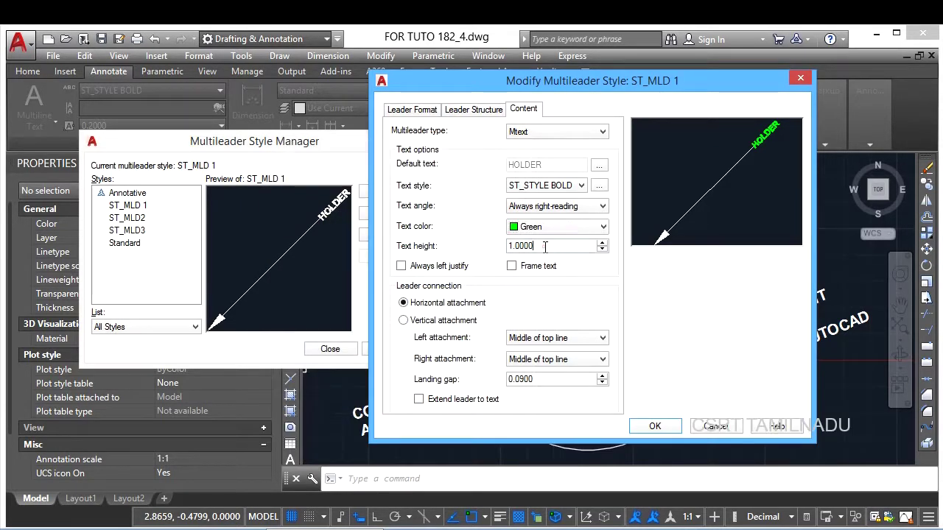
double_click(545, 247)
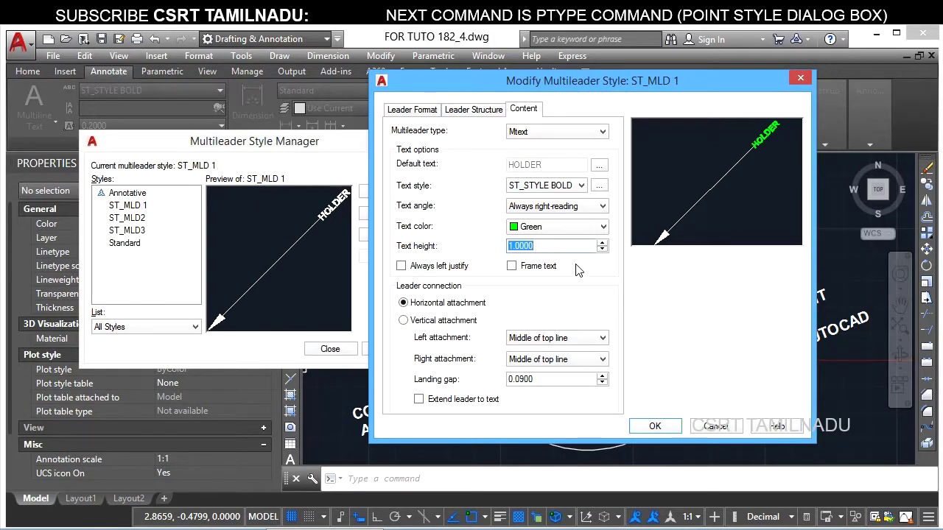
type("1")
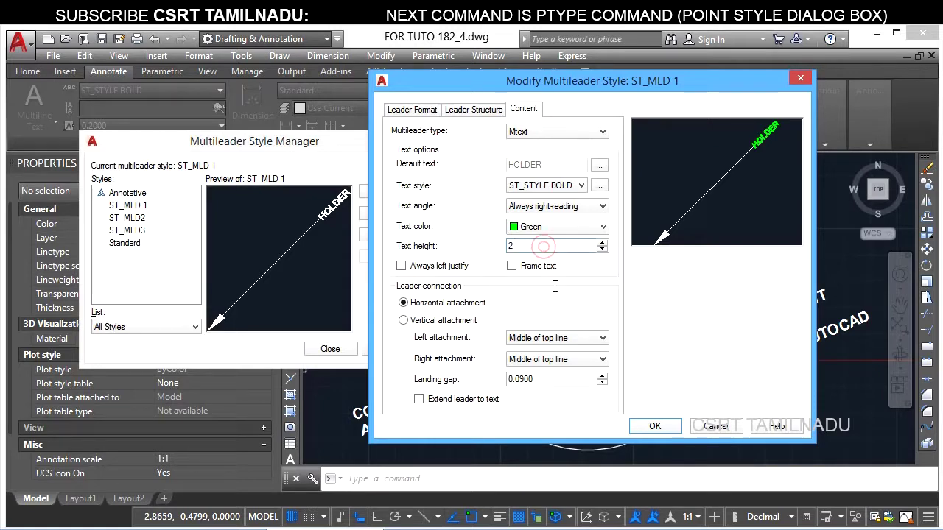
left_click(639, 425)
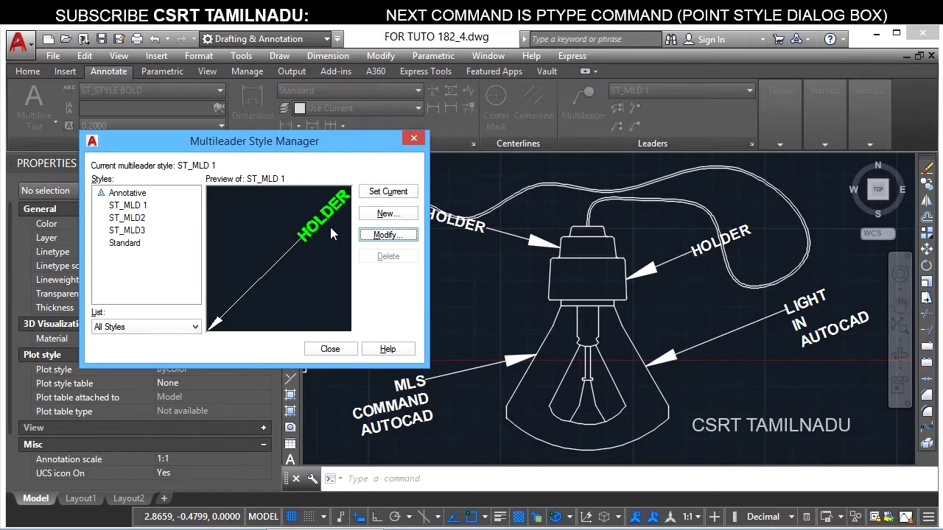
Step: Turn on Frame text in the ST_MLD 1 multileader style
left_click(341, 352)
type("ML")
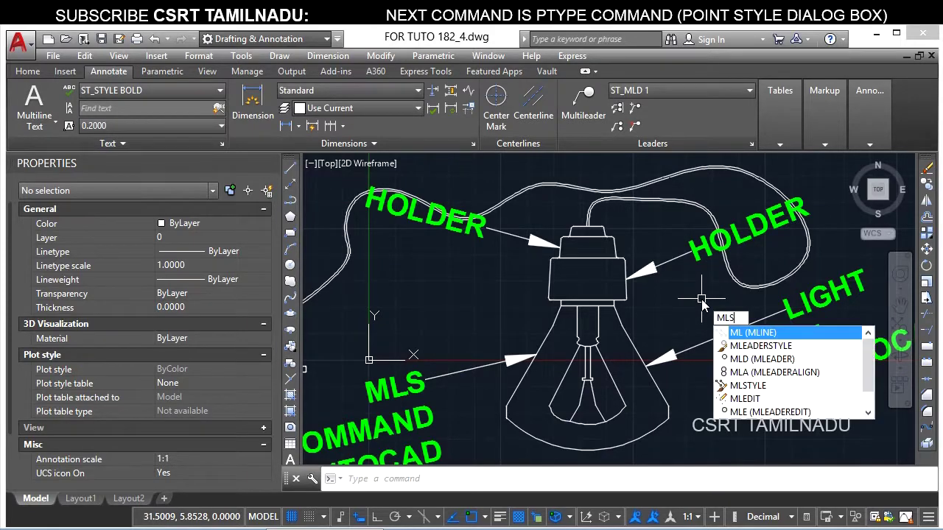
type("S")
key("Return")
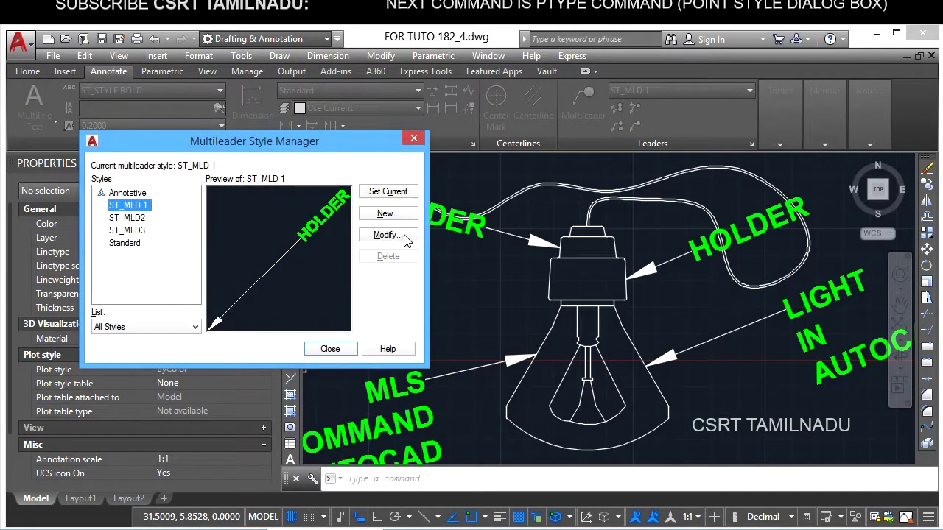
left_click(388, 234)
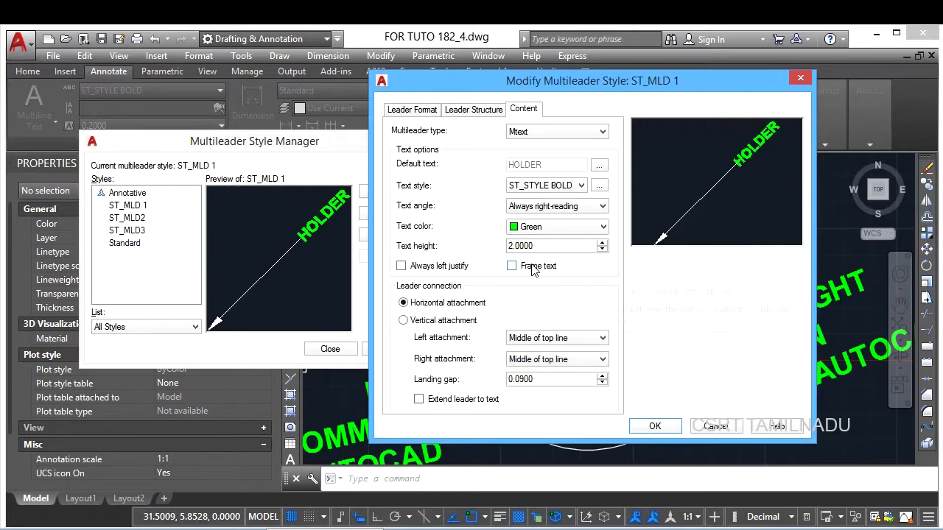
left_click(533, 266)
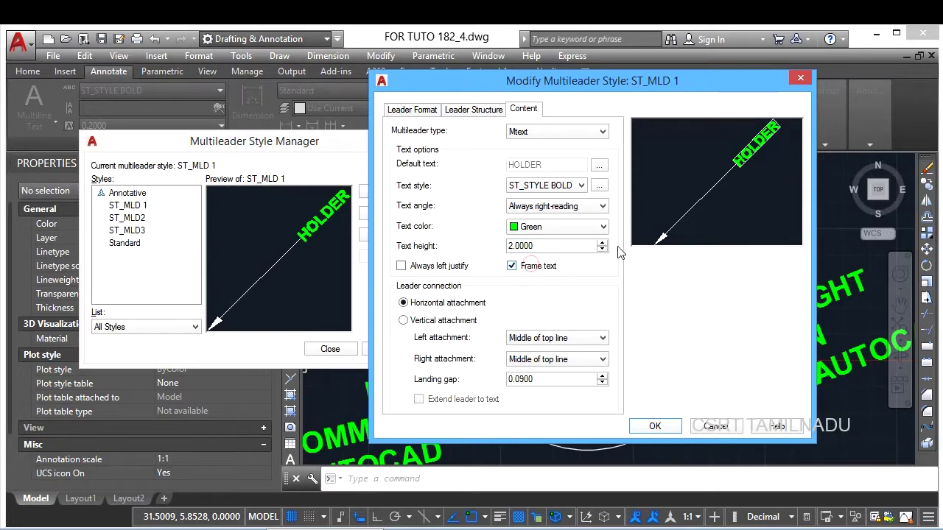
left_click(656, 425)
left_click(330, 349)
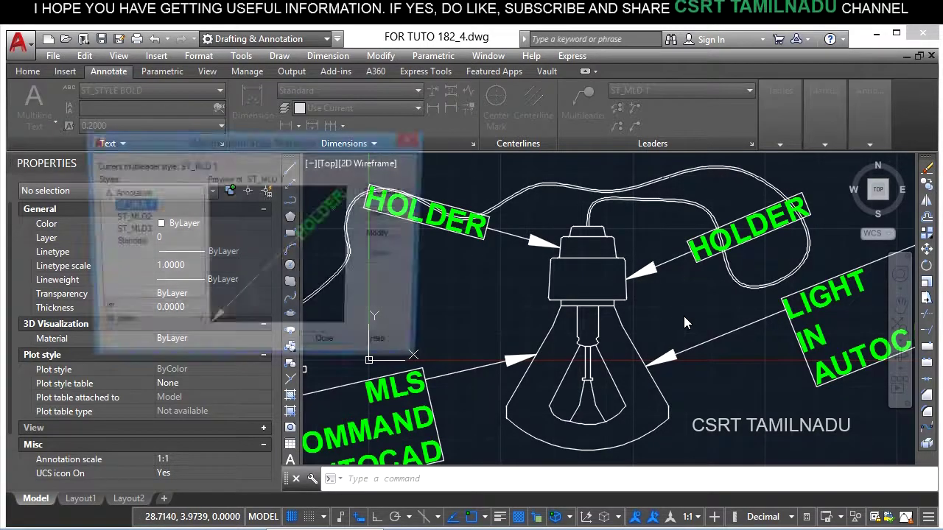
Step: Enable Always left justify for the ST_MLD 1 style's text
left_click(389, 236)
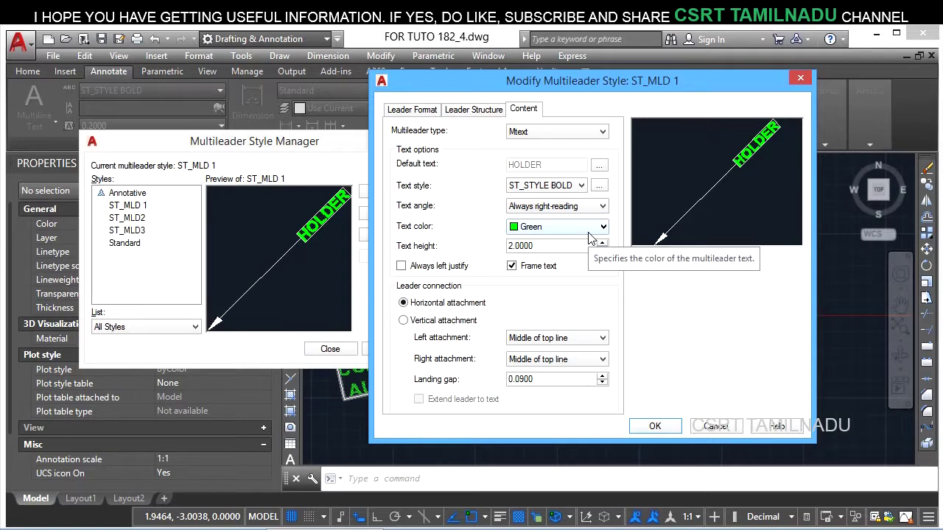
left_click(462, 275)
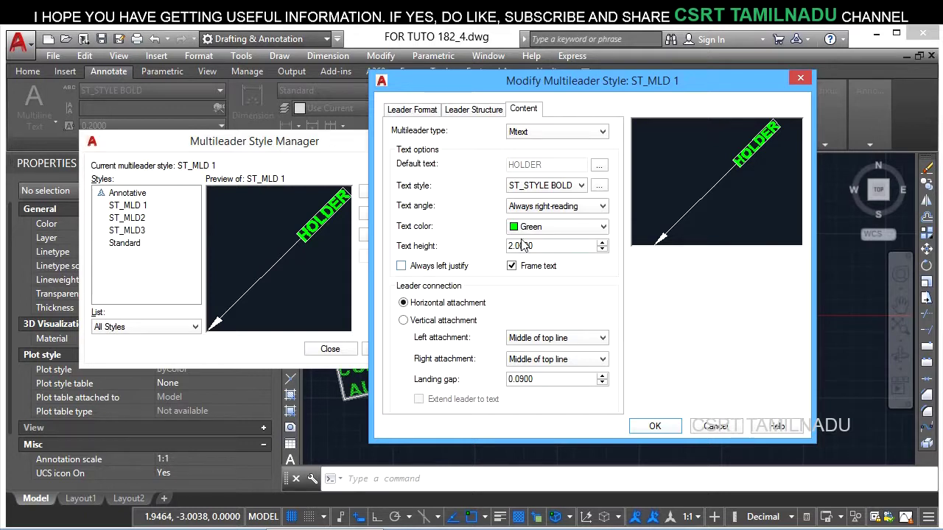
left_click(455, 271)
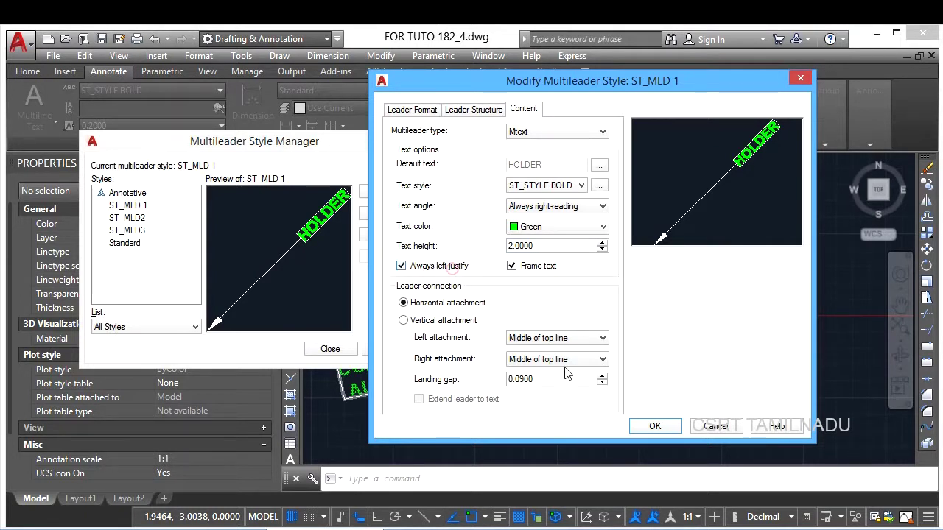
left_click(646, 427)
left_click(331, 349)
Step: Add a multileader below the bulb reading MLD COMMAND, replacing the default HOLDER text
middle_click_drag(515, 368, 452, 308)
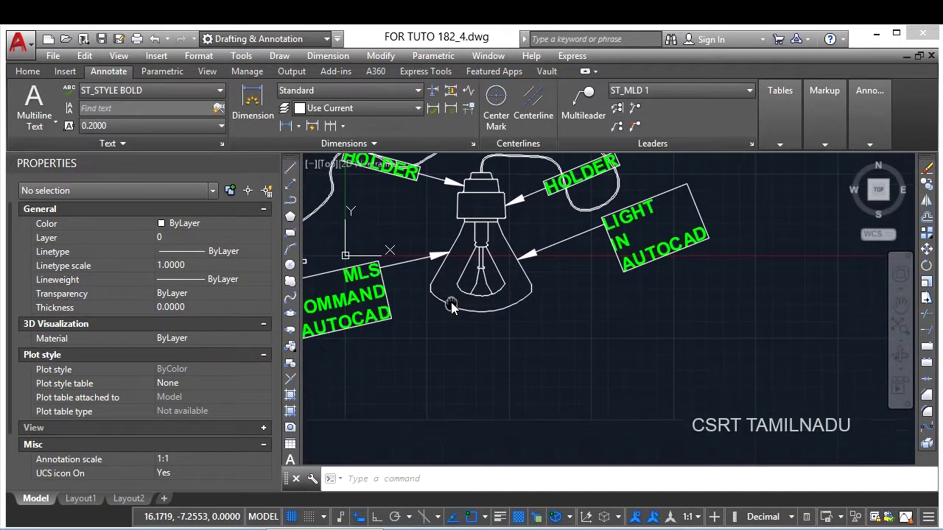
type("MLEADER")
key("Return")
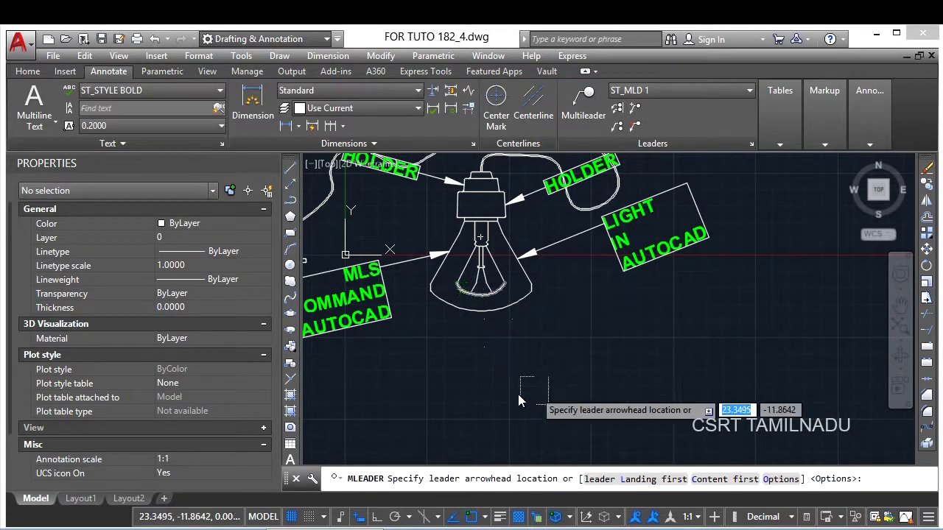
left_click(505, 400)
left_click(608, 339)
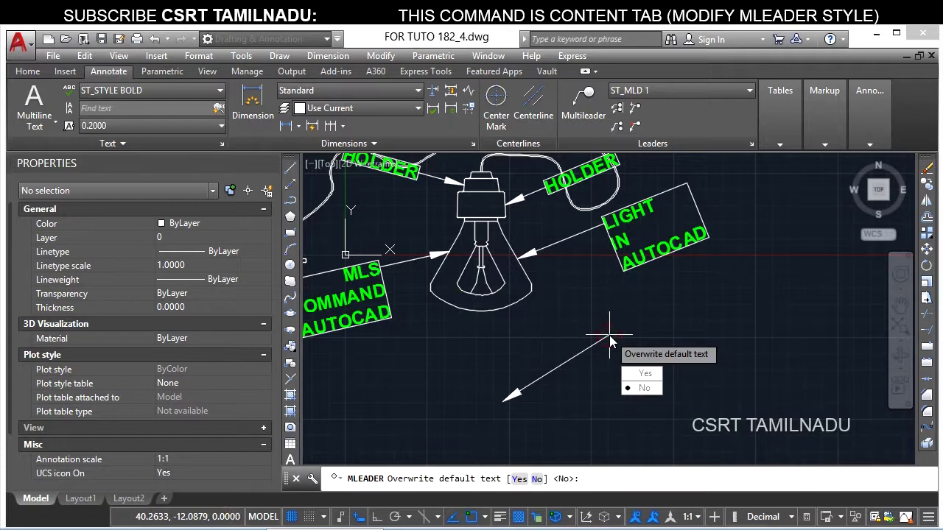
type("Y")
key("Return")
type("ML")
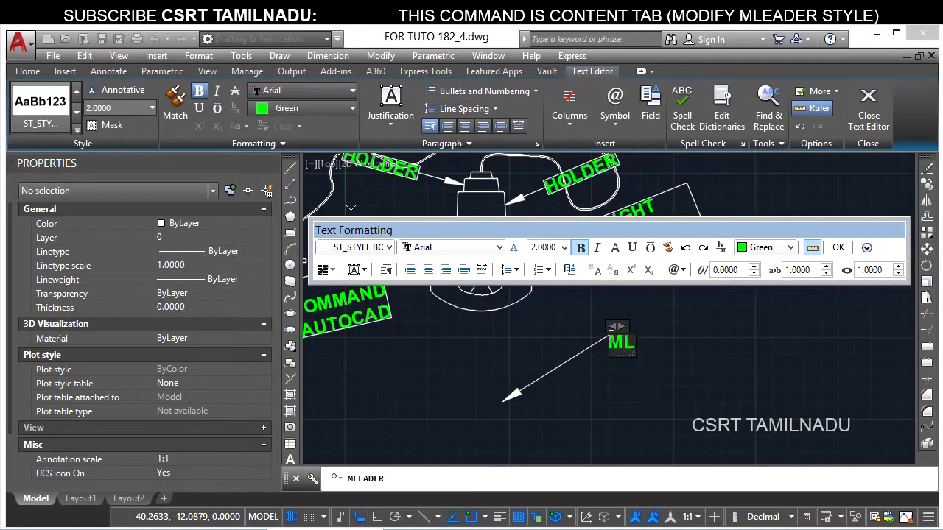
type("D COMMAND")
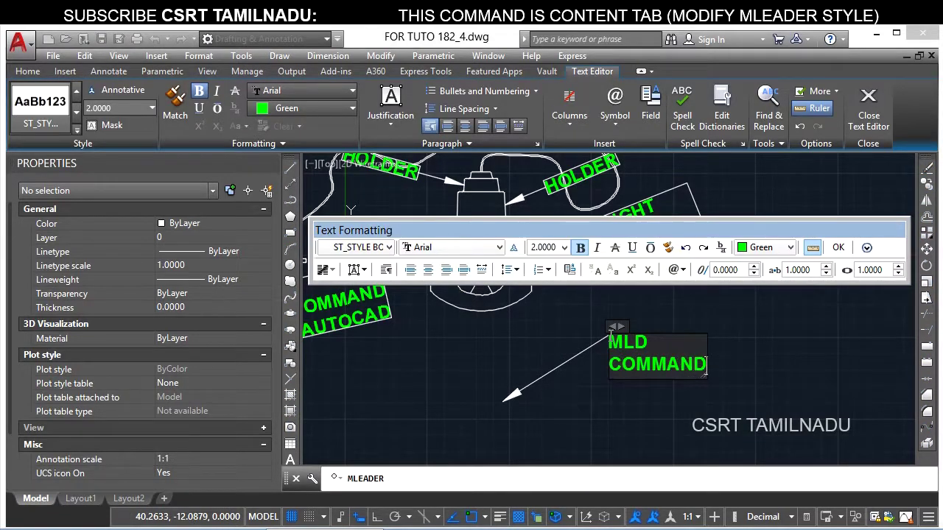
left_click(635, 400)
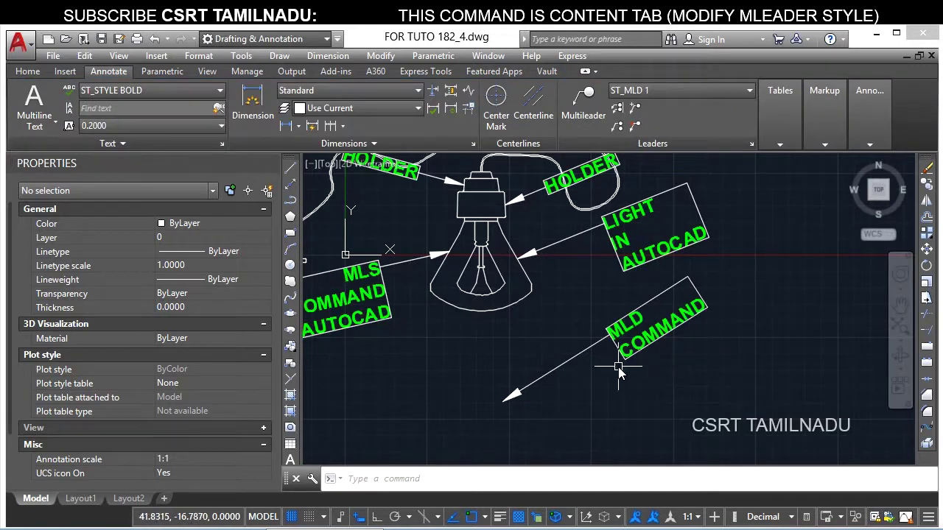
Step: Add a second multileader with its landing to the left, reading MLS COMMAND
middle_click_drag(617, 371, 749, 358)
type("mld")
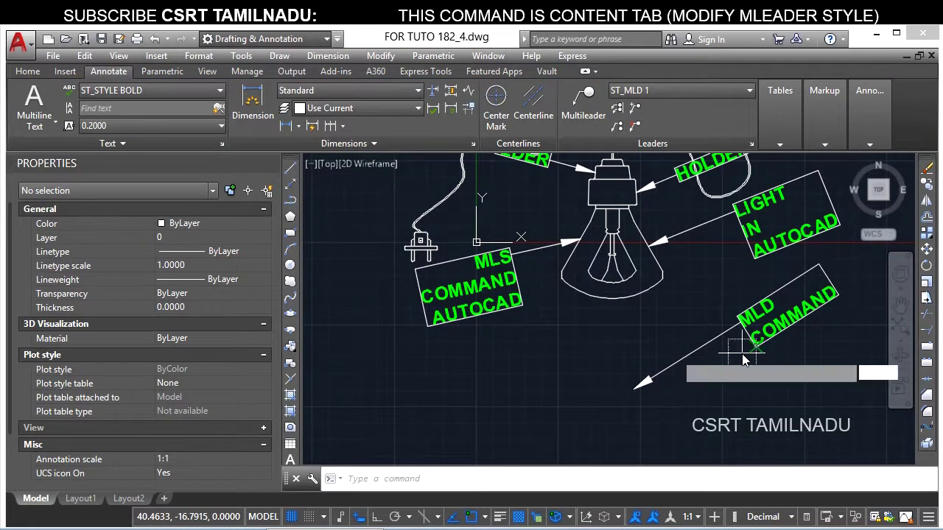
key("Return")
left_click(594, 398)
left_click(462, 375)
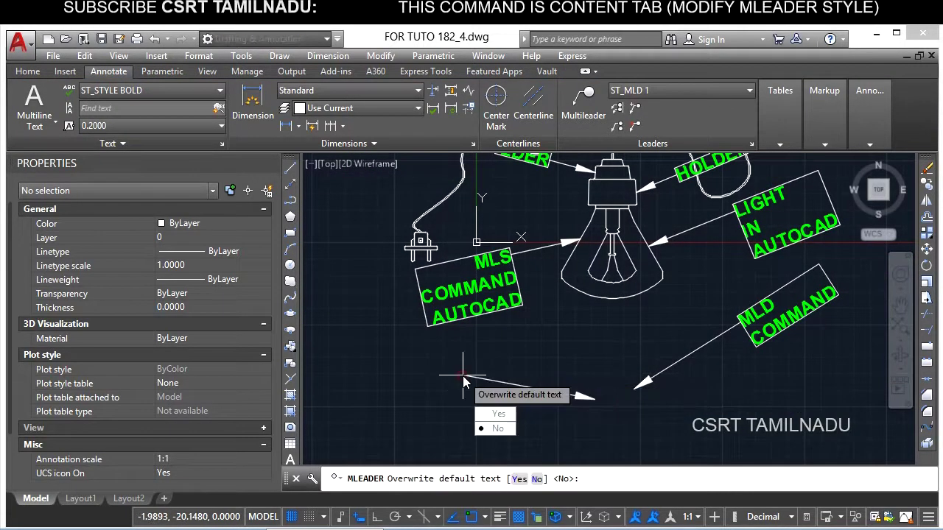
type("y")
key("Return")
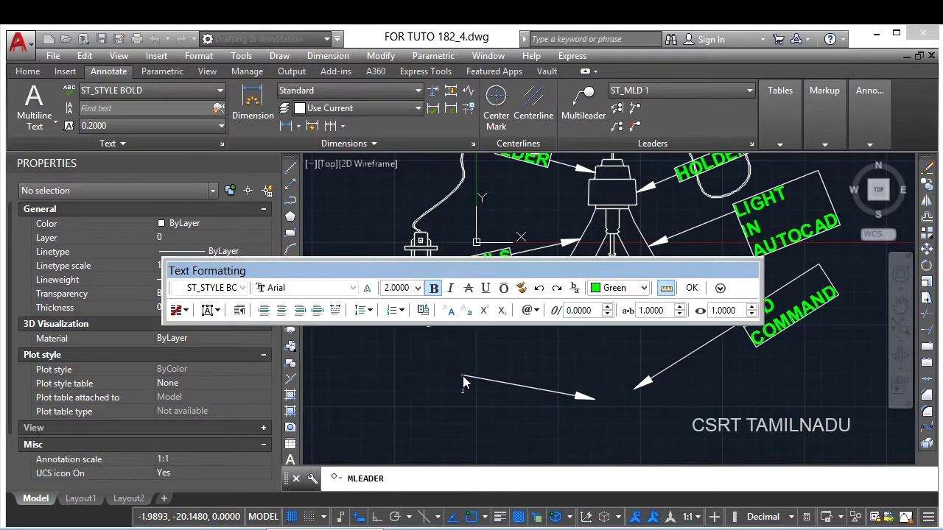
type("MLS")
key("Return")
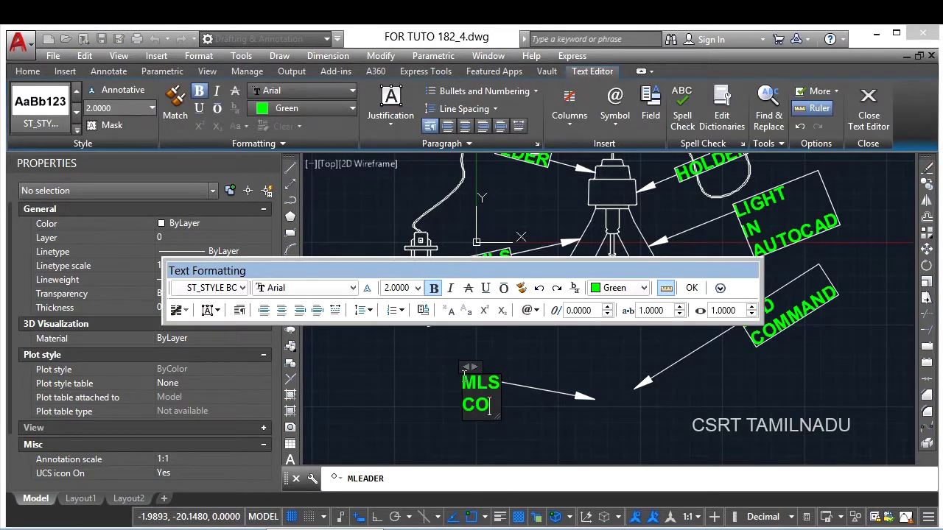
type("MMAND")
left_click(556, 427)
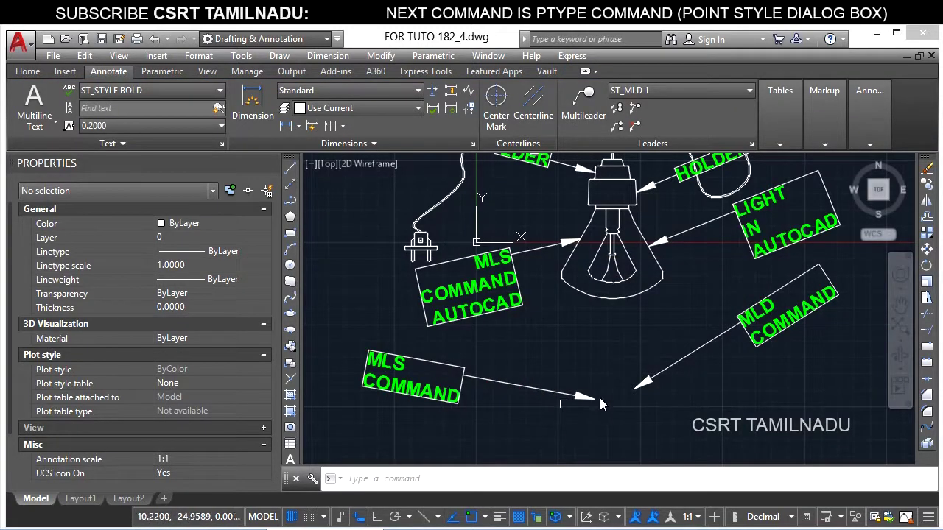
middle_click_drag(624, 400, 617, 349)
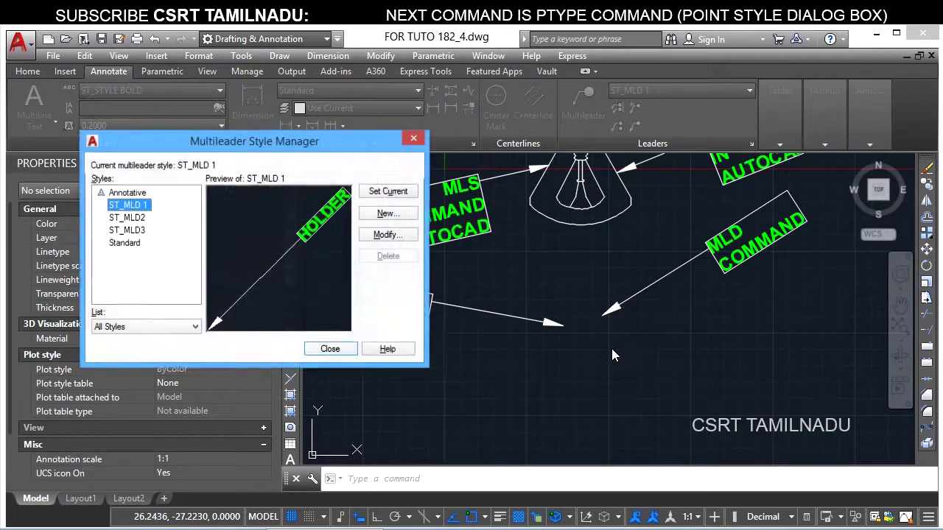
Step: Close the style dialogs and add another MLD COMMAND multileader, landing up and right
left_click(385, 235)
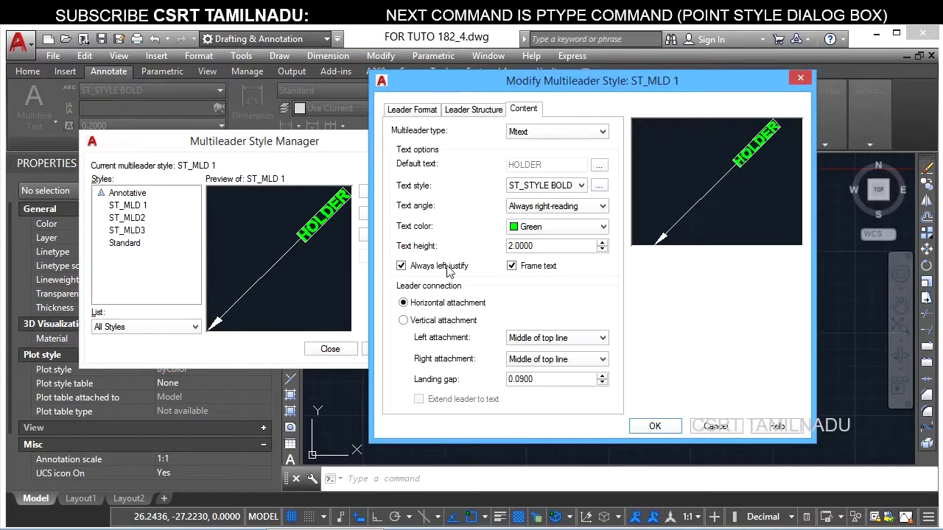
left_click(652, 425)
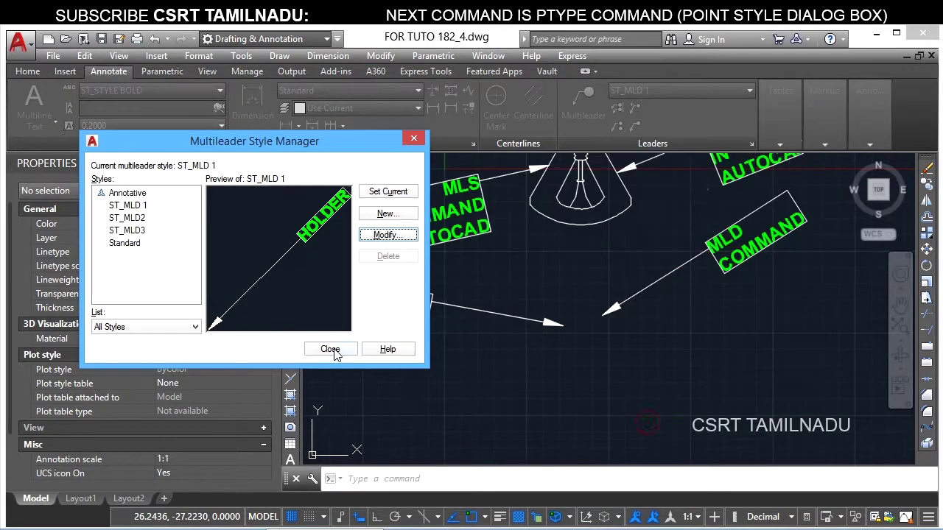
left_click(333, 351)
type("MLD")
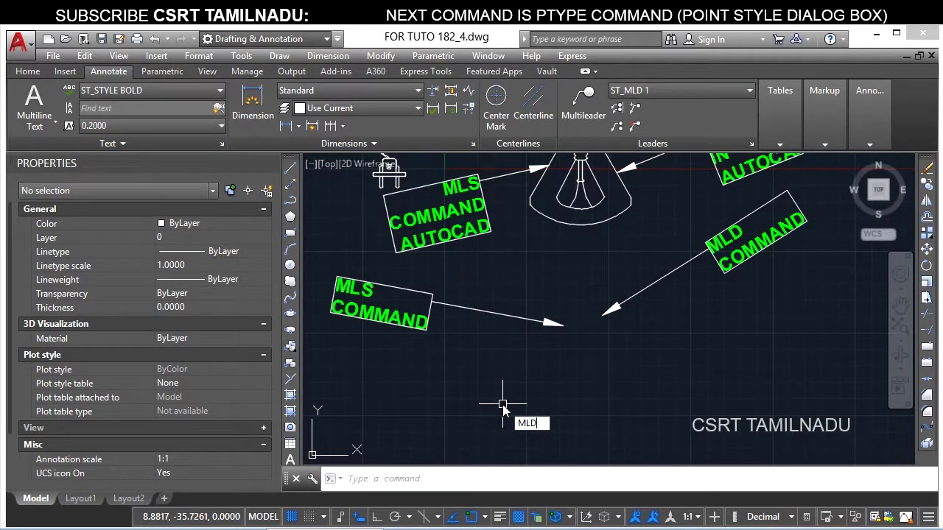
key("Return")
left_click(596, 413)
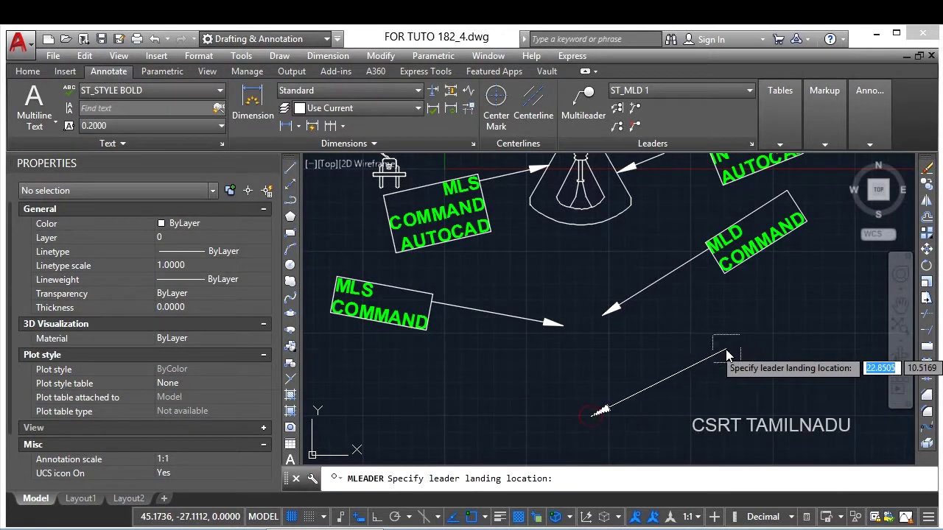
left_click(725, 355)
key("Up")
key("Return")
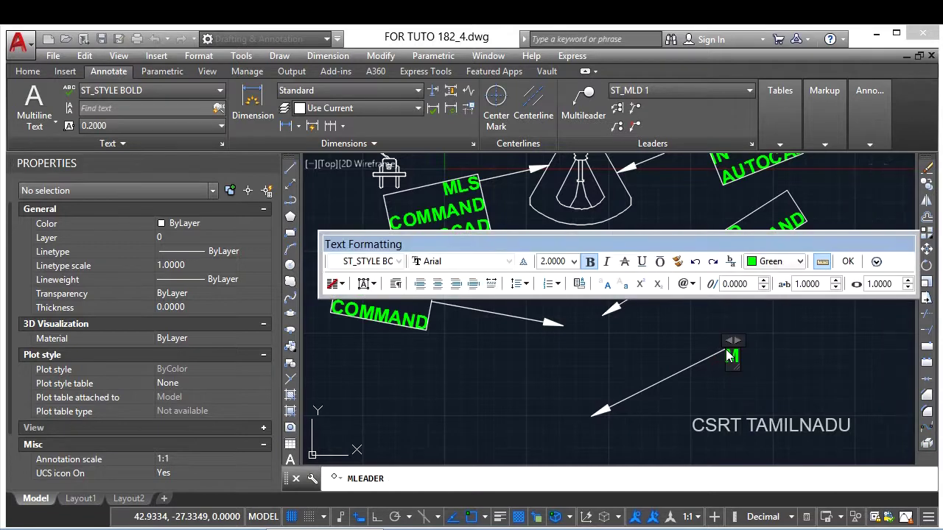
type("LD")
key("Return")
type("COMM")
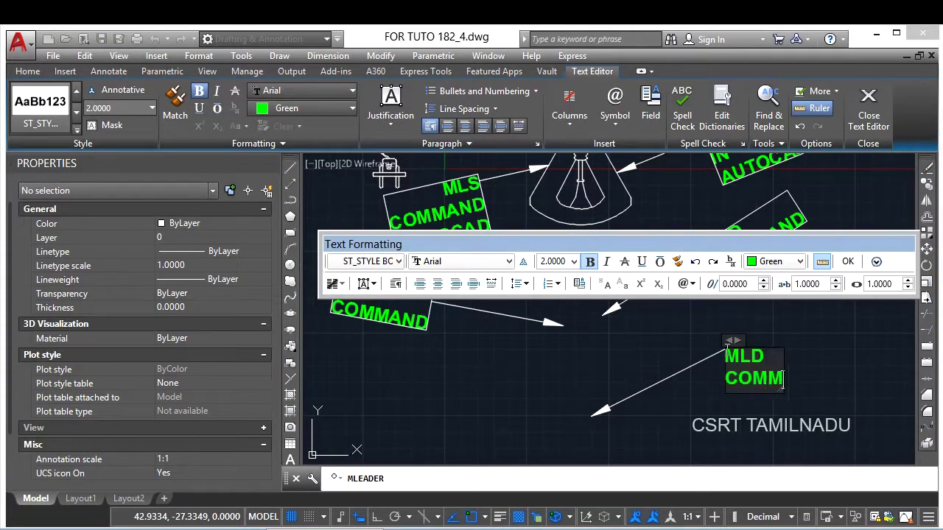
type("AND")
key("Return")
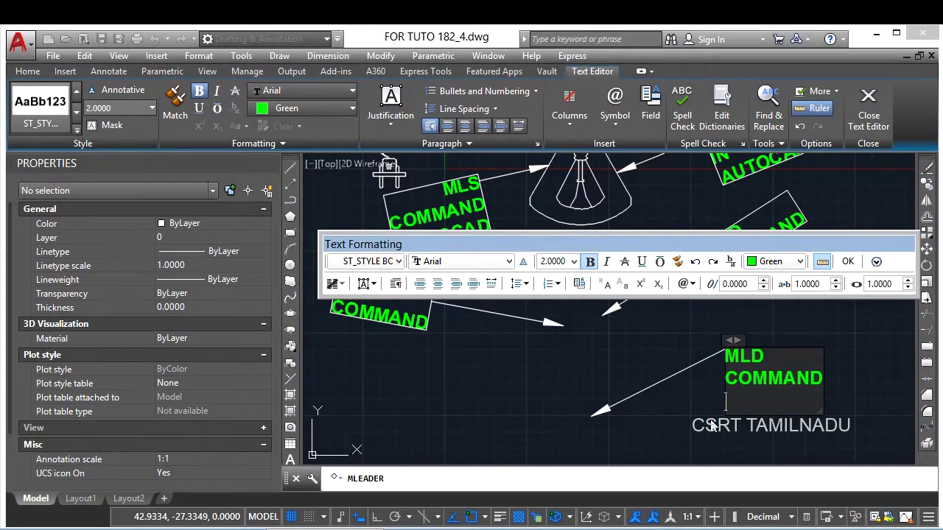
left_click(712, 426)
Step: Add another MLS COMMAND multileader at lower middle with its landing up and left
type("mld")
key("Return")
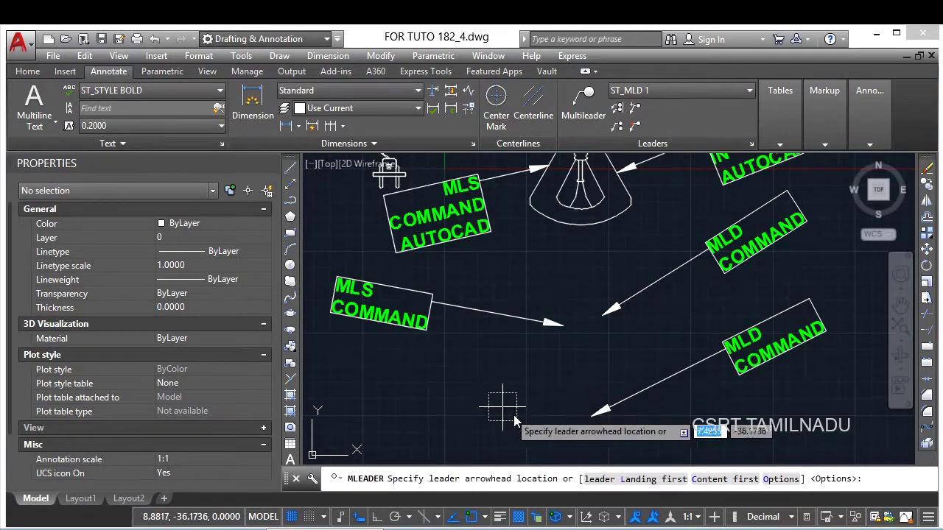
left_click(539, 427)
left_click(464, 387)
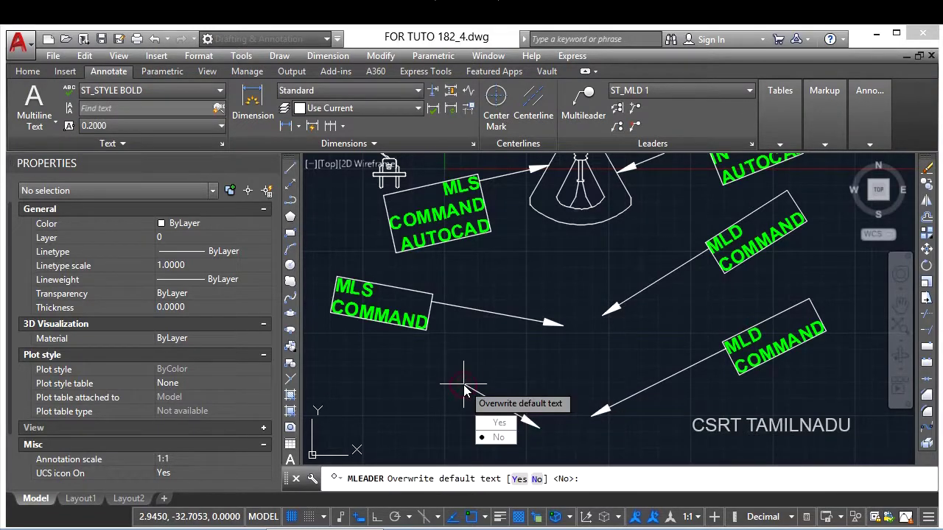
type("y")
key("Return")
type("MLS")
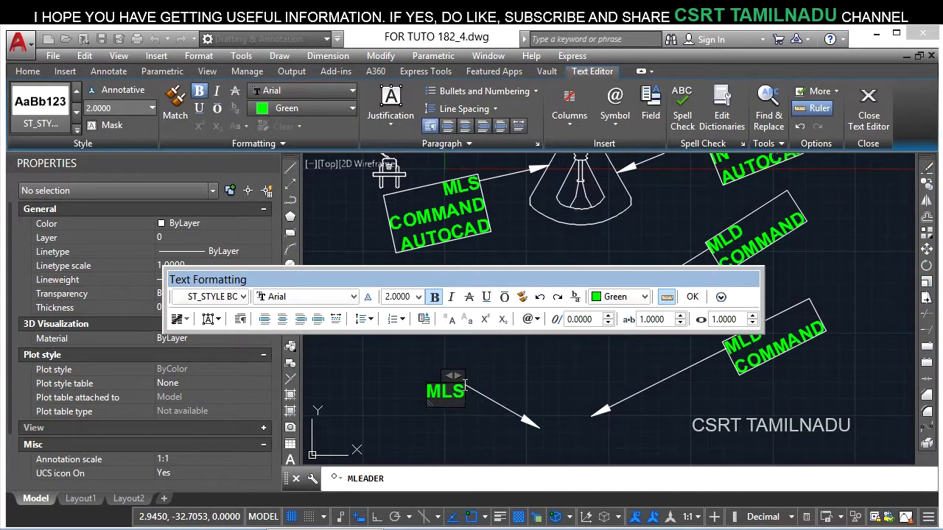
key("Return")
type("OMMAND")
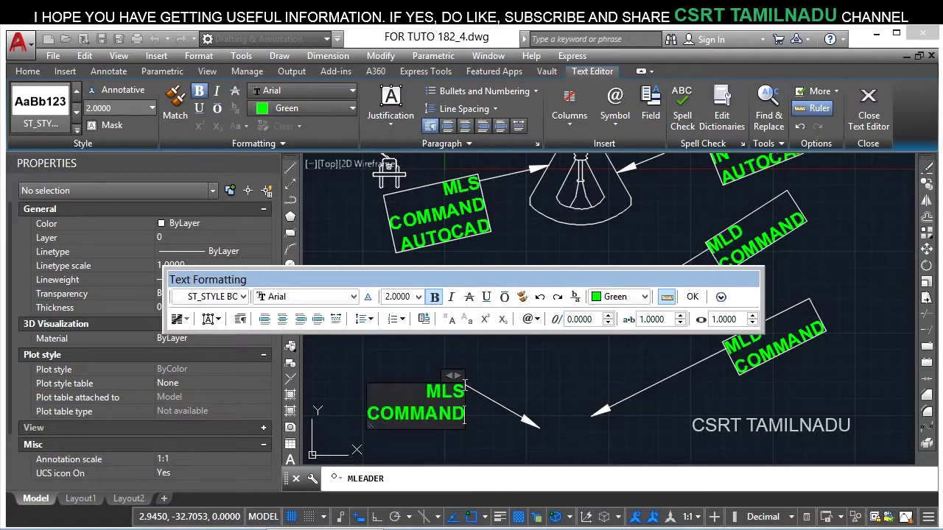
left_click(536, 438)
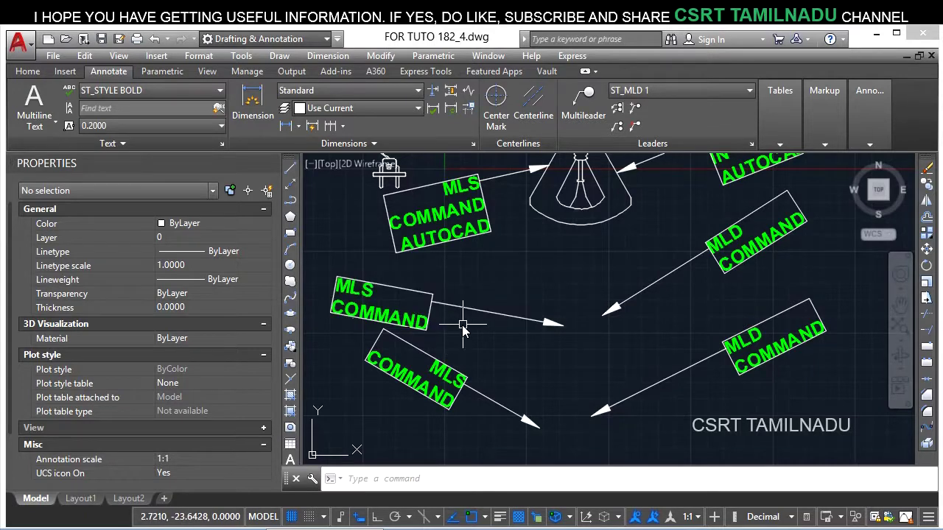
left_click(508, 376)
left_click(481, 428)
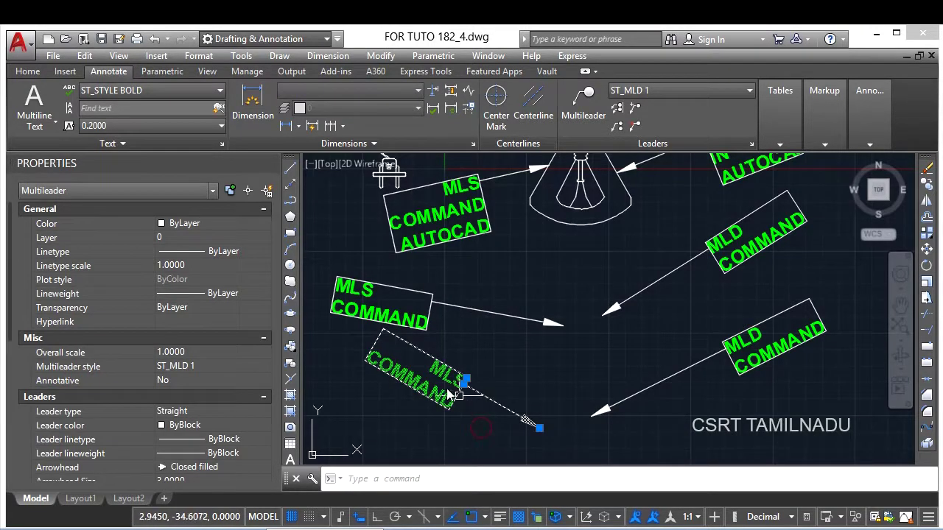
key("Escape")
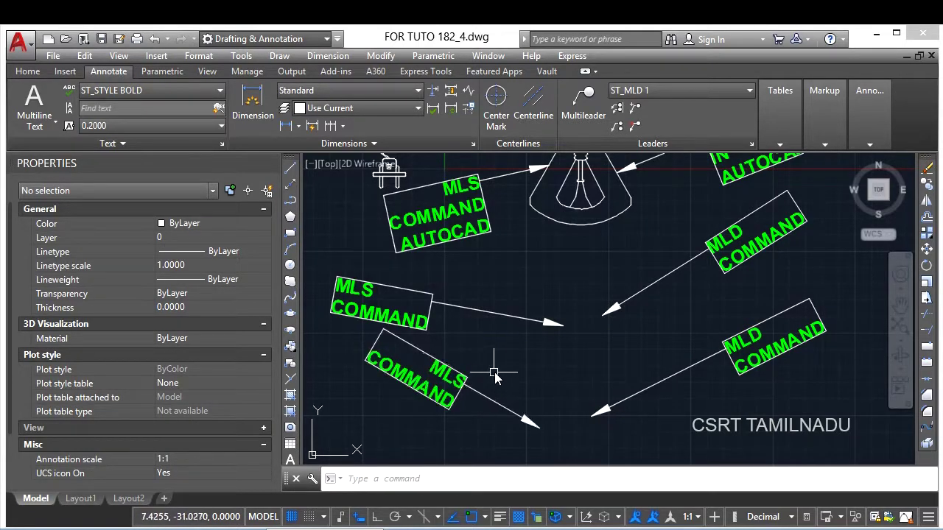
Step: Inspect the MLD and MLS COMMAND multileaders by selecting each, then reopen the style manager with MLS
left_click(646, 331)
left_click(514, 296)
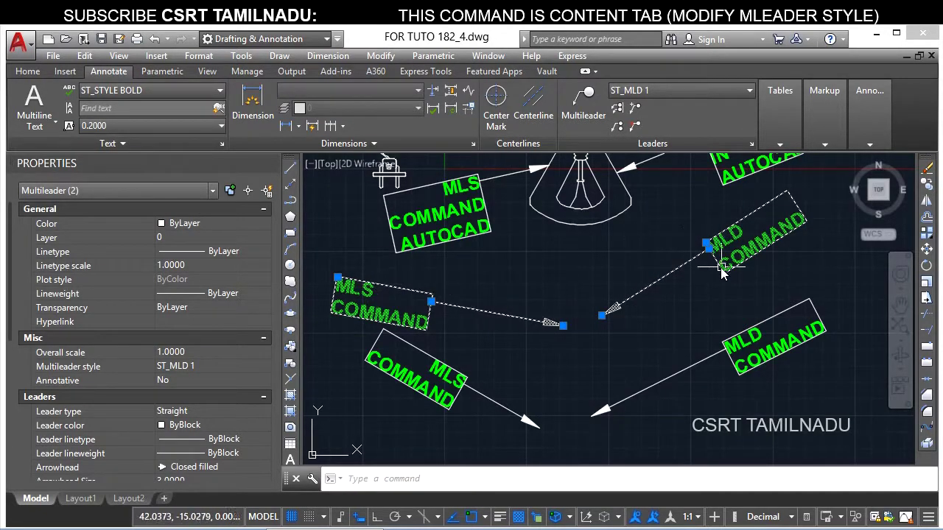
key("Escape")
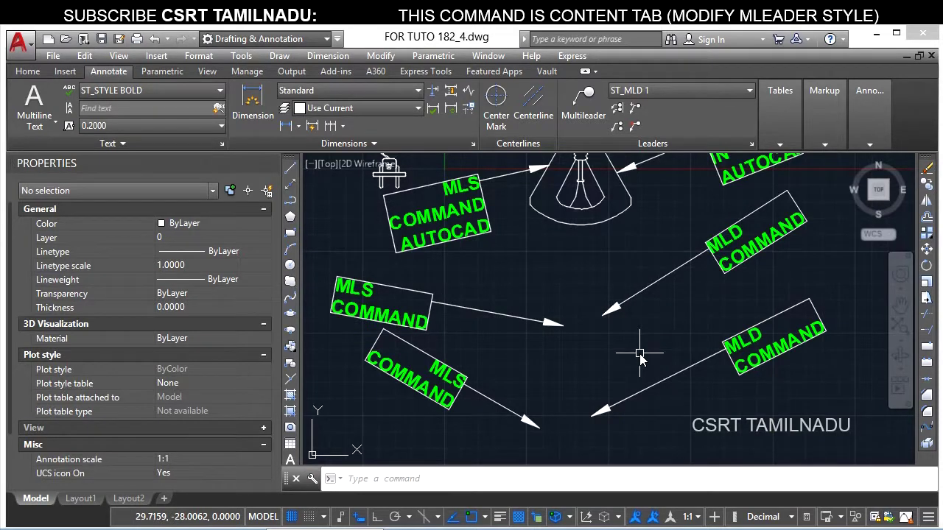
left_click(825, 298)
left_click(597, 416)
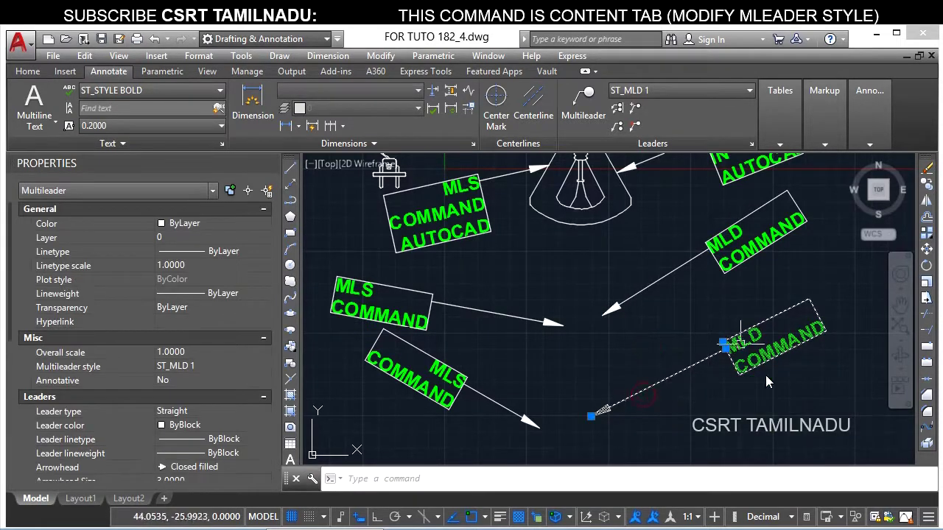
key("Escape")
left_click(450, 408)
left_click(440, 375)
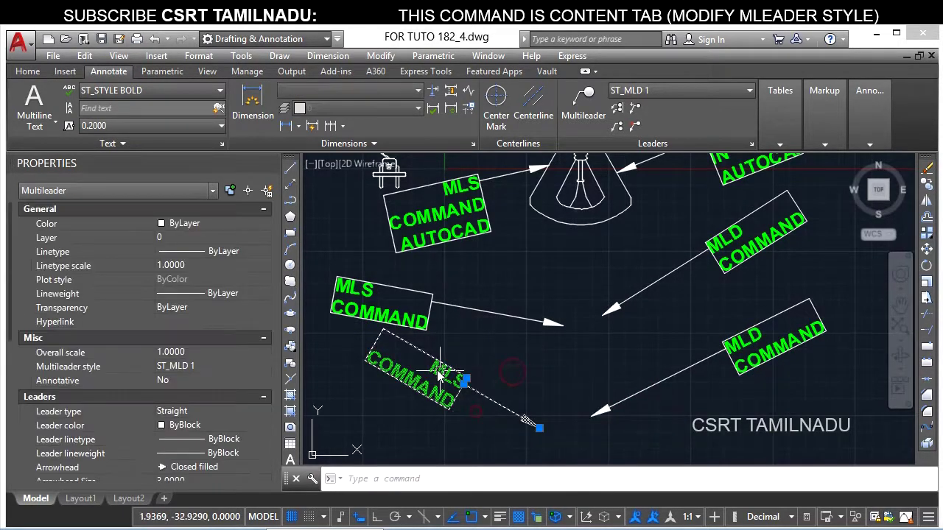
key("Escape")
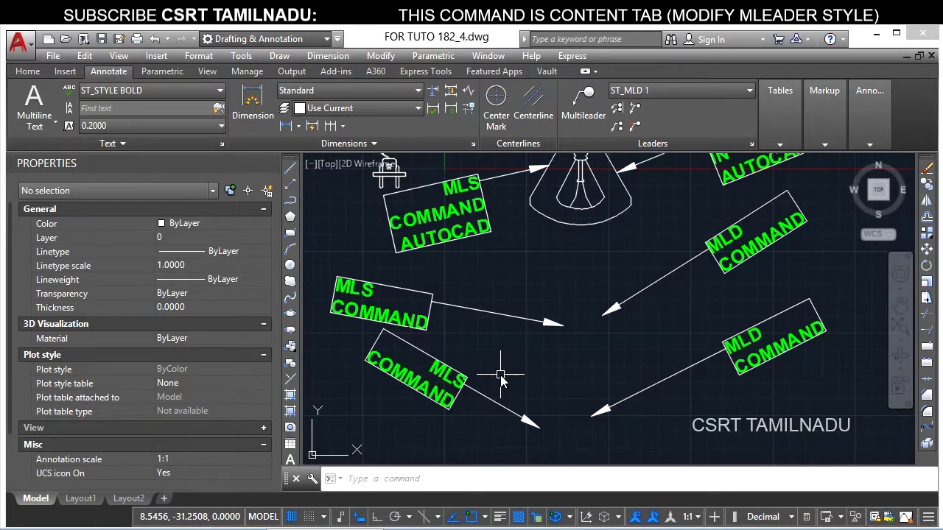
type("MLS")
key("Return")
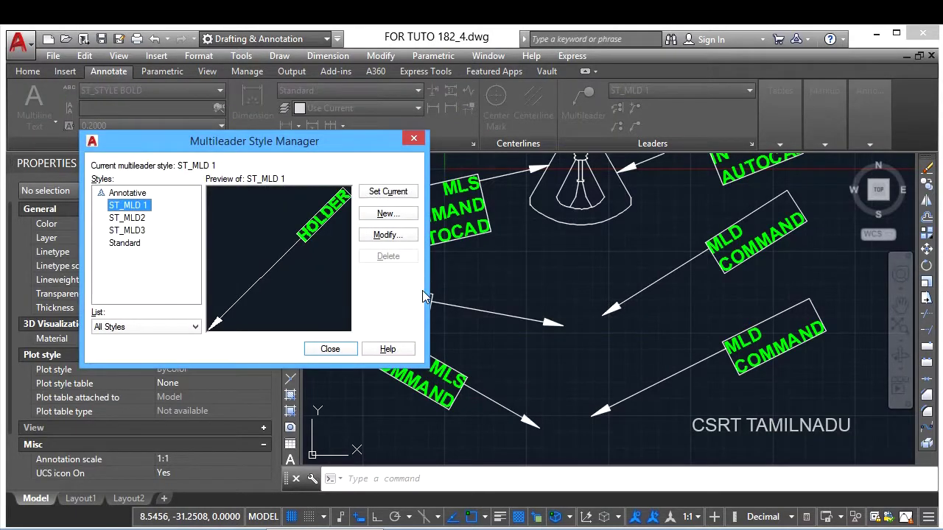
left_click(384, 234)
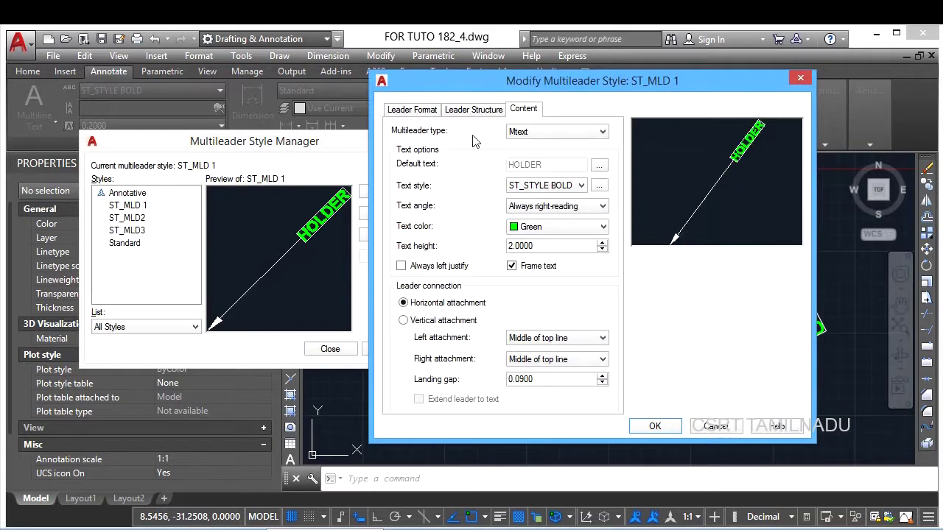
left_click(473, 110)
left_click(457, 226)
left_click(524, 109)
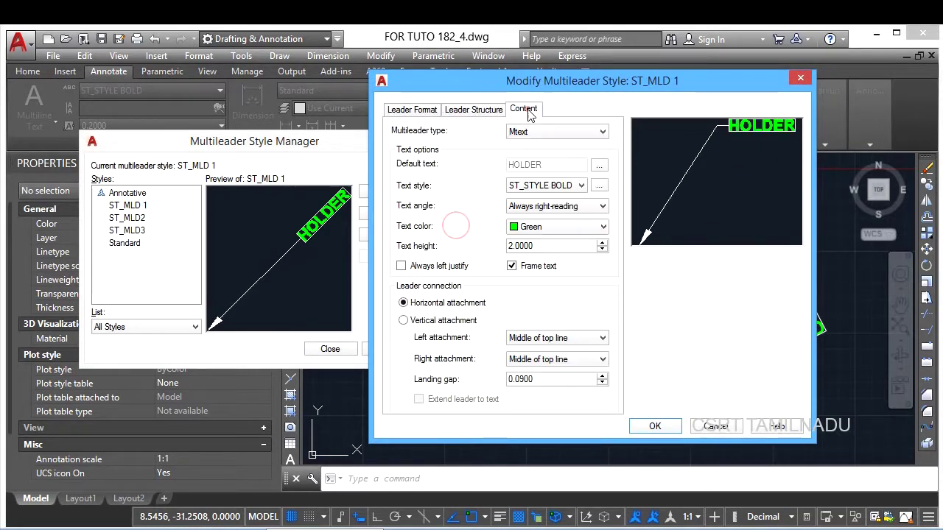
left_click(544, 207)
left_click(535, 228)
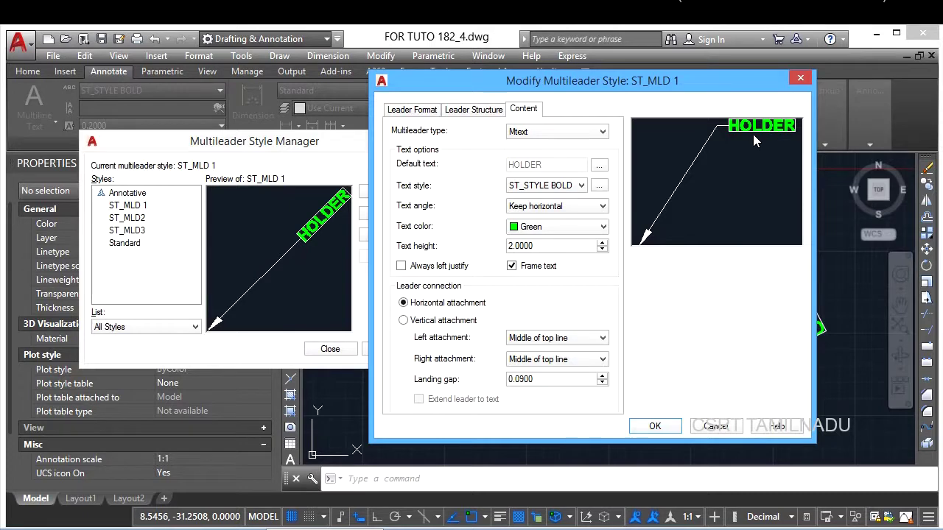
left_click(437, 325)
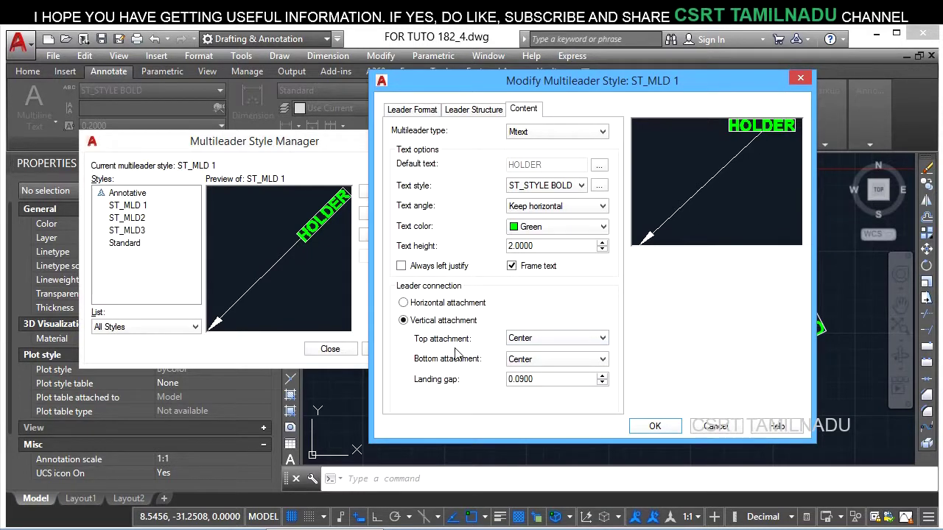
left_click(430, 308)
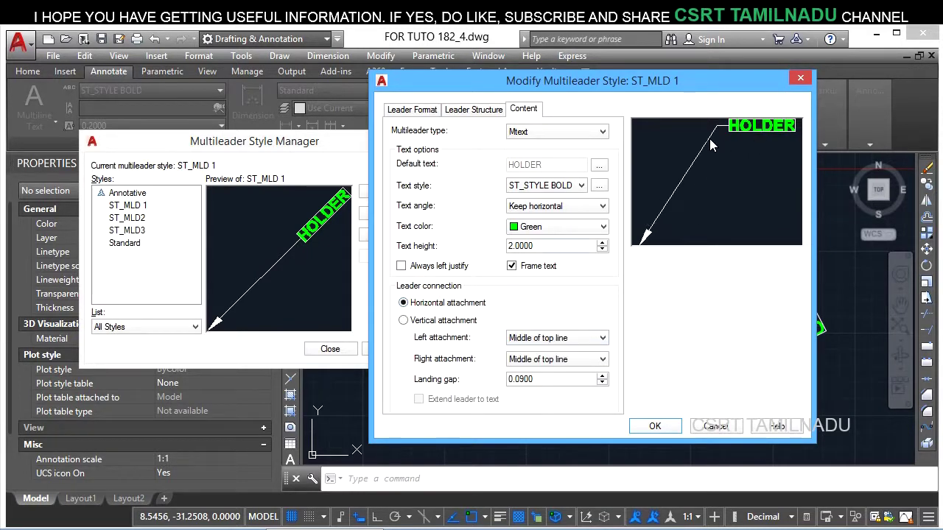
left_click(528, 340)
left_click(535, 340)
left_click(714, 427)
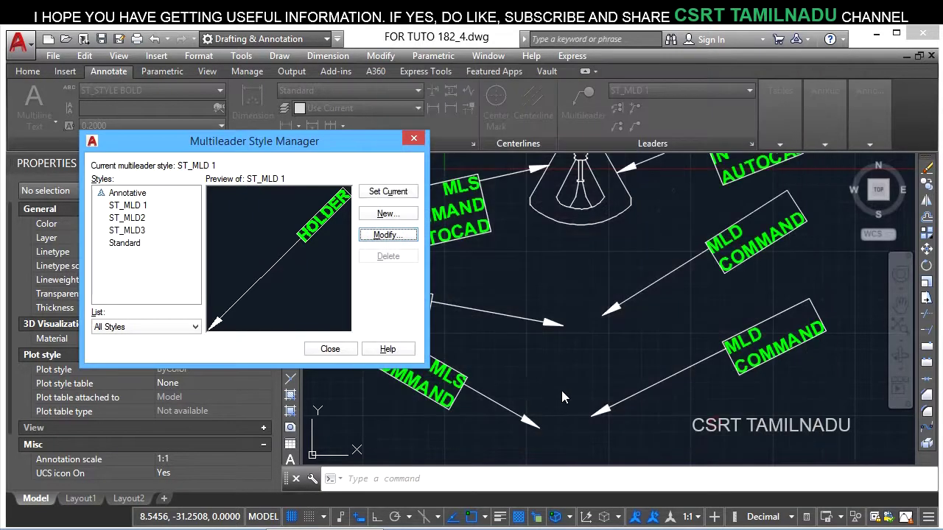
Step: Select the LIGHT IN AUTOCAD multileader and set its left attachment to Middle of top line
left_click(331, 351)
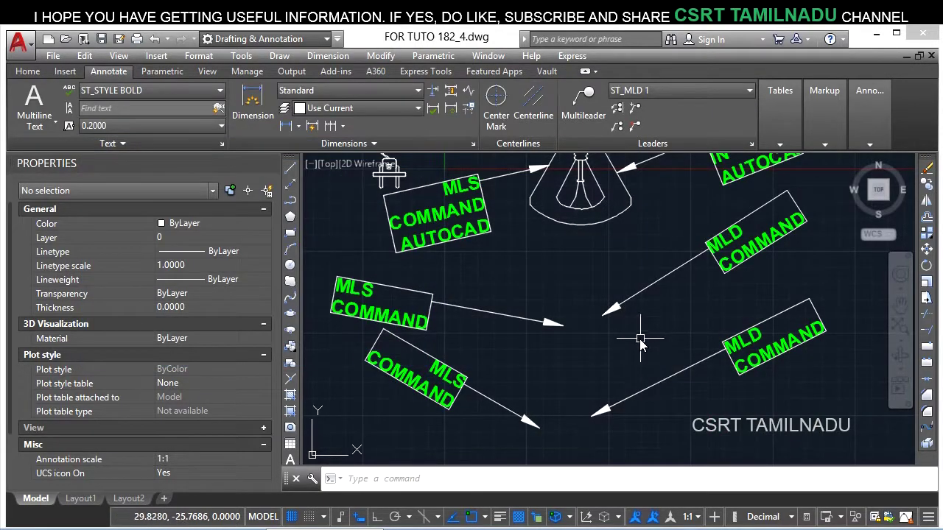
mouse_move(636, 337)
middle_mouse_down()
mouse_move(597, 356)
mouse_move(636, 472)
middle_mouse_up()
left_click(847, 236)
left_click(641, 317)
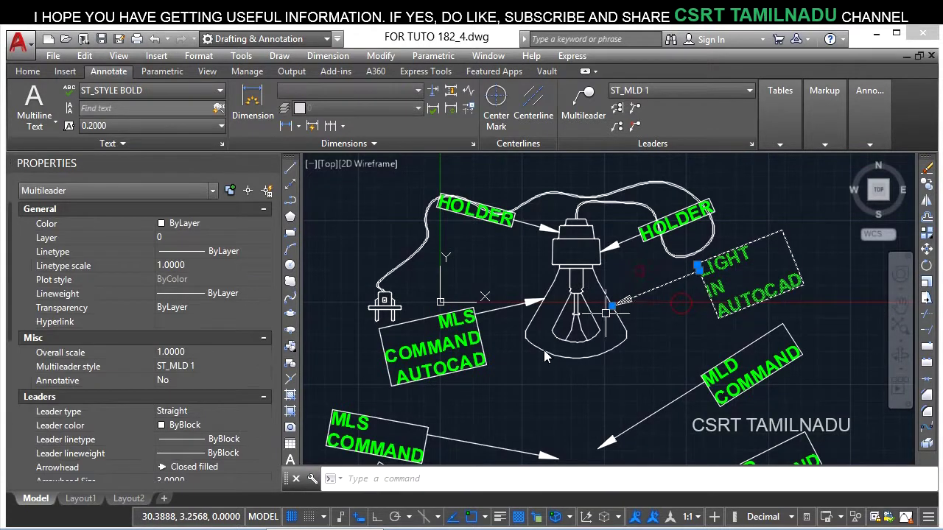
scroll(231, 404, "down", 5)
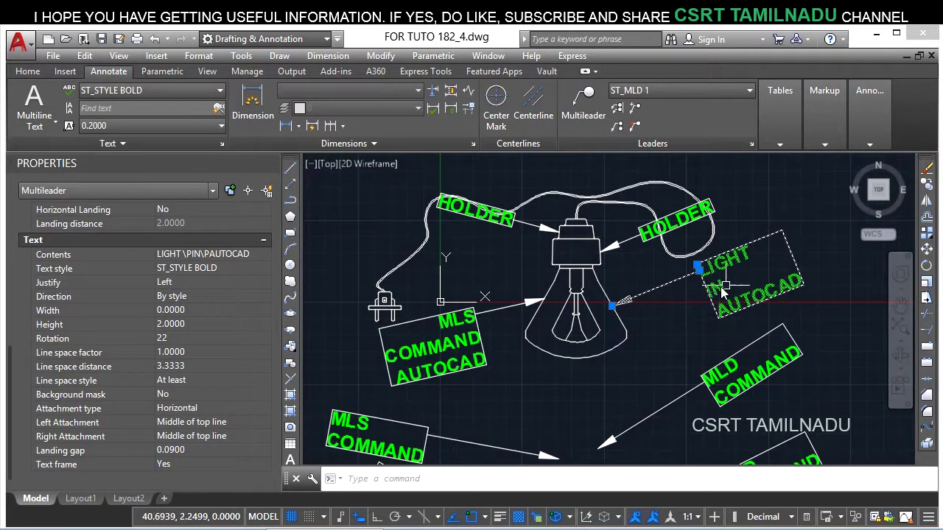
left_click(206, 426)
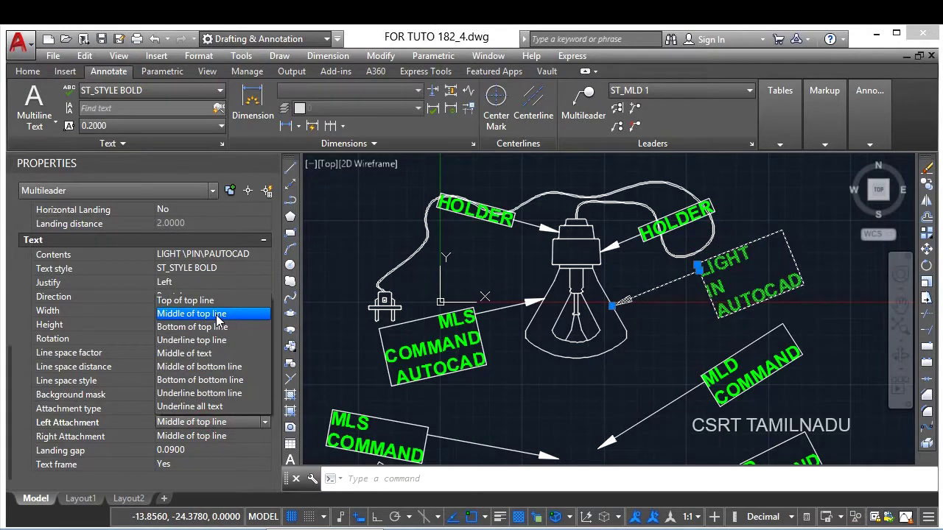
left_click(218, 315)
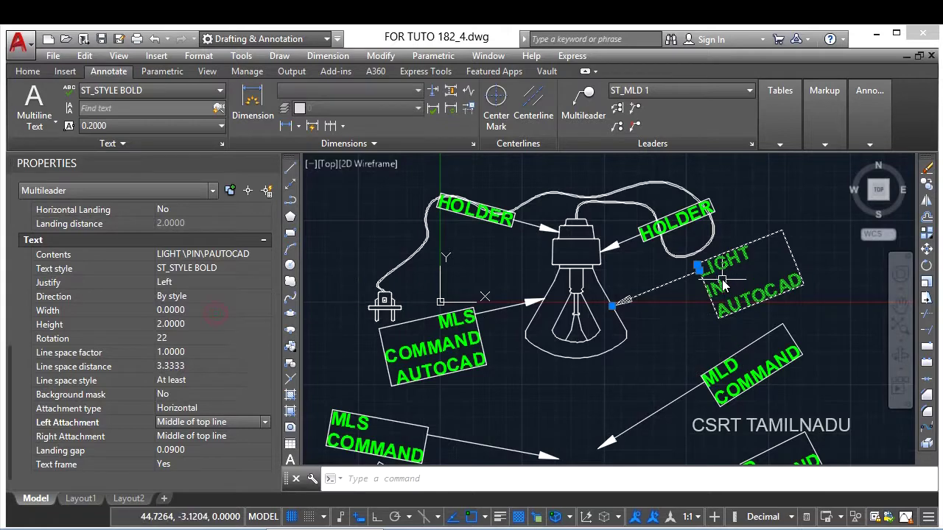
scroll(722, 284, "up", 3)
scroll(618, 369, "up", 3)
scroll(626, 332, "up", 2)
scroll(631, 299, "down", 2)
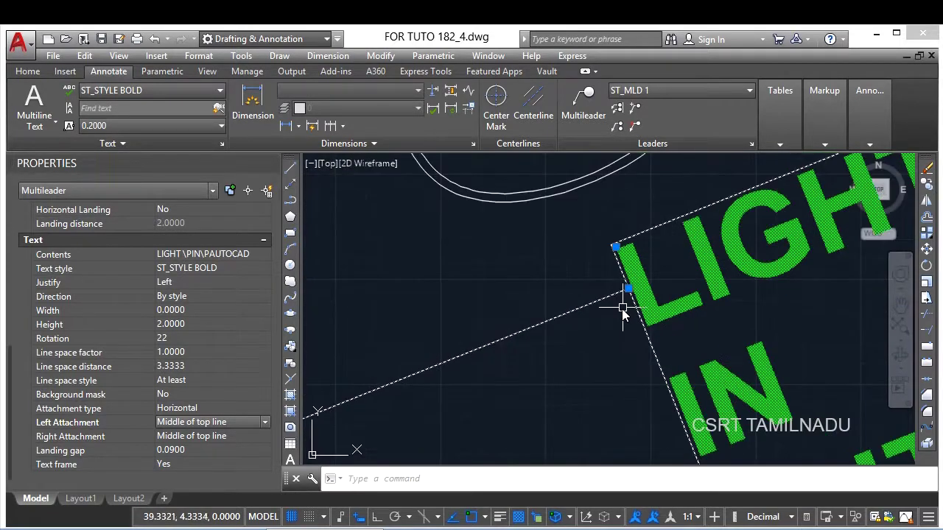
scroll(622, 313, "up", 2)
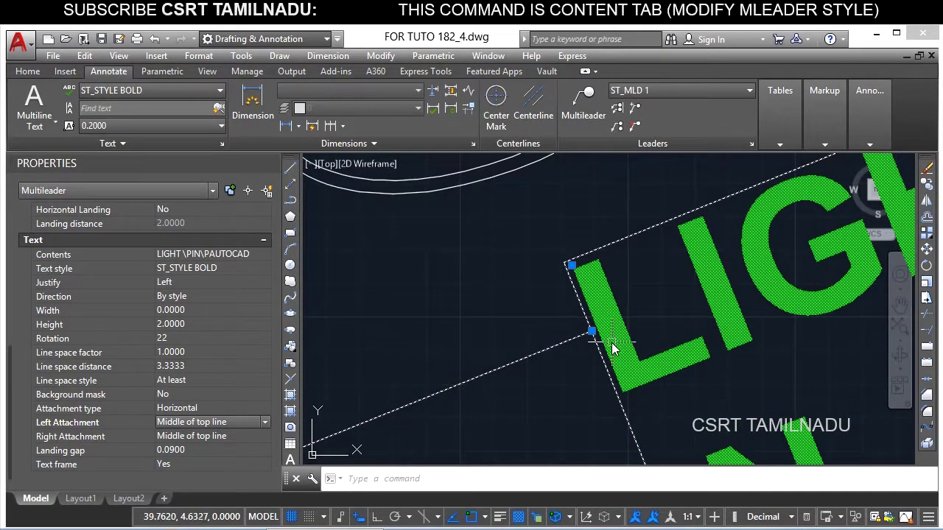
Step: Try Bottom of top line, then Top of top line, as the left attachment
left_click(250, 425)
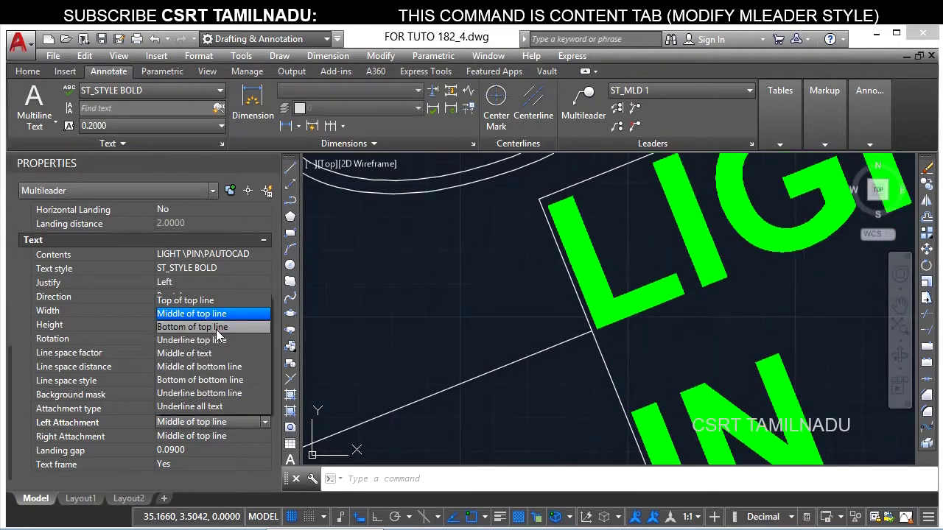
left_click(217, 329)
scroll(364, 373, "down", 4)
scroll(409, 364, "up", 3)
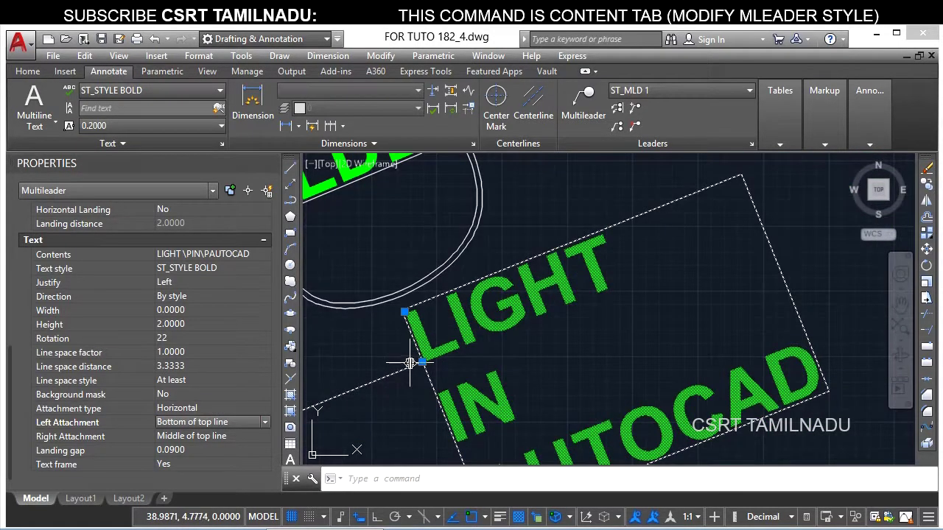
middle_click_drag(432, 364, 459, 371)
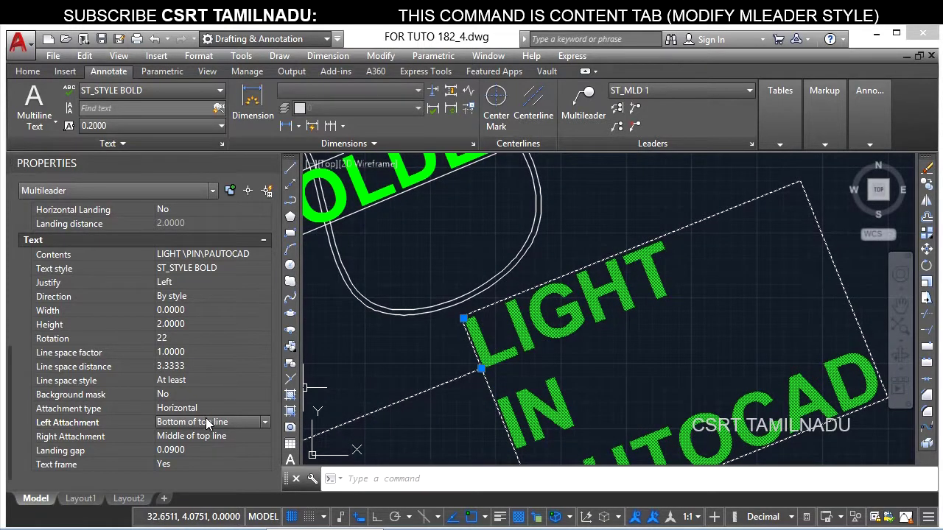
left_click(207, 423)
left_click(209, 299)
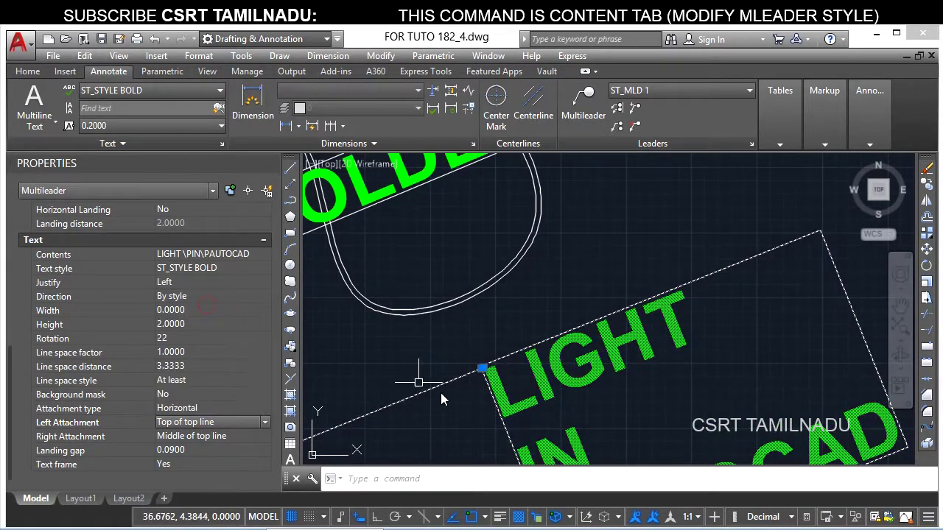
Step: Try Middle of bottom line and Bottom of bottom line, ending on Underline bottom line
left_click(211, 420)
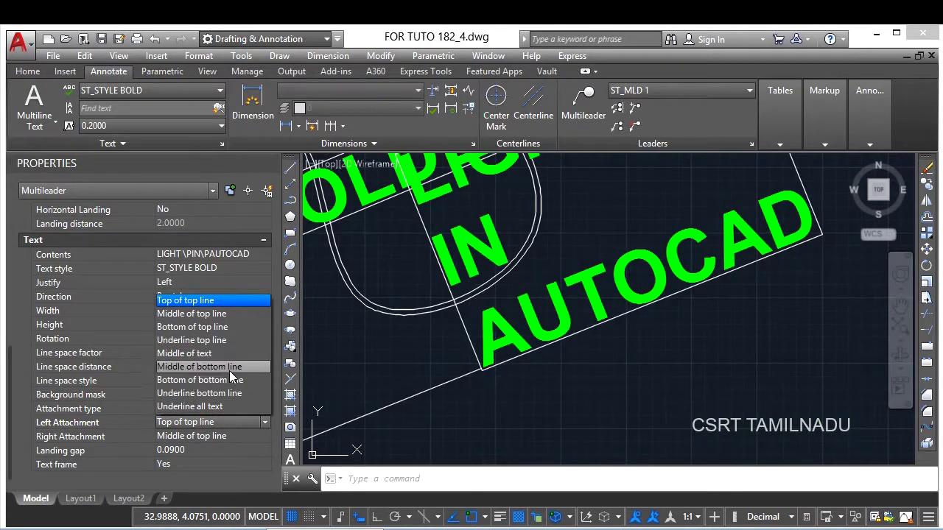
left_click(221, 366)
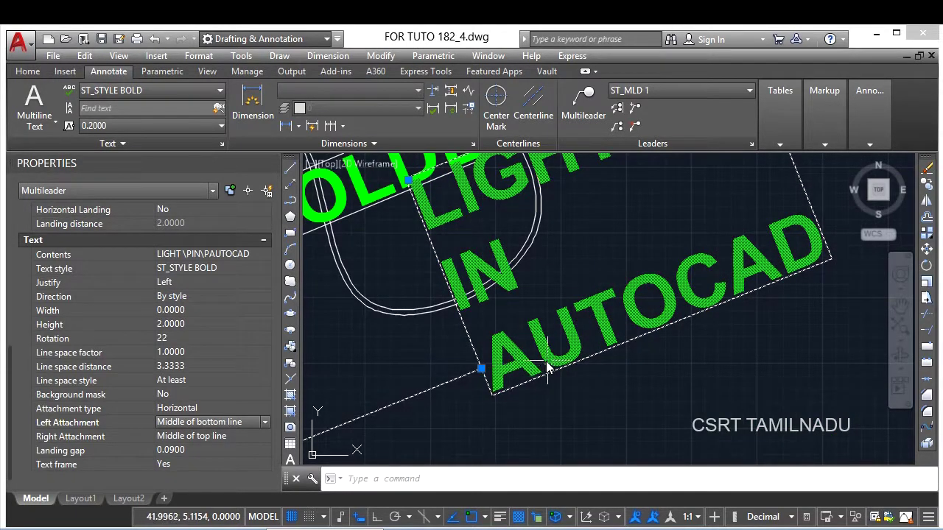
left_click(207, 420)
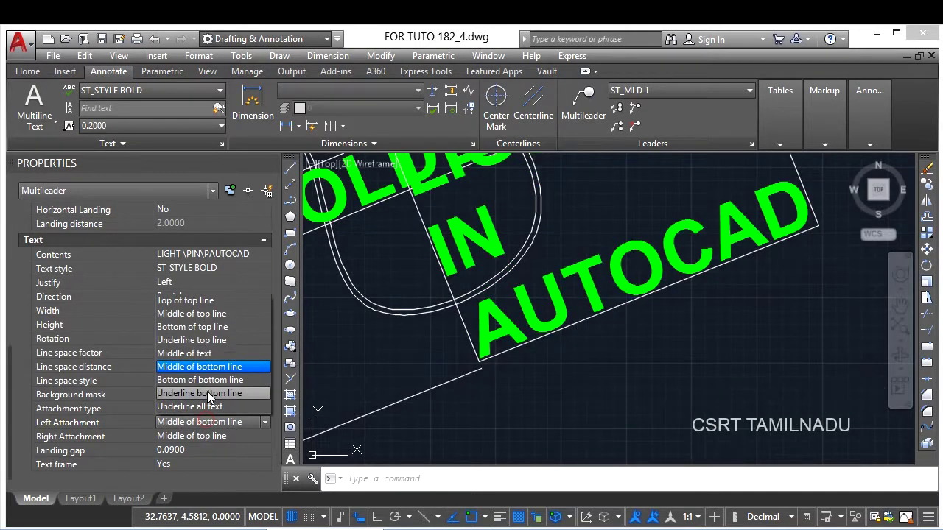
left_click(214, 377)
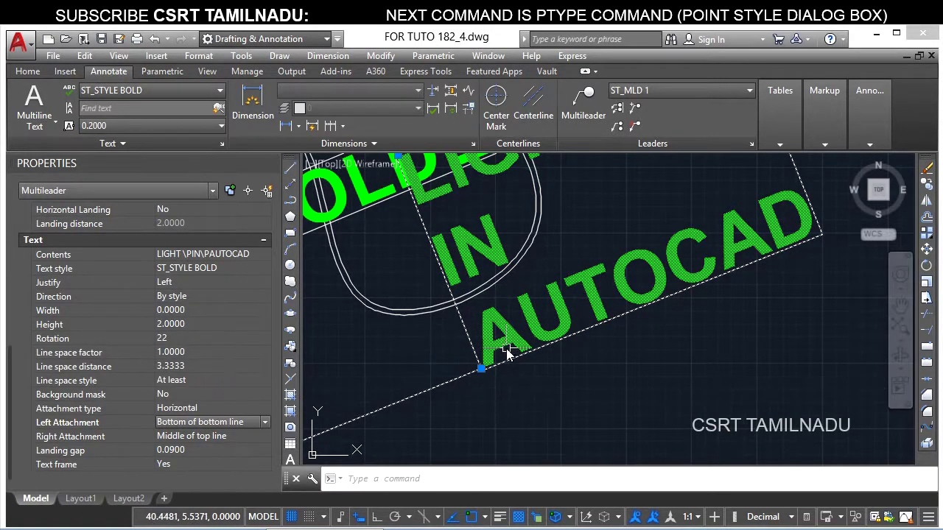
left_click(223, 425)
left_click(213, 394)
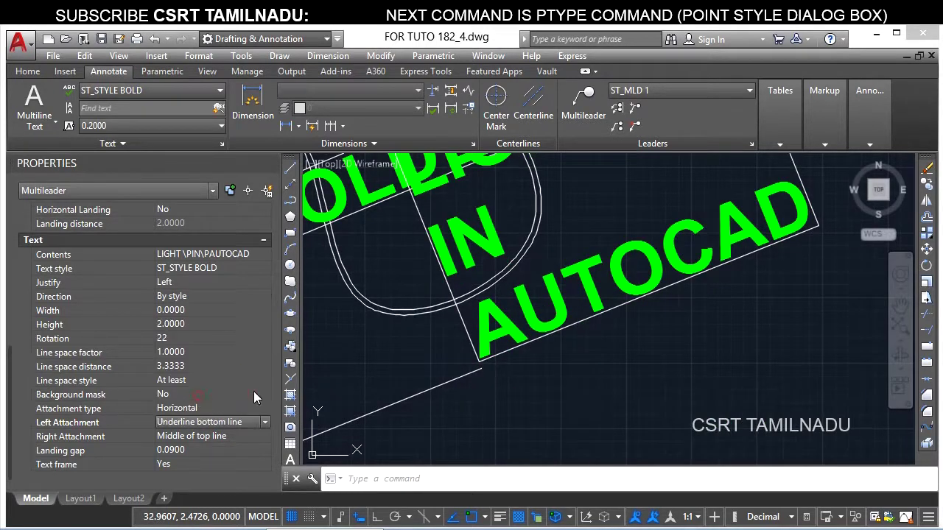
scroll(563, 351, "down", 3)
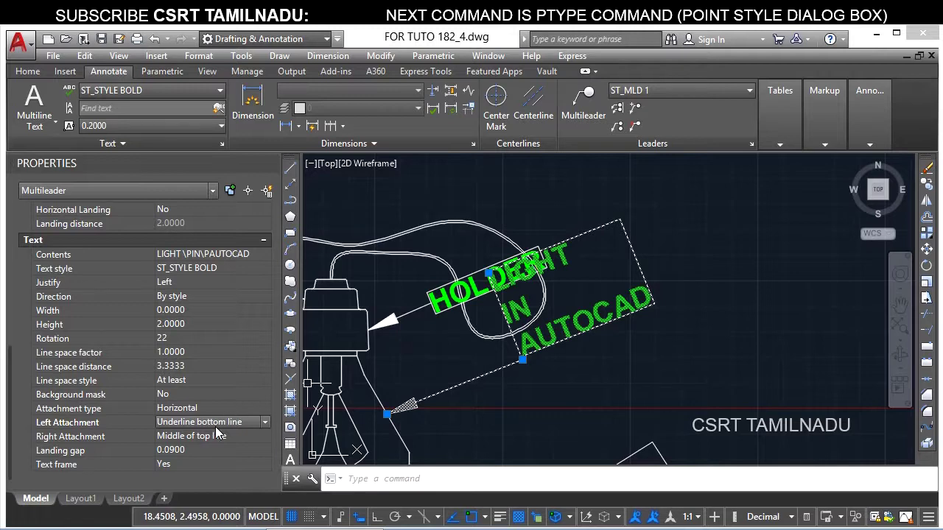
Step: Set Text frame to No on the LIGHT IN AUTOCAD multileader
left_click(182, 465)
left_click(193, 464)
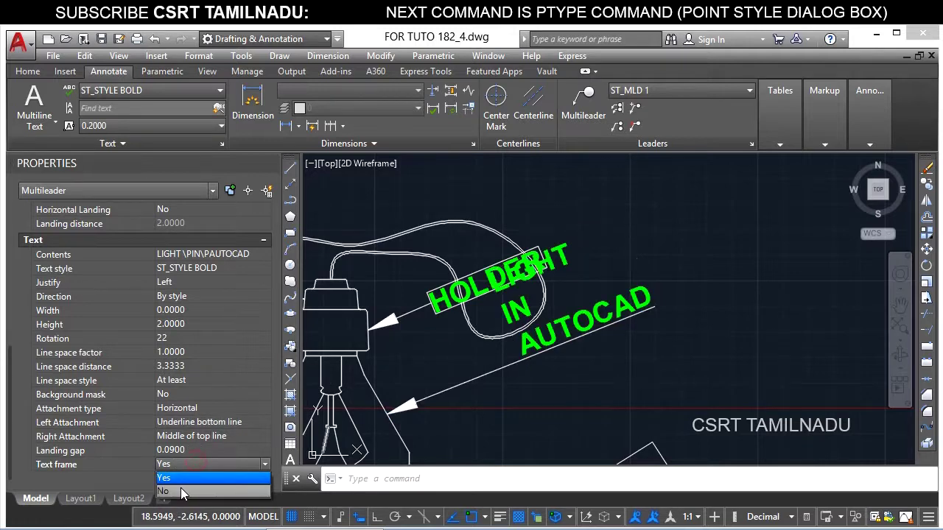
left_click(182, 492)
middle_click_drag(538, 355, 554, 372)
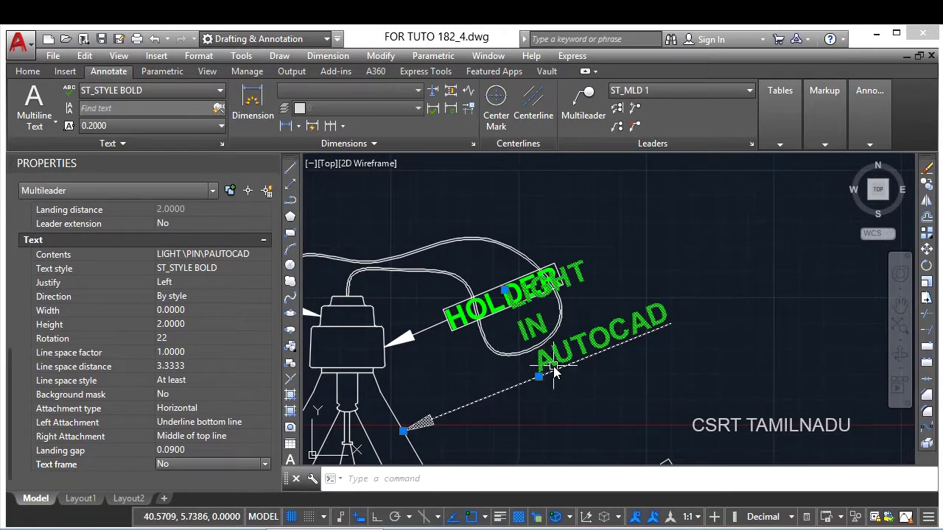
scroll(554, 372, "up", 3)
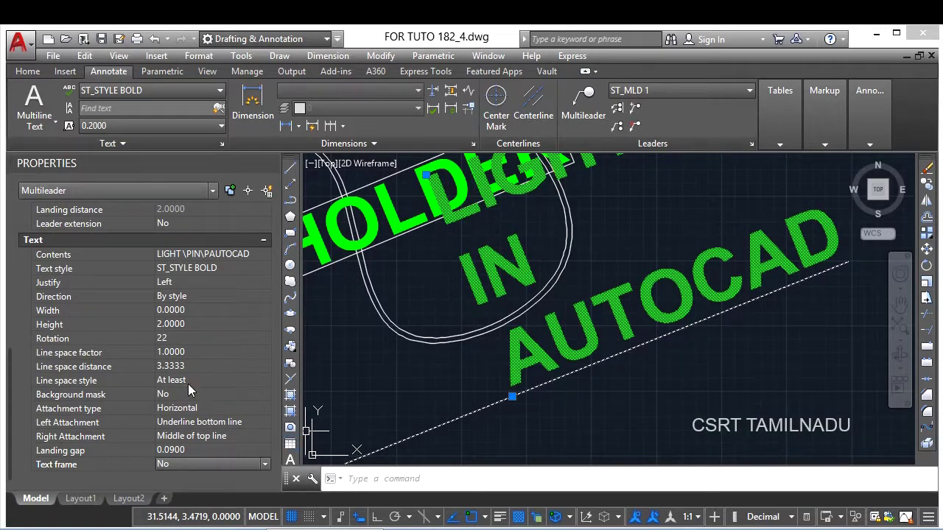
Step: Try Underline top line as the left attachment, then settle on Middle of text
left_click(190, 424)
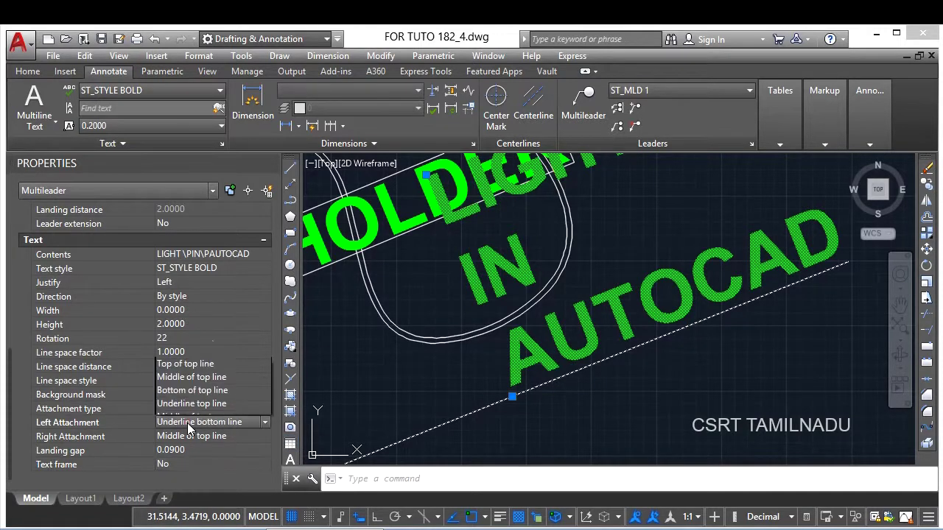
left_click(190, 425)
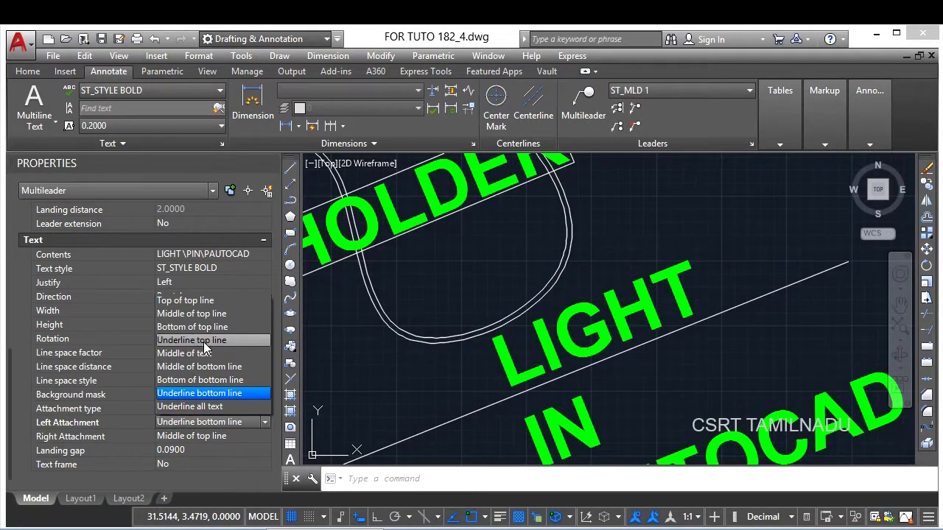
left_click(196, 345)
scroll(346, 398, "down", 3)
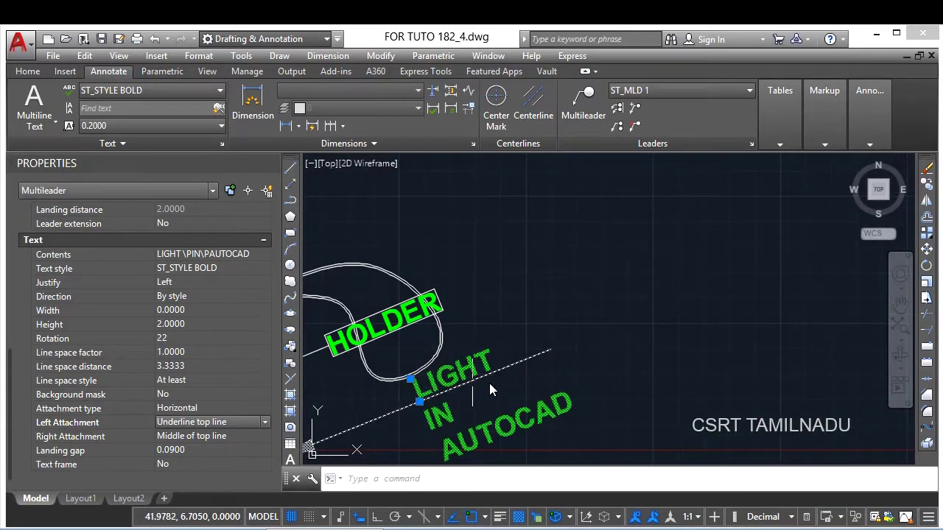
left_click(228, 418)
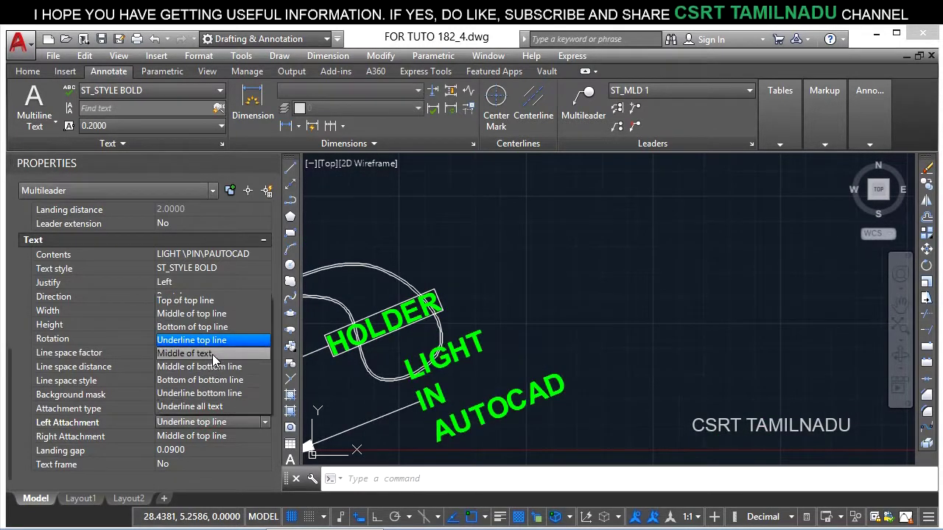
left_click(213, 354)
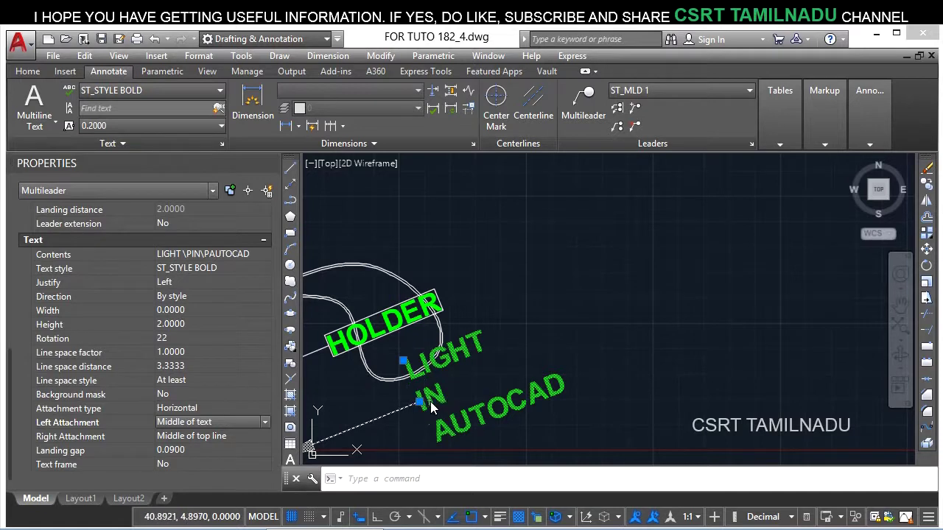
left_click(206, 425)
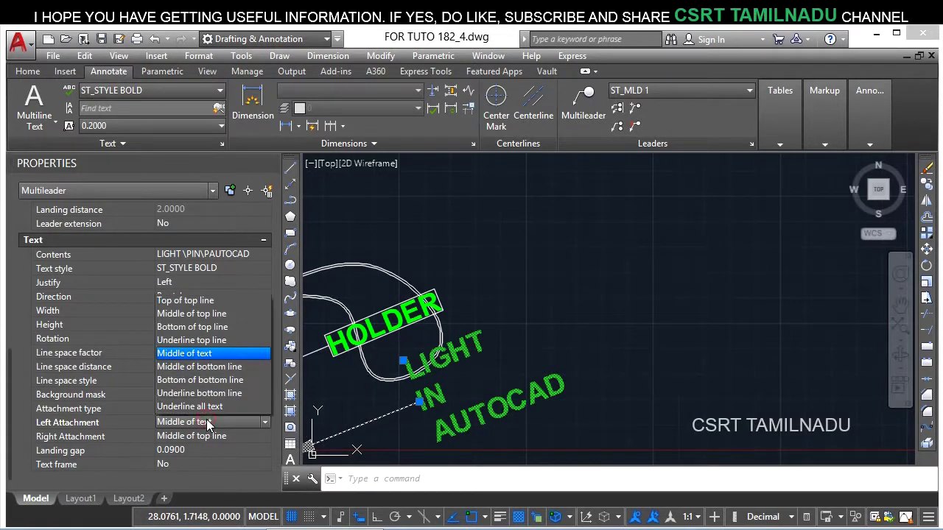
left_click(206, 419)
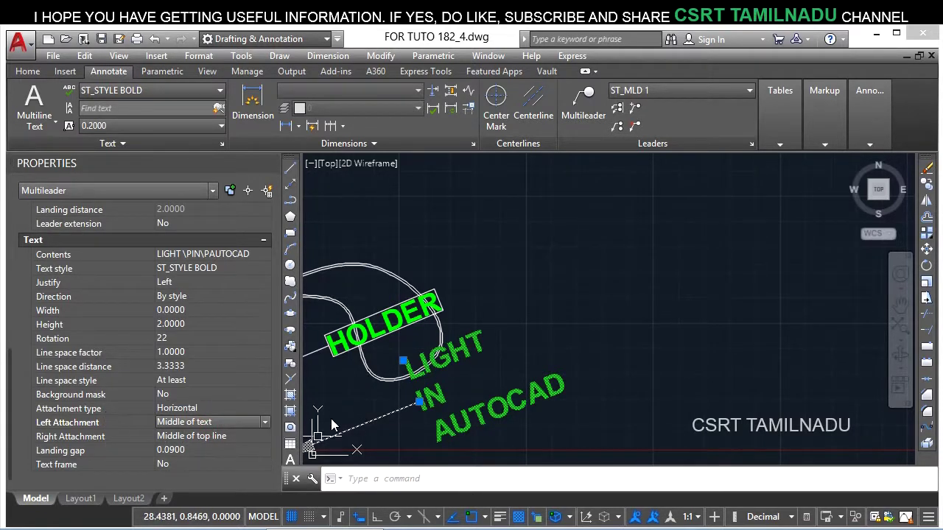
mouse_move(400, 395)
middle_mouse_down()
mouse_move(746, 315)
mouse_move(852, 255)
middle_mouse_up()
Step: Select the LIGHT IN AUTOCAD and MLS COMMAND multileaders and set their right attachment to Underline all text
left_click(479, 339)
left_click(532, 284)
left_click(531, 283)
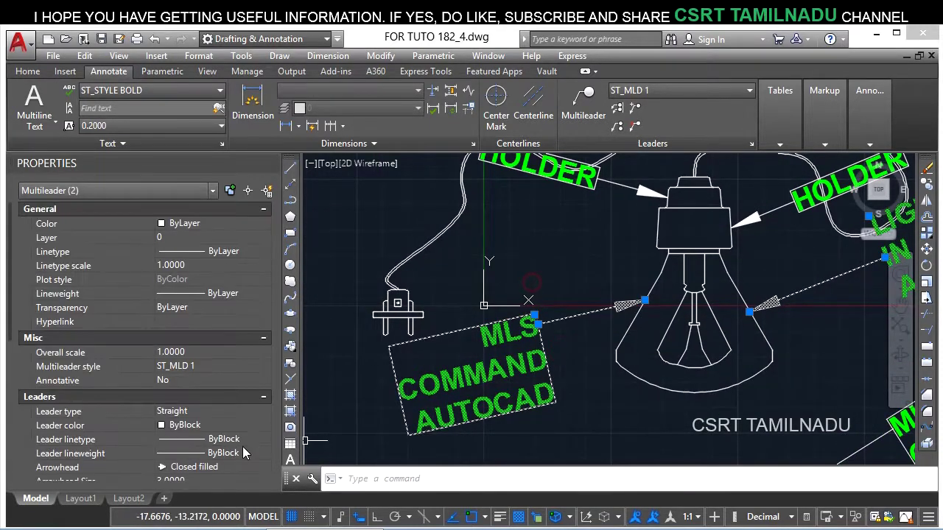
scroll(235, 366, "down", 5)
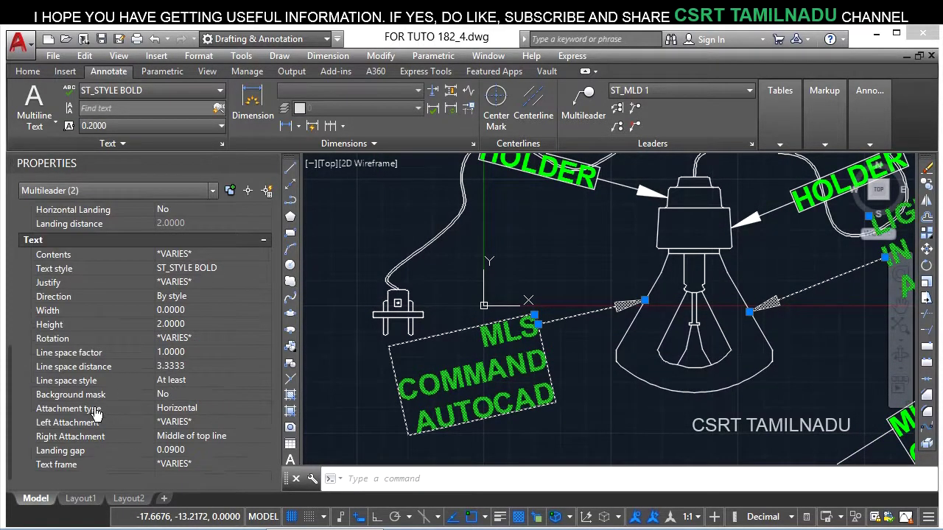
left_click(177, 436)
left_click(264, 437)
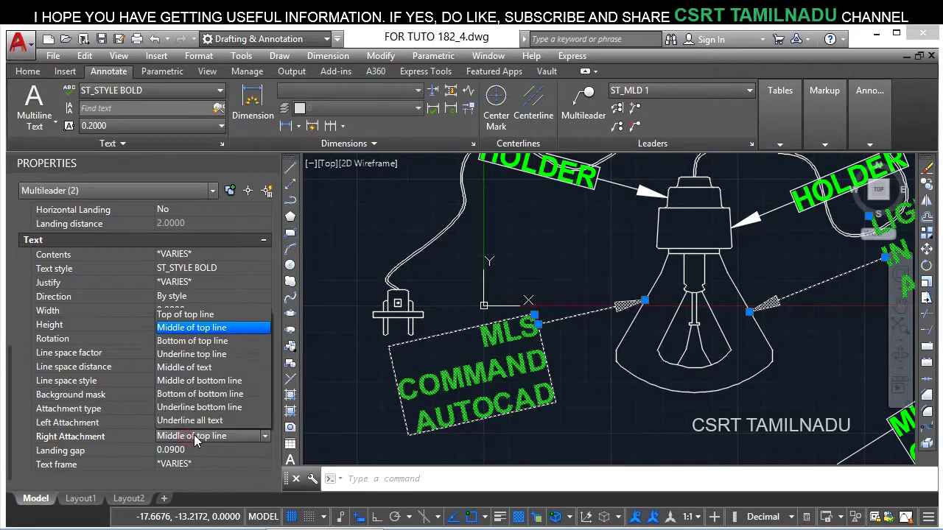
left_click(217, 341)
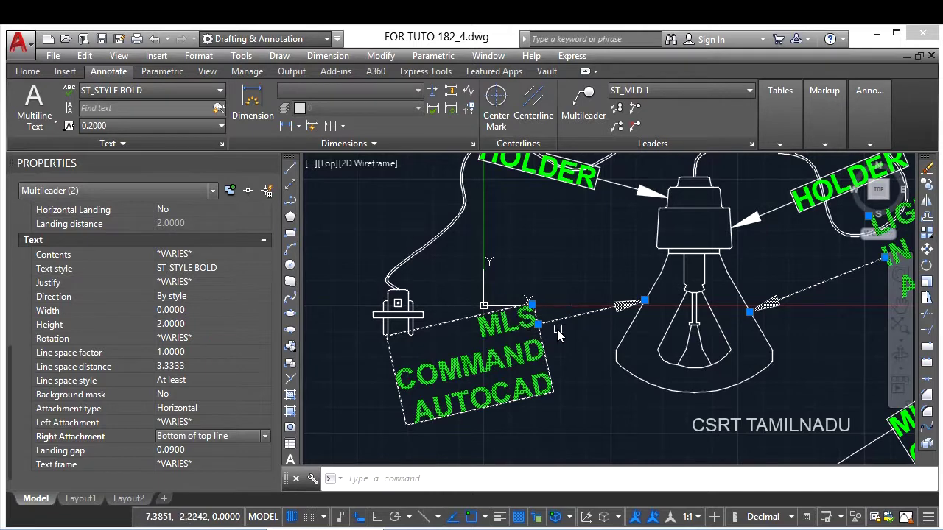
double_click(214, 436)
left_click(214, 437)
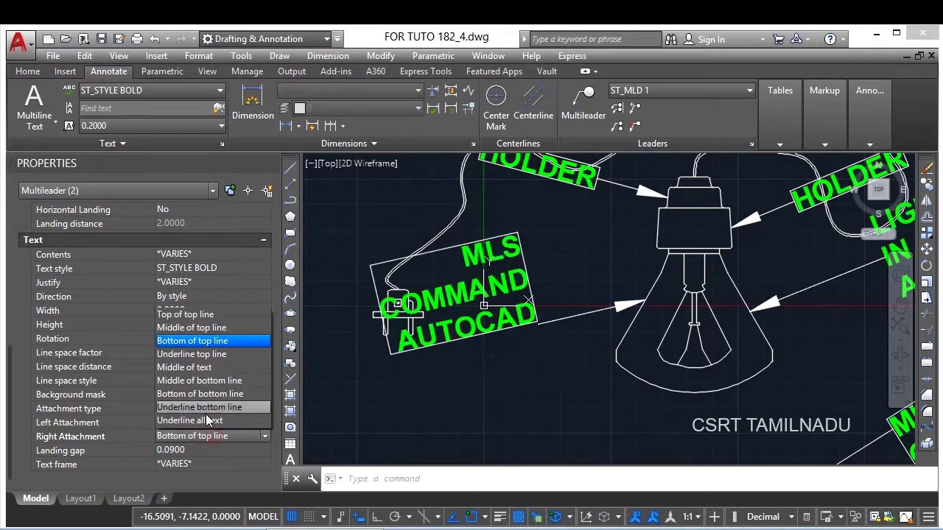
left_click(203, 420)
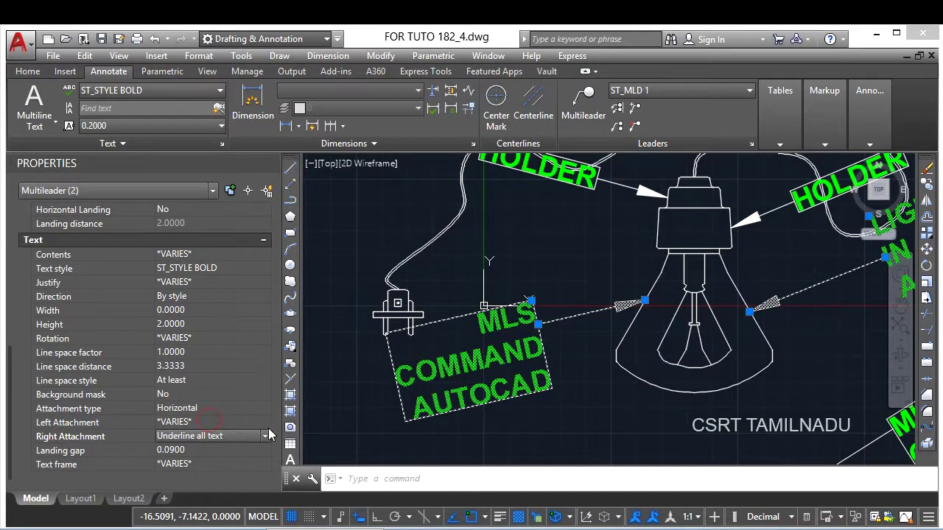
Step: Remove the text frames and set left attachment to Underline all text for both multileaders
left_click(183, 464)
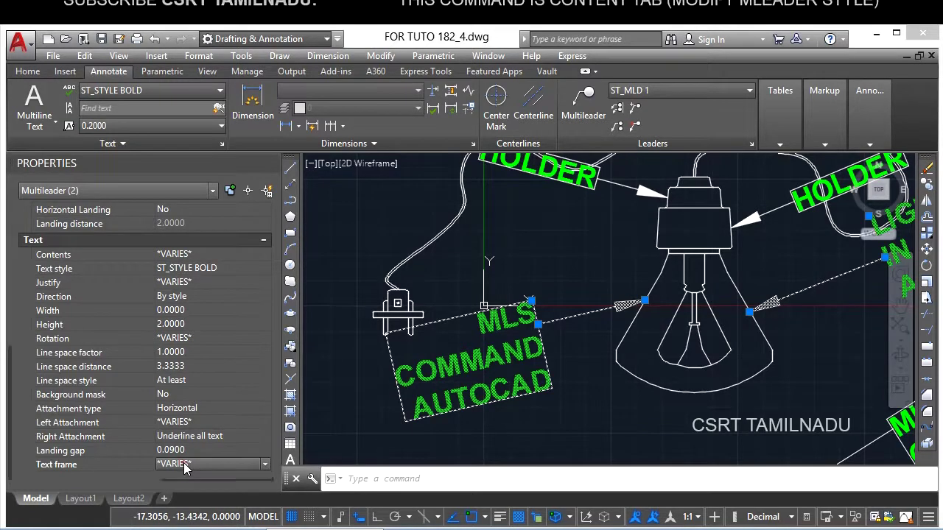
left_click(183, 464)
left_click(185, 492)
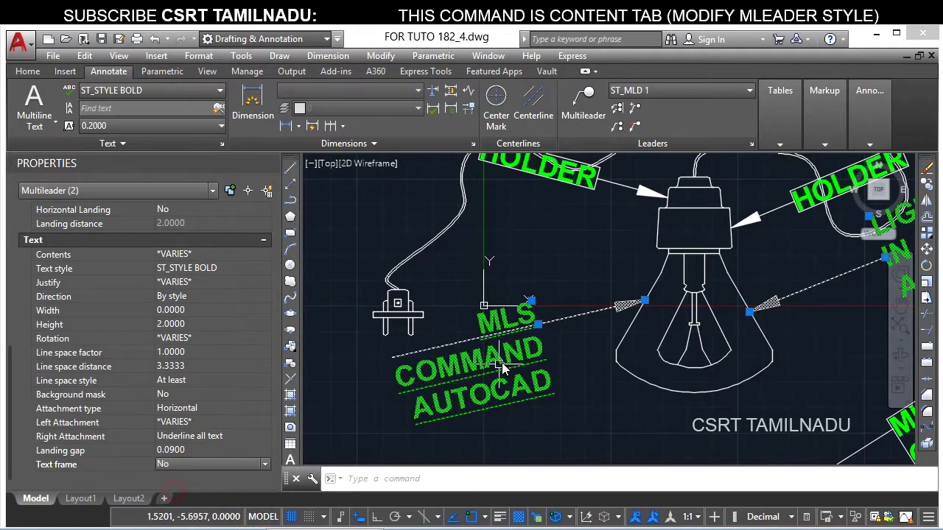
scroll(485, 396, "down", 3)
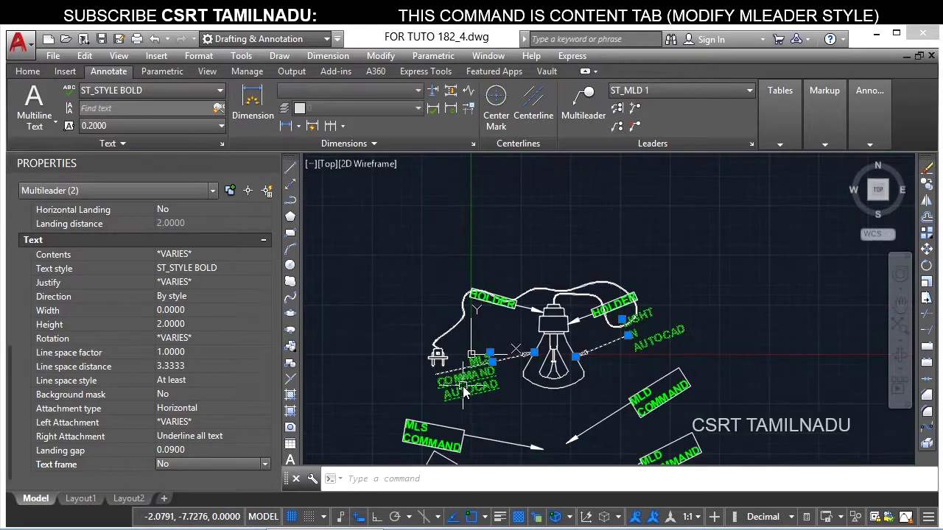
scroll(479, 387, "up", 2)
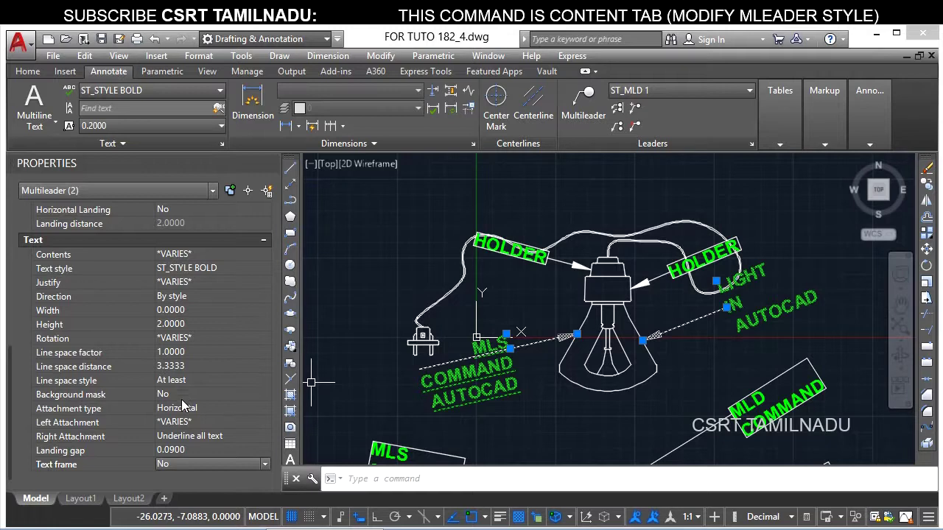
left_click(188, 421)
left_click(189, 421)
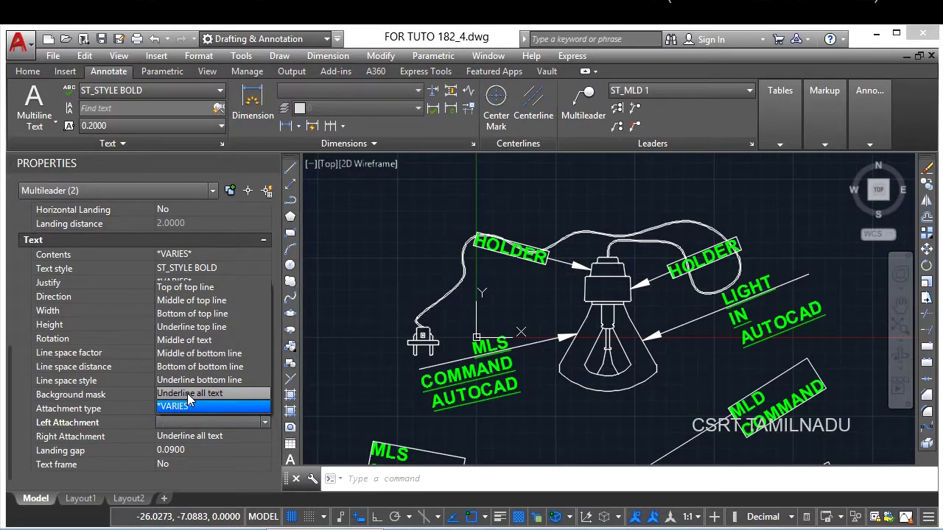
left_click(187, 394)
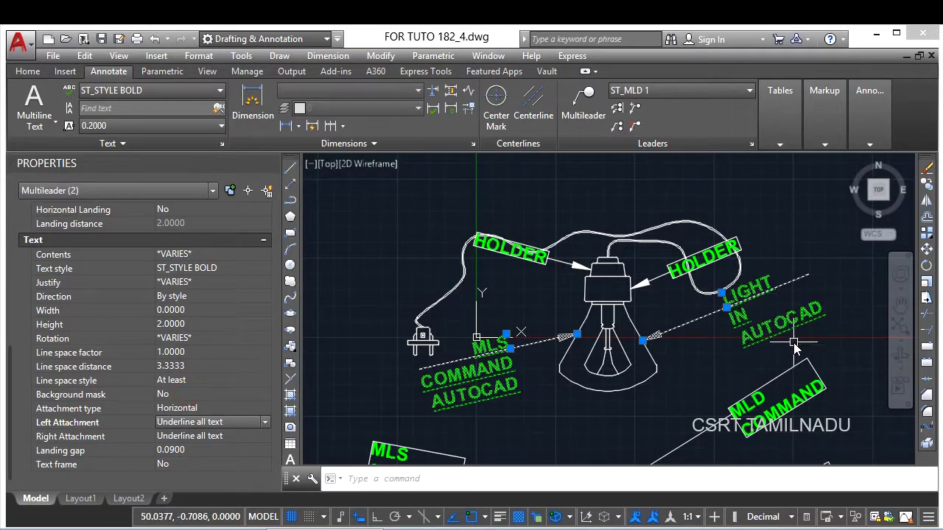
Step: Clear the selection, reframe the light bulb, and open the Multileader Style Manager
key("Escape")
scroll(615, 372, "up", 2)
scroll(562, 182, "down", 3)
middle_click_drag(515, 213, 562, 269)
type("s")
key("Return")
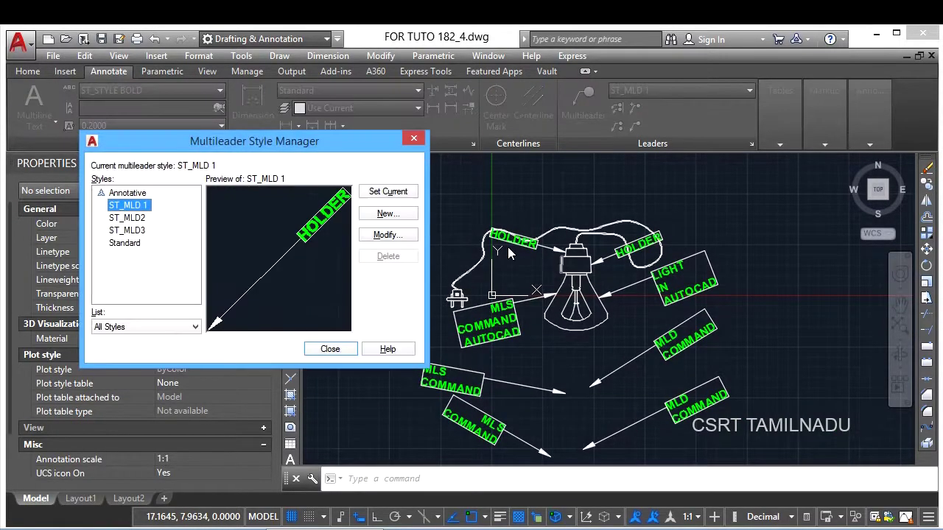
Step: Modify ST_MLD 1: turn off Frame text, turn on Automatically include landing, then close the manager
left_click(384, 235)
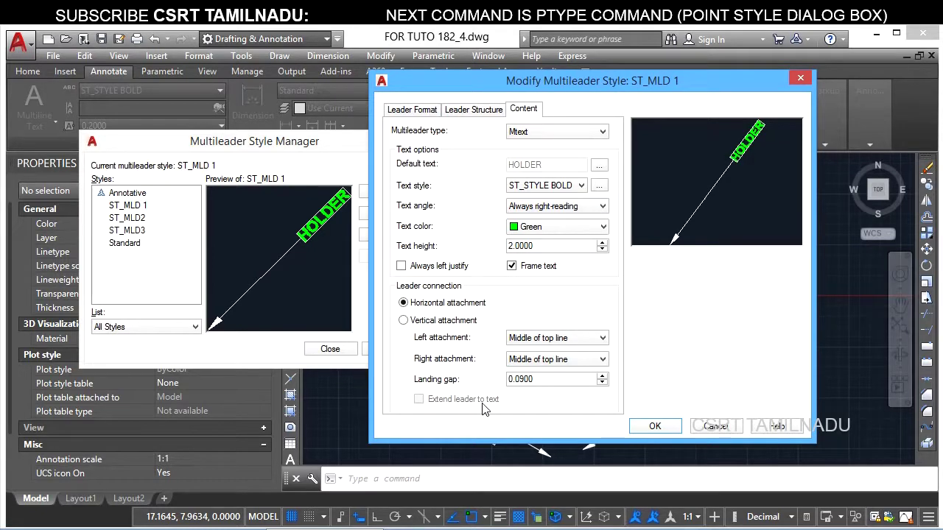
left_click(521, 272)
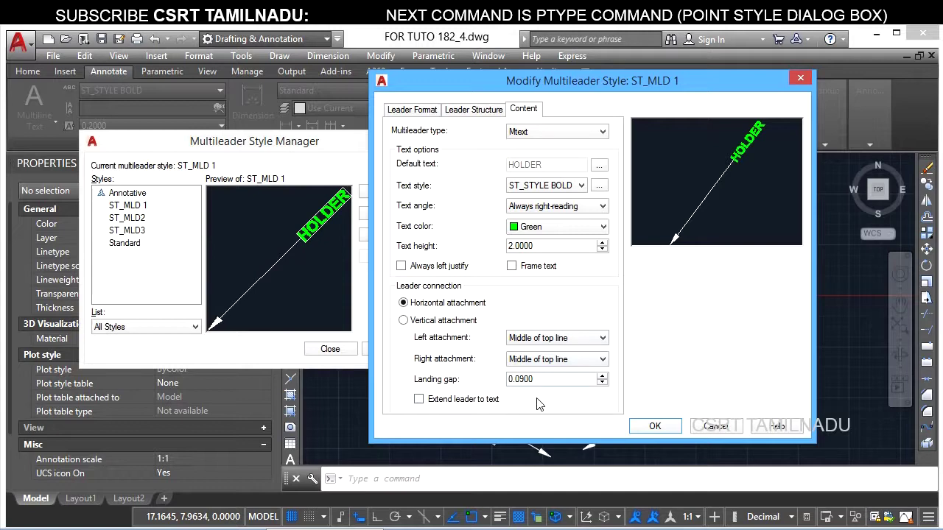
left_click(471, 109)
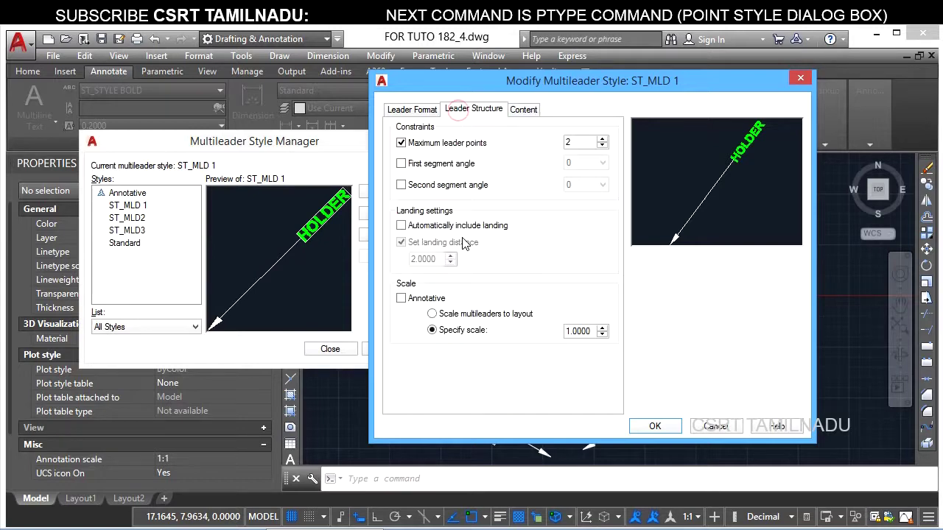
left_click(400, 226)
left_click(655, 425)
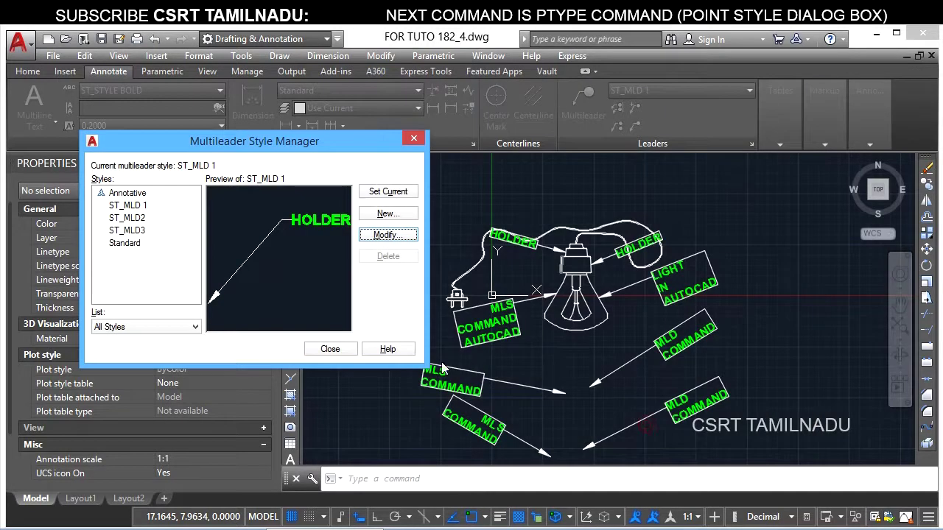
left_click(330, 349)
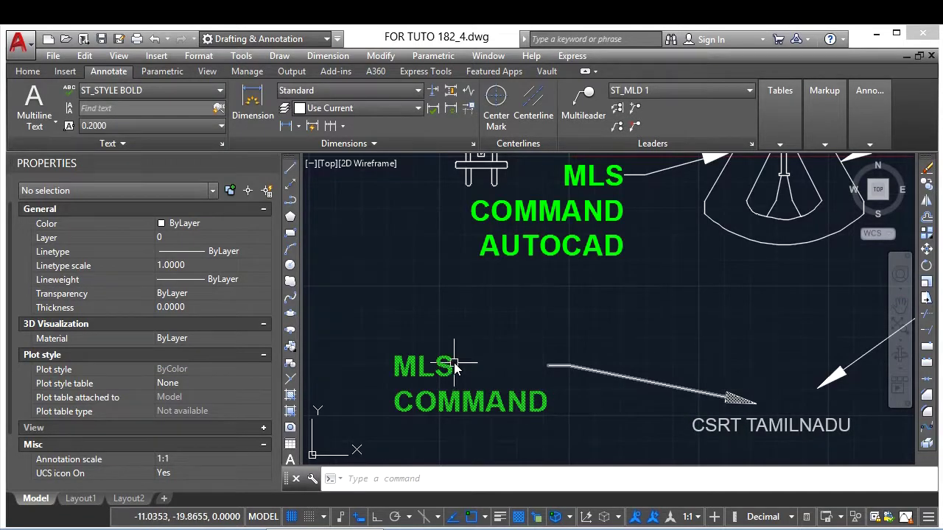
Step: Window-select the two-line MLS COMMAND multileader and set its Leader extension to Yes
double_click(565, 365)
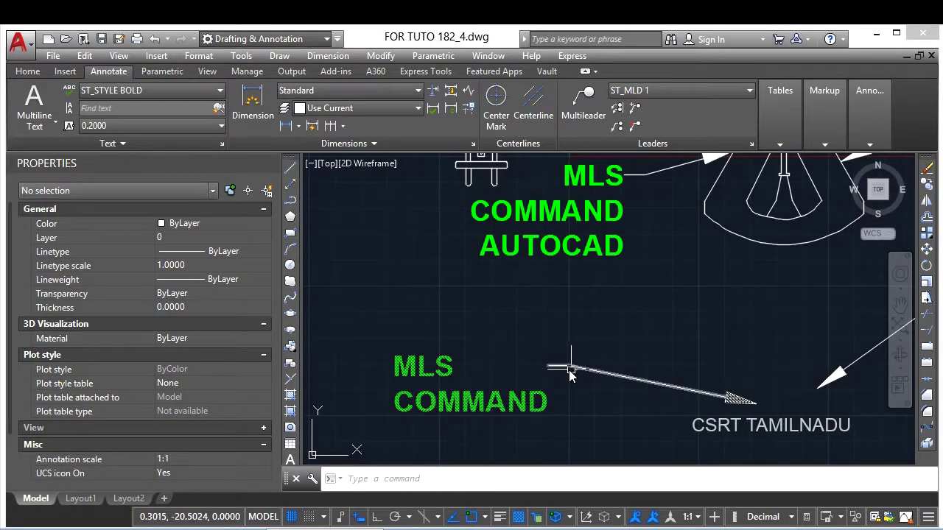
key("Escape")
left_click(597, 397)
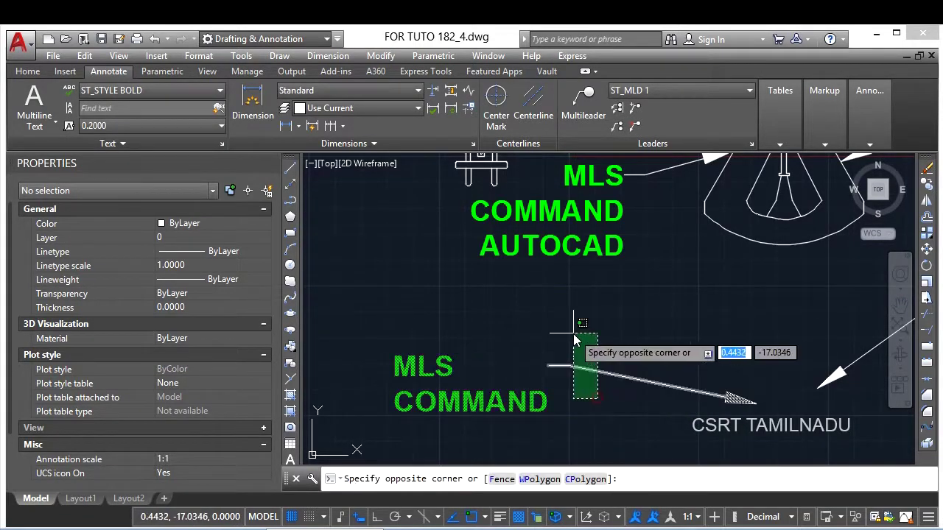
left_click(573, 333)
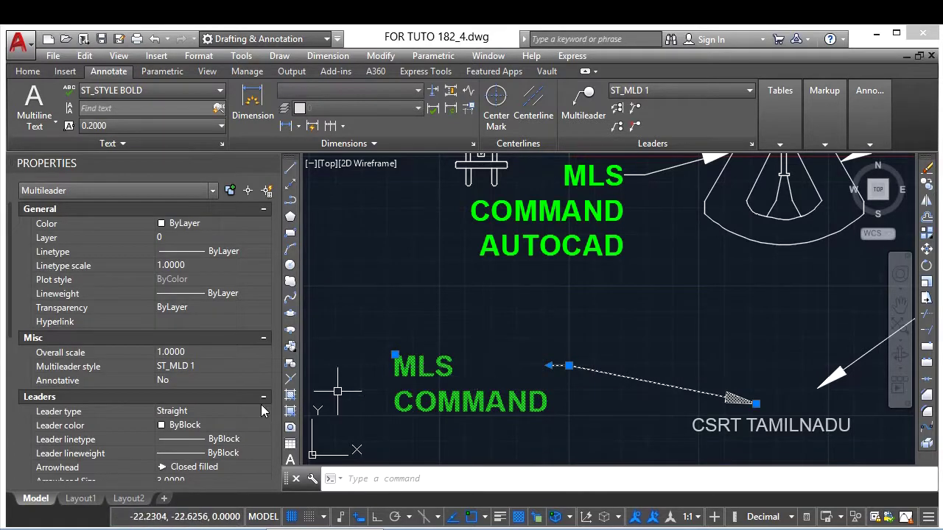
scroll(231, 398, "down", 6)
scroll(237, 390, "down", 1)
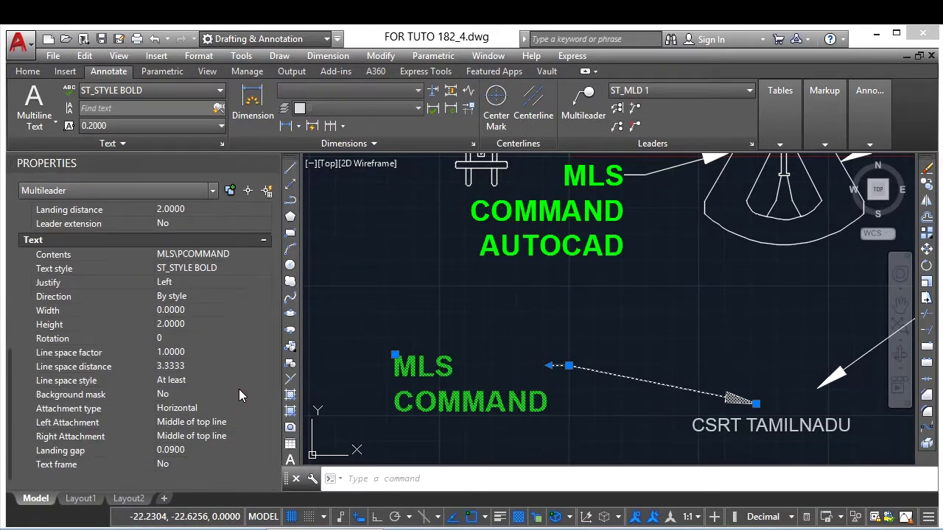
scroll(239, 389, "up", 5)
scroll(204, 287, "down", 3)
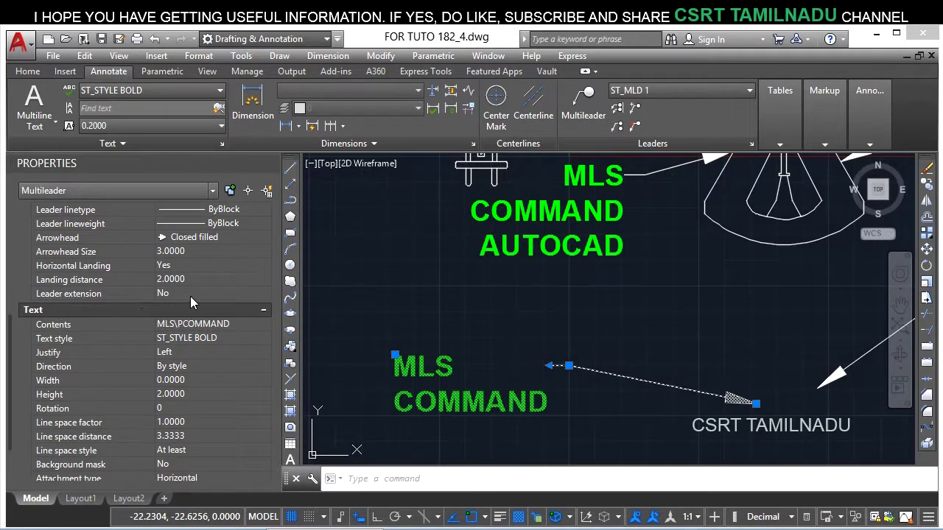
left_click(191, 293)
left_click(185, 308)
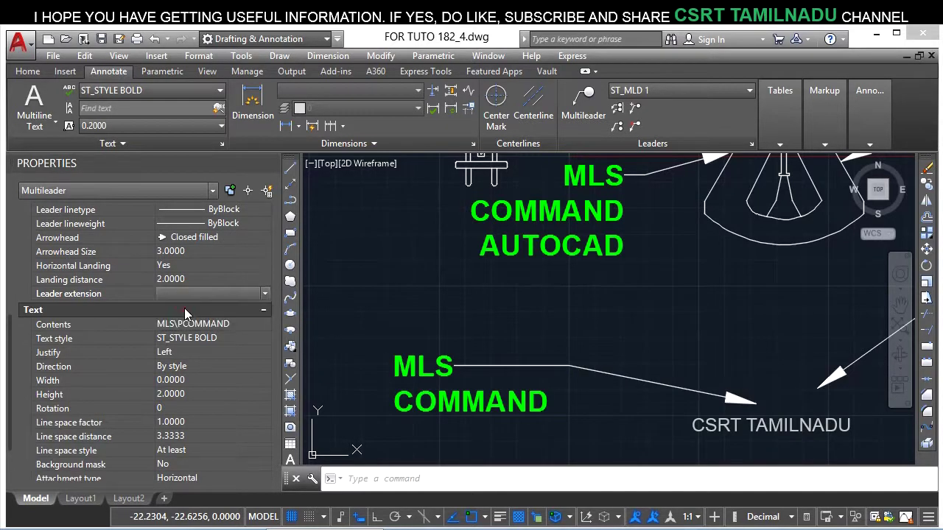
key("Escape")
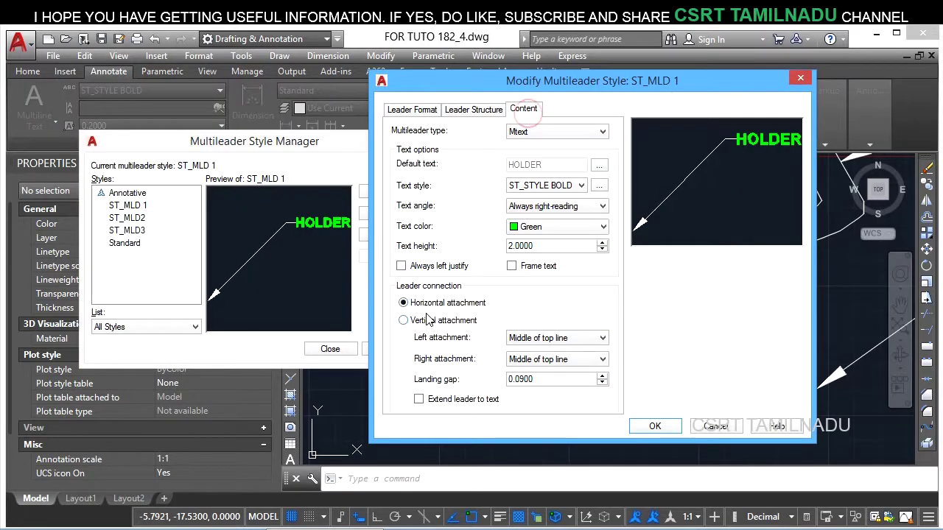
Step: Give ST_MLD 1 Vertical attachment, centred top and bottom, and close the style manager
left_click(403, 321)
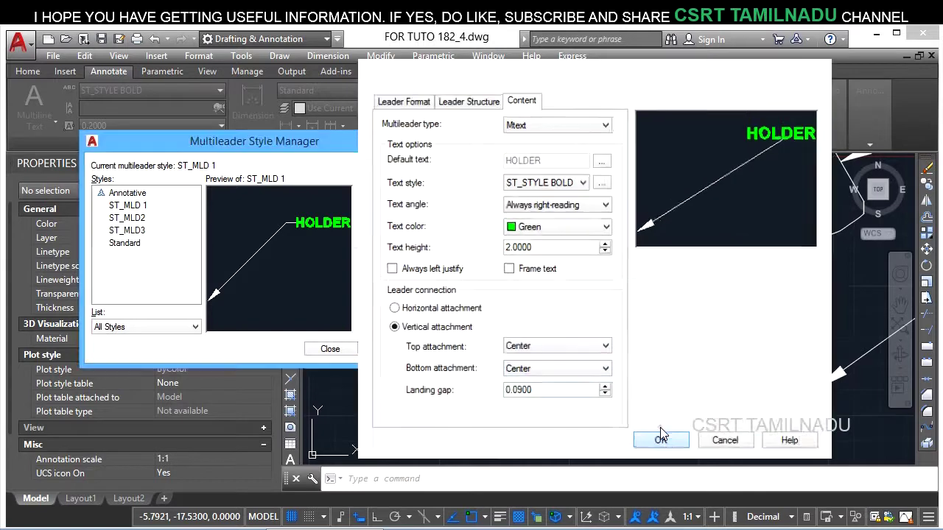
left_click(658, 426)
left_click(331, 348)
Step: Grip-move the lower MLD COMMAND label's text down beneath its arrow
middle_click_drag(615, 407, 545, 364)
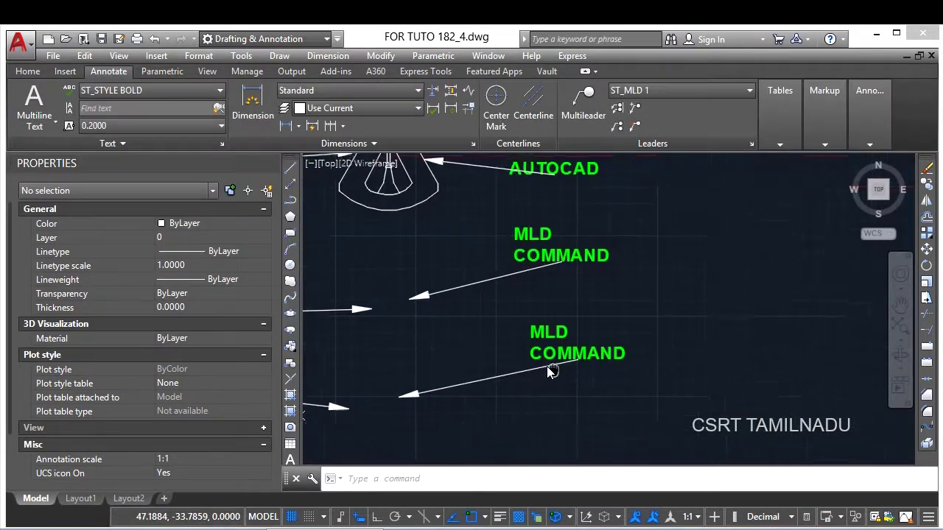
left_click(533, 352)
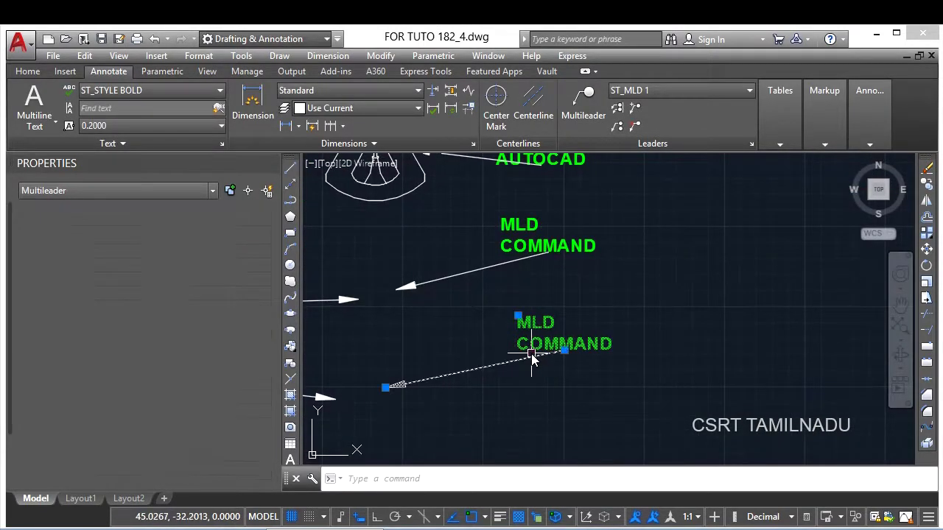
left_click(564, 351)
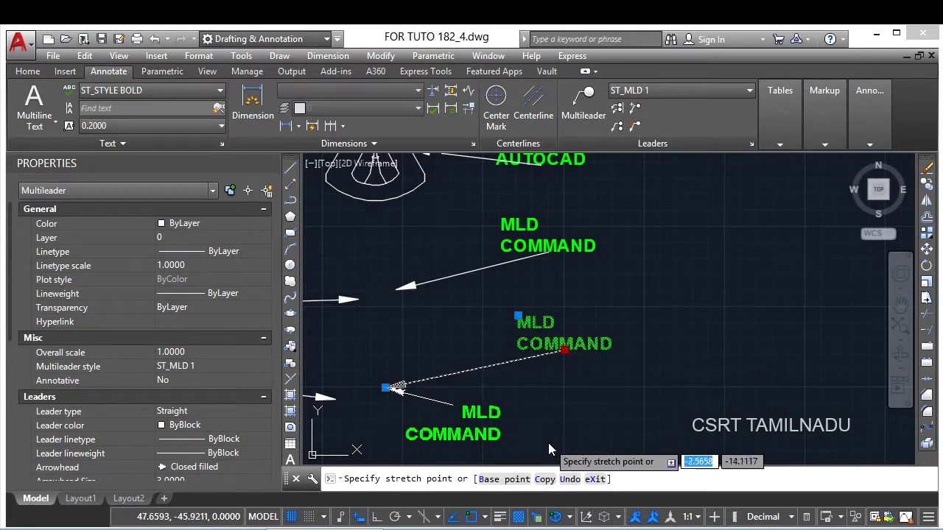
middle_click_drag(538, 433, 567, 351)
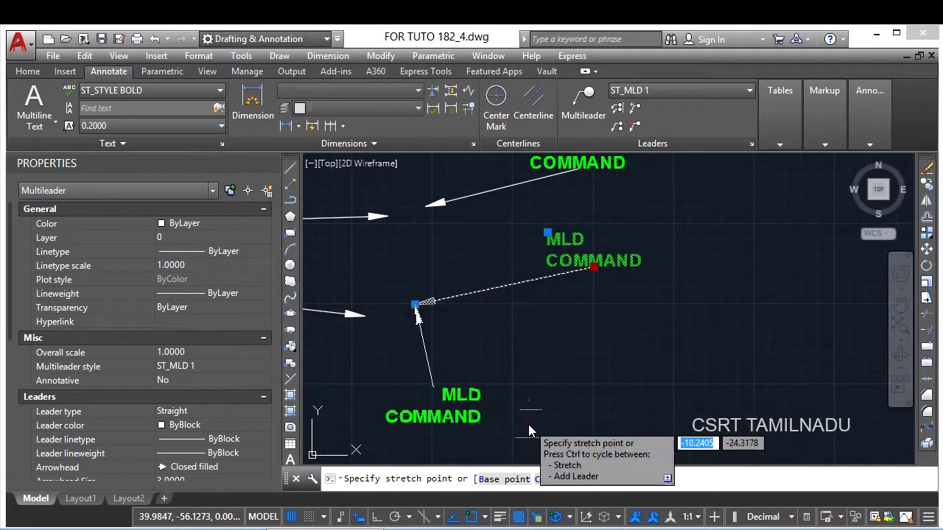
left_click(493, 410)
scroll(520, 393, "up", 2)
scroll(539, 407, "down", 2)
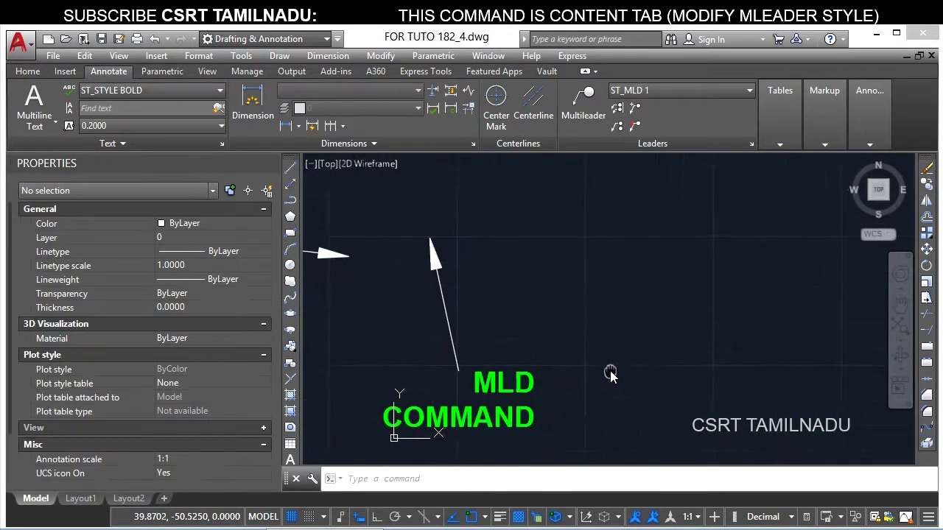
scroll(611, 375, "down", 1)
Step: Set the MLD COMMAND multileader's top attachment to Overline and center
left_click(545, 378)
scroll(217, 397, "down", 5)
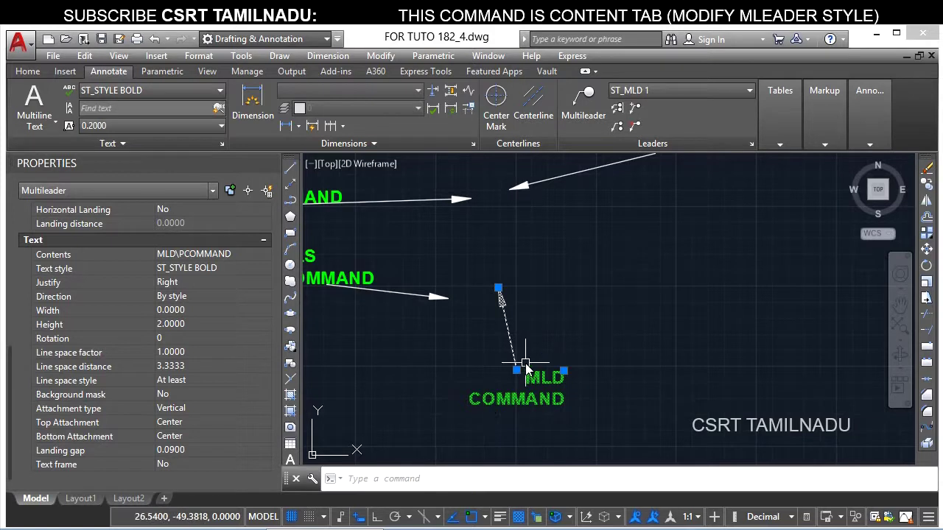
left_click(167, 427)
left_click(185, 446)
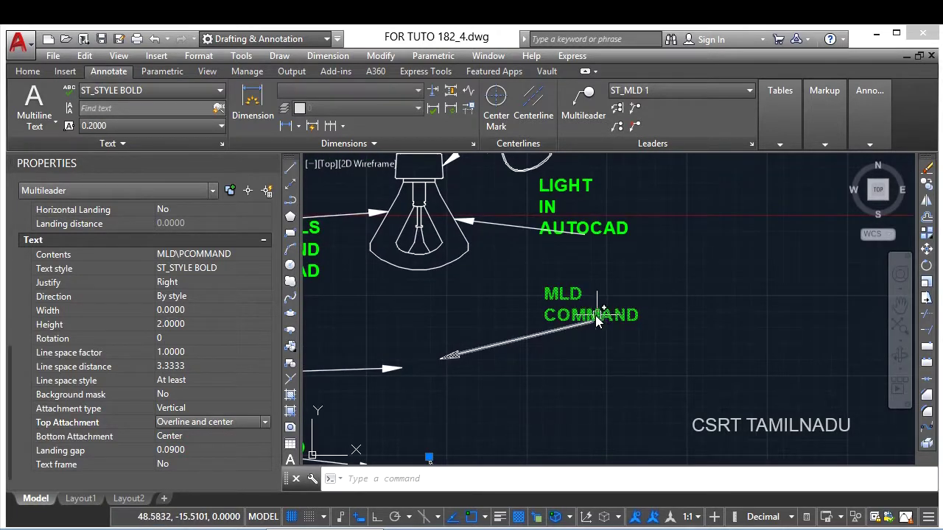
Step: Select both MLD COMMAND multileaders and set their bottom attachment to Underline and center
left_click(595, 315)
middle_click_drag(595, 316, 598, 333)
left_click(595, 351)
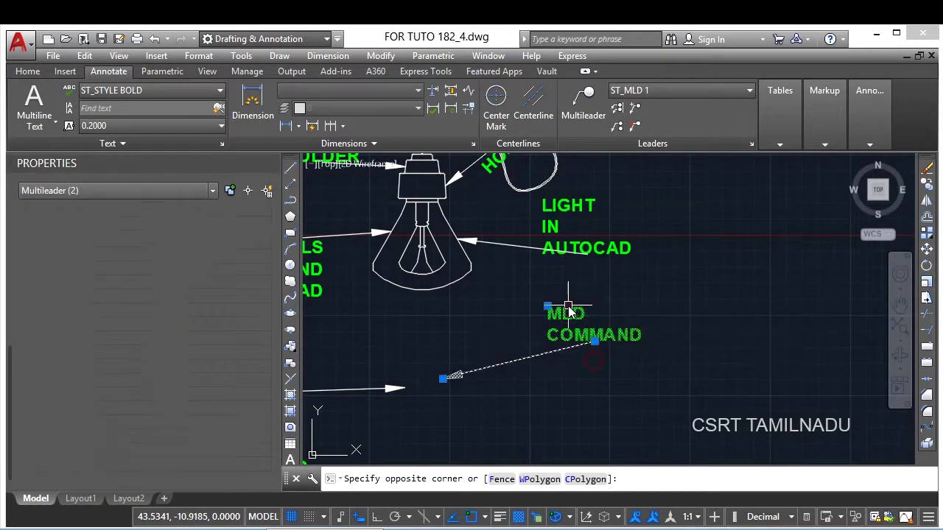
scroll(222, 400, "down", 5)
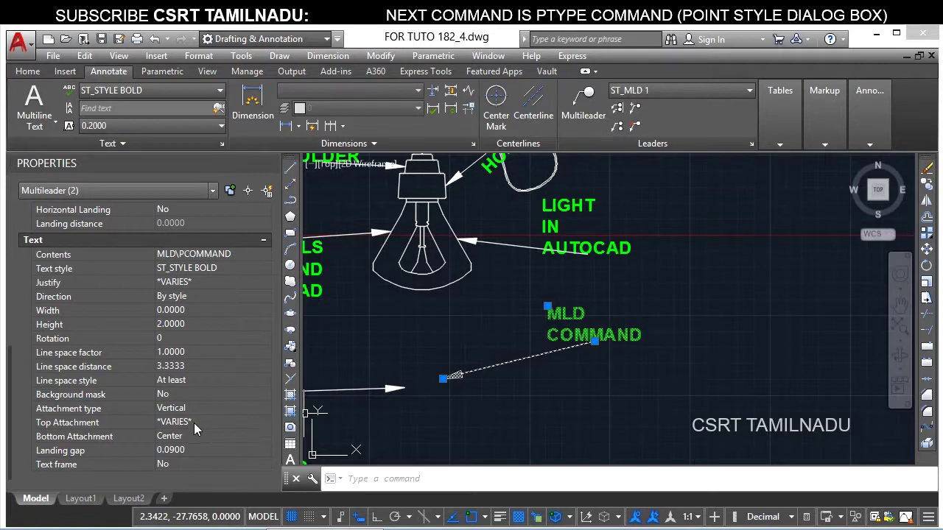
left_click(231, 437)
left_click(231, 437)
left_click(208, 459)
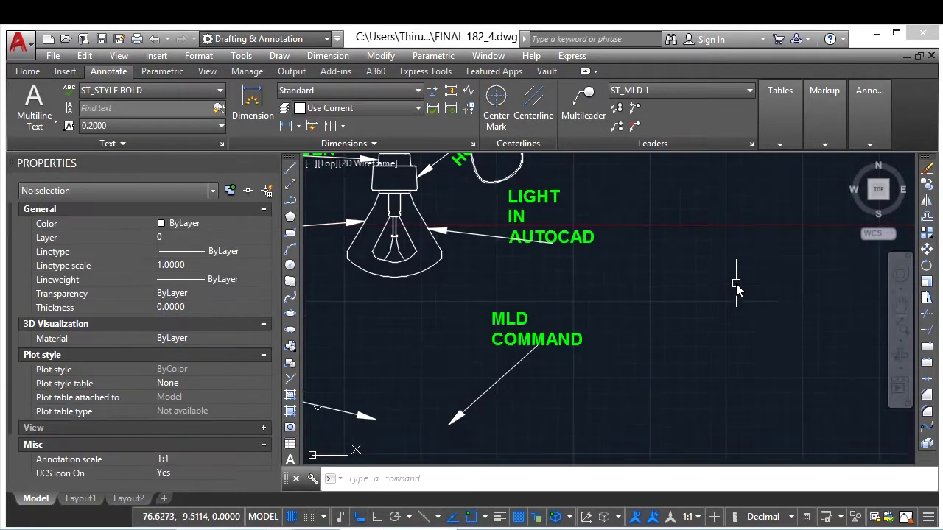
left_click(737, 283)
left_click(701, 356)
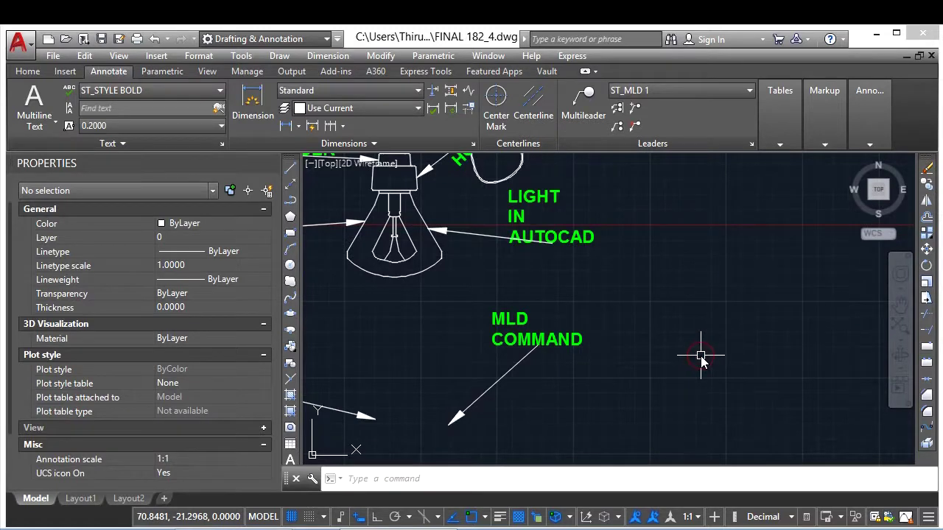
Step: Reopen ST_MLD 1, keep its Center attachments and 0.0900 landing gap, and close the manager
type("ML")
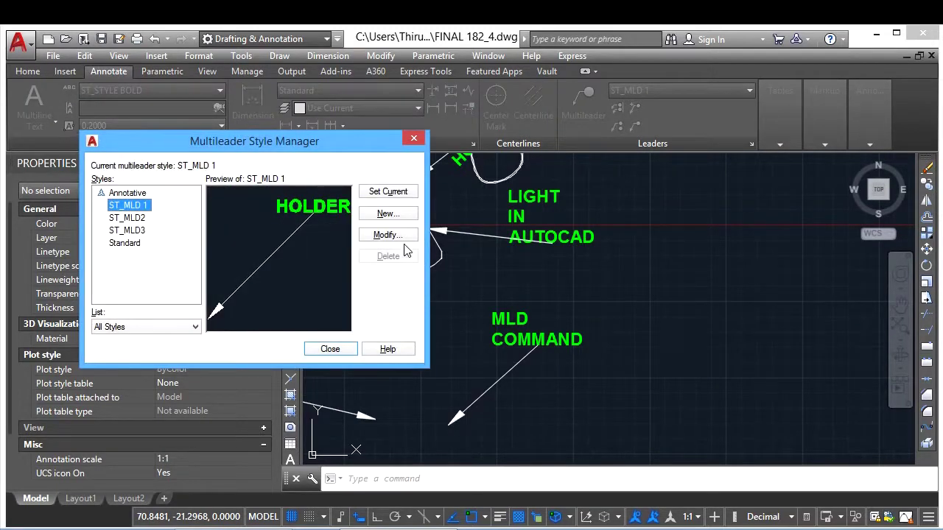
left_click(396, 235)
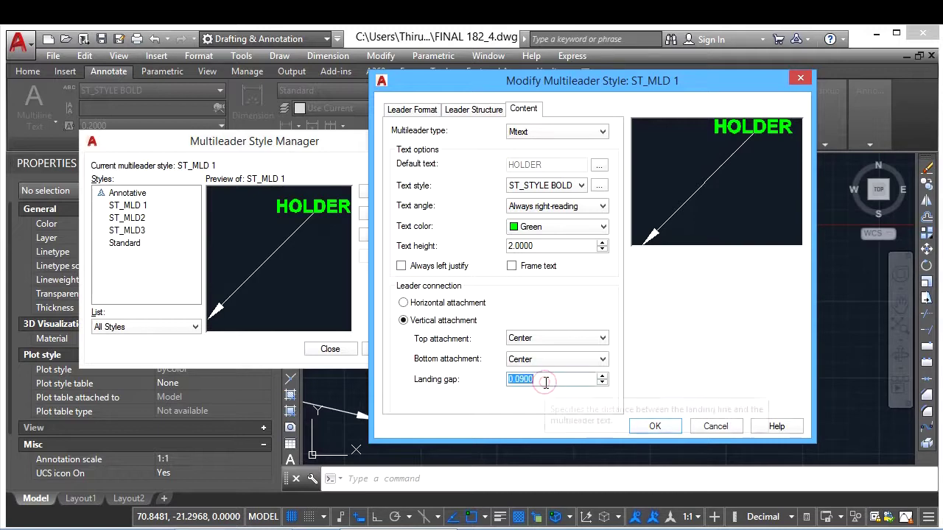
type("1")
left_click(655, 425)
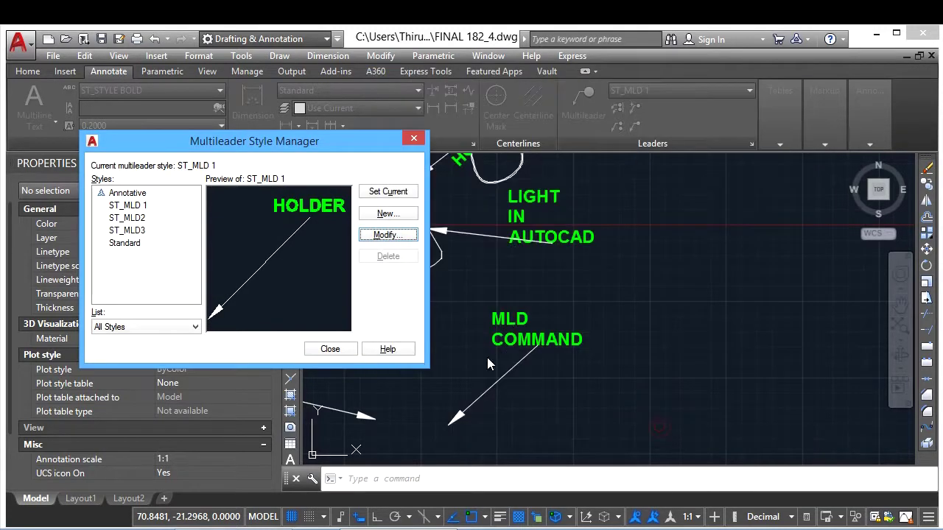
left_click(352, 355)
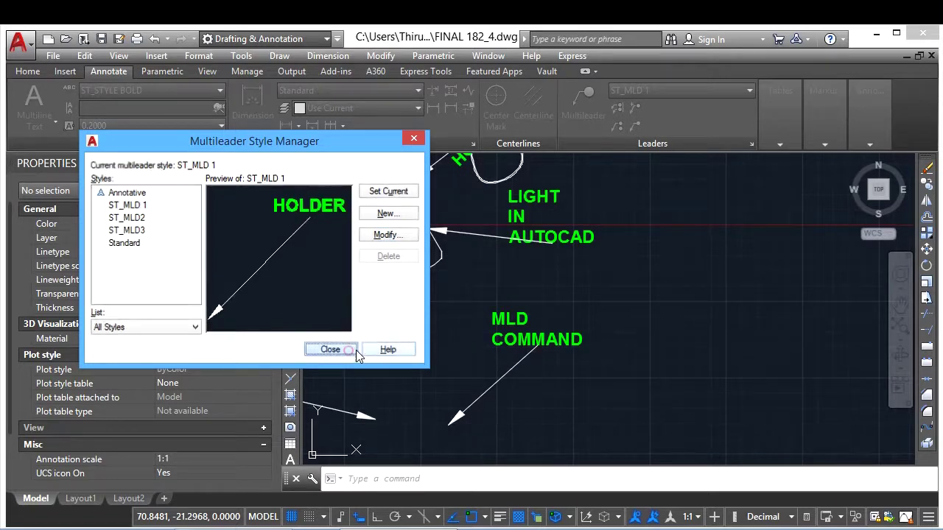
Step: Set the MLD COMMAND multileader's landing gap to 2.0000
left_click(532, 372)
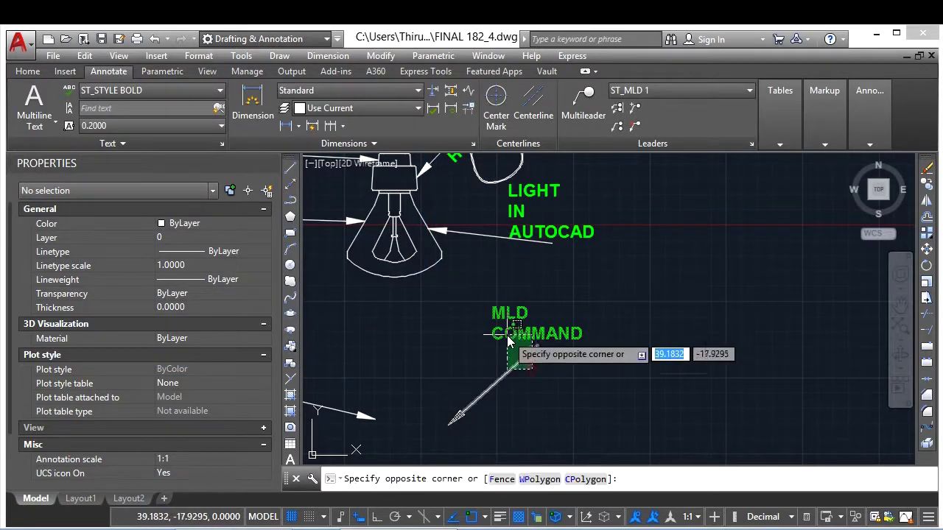
left_click(442, 402)
scroll(230, 400, "down", 5)
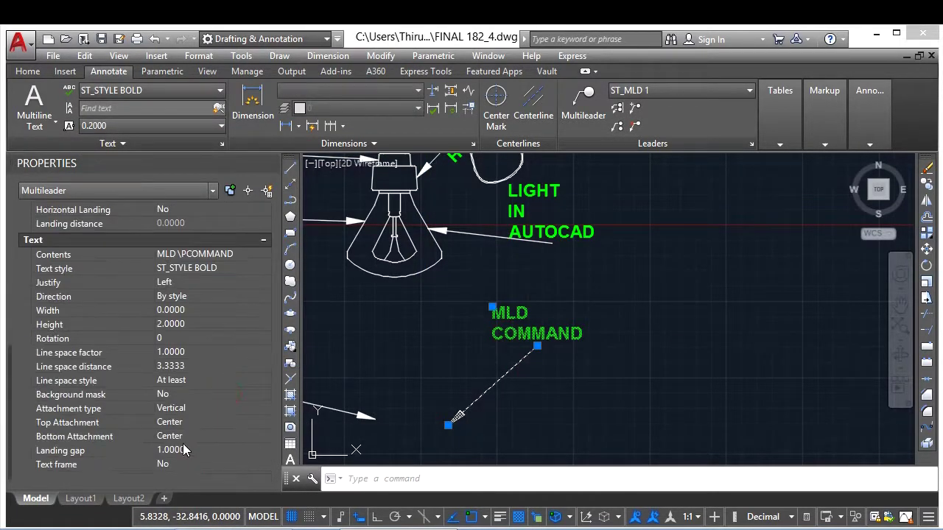
left_click(187, 450)
type("2")
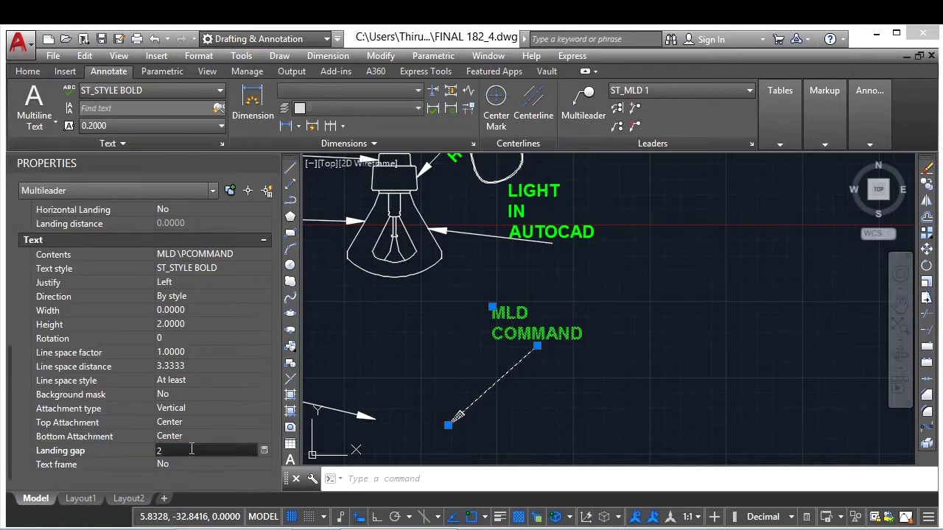
key("Tab")
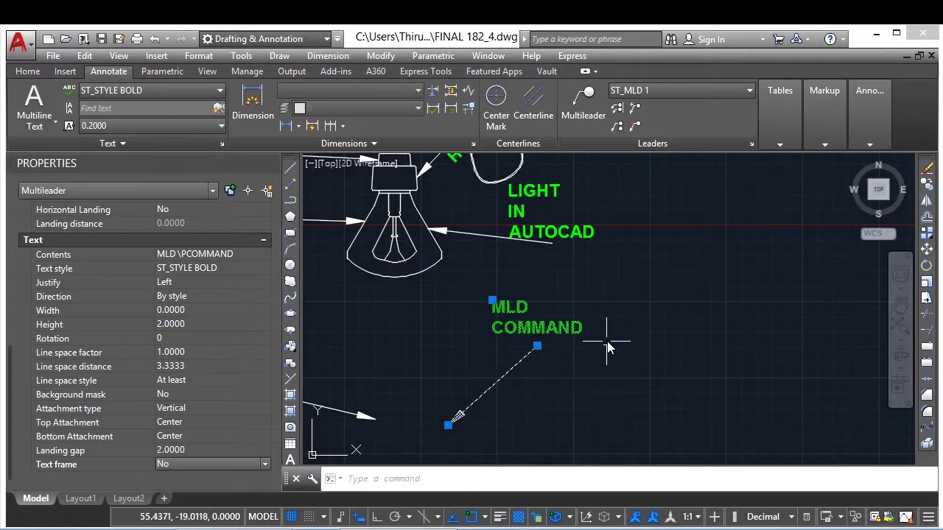
key("Escape")
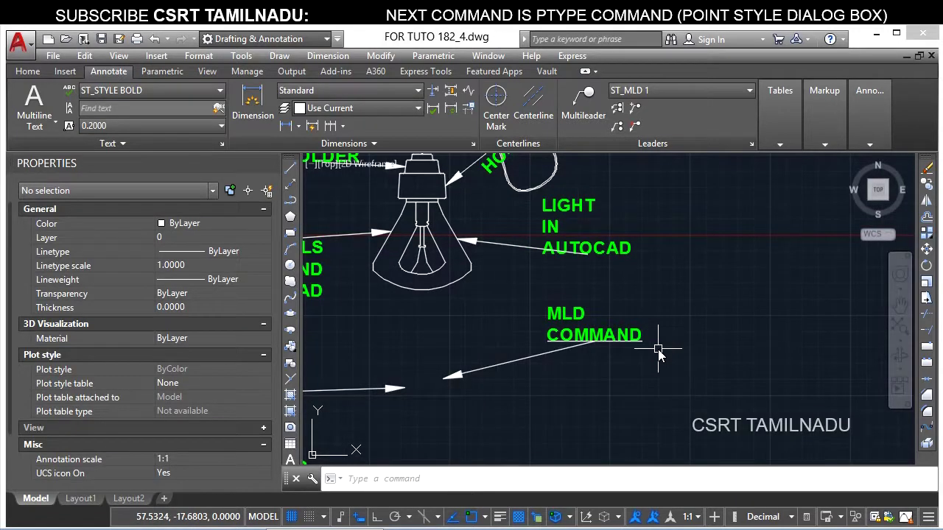
Step: Delete the four test multileaders below the lamp and open the Multileader Style Manager with MLS
scroll(658, 354, "down", 4)
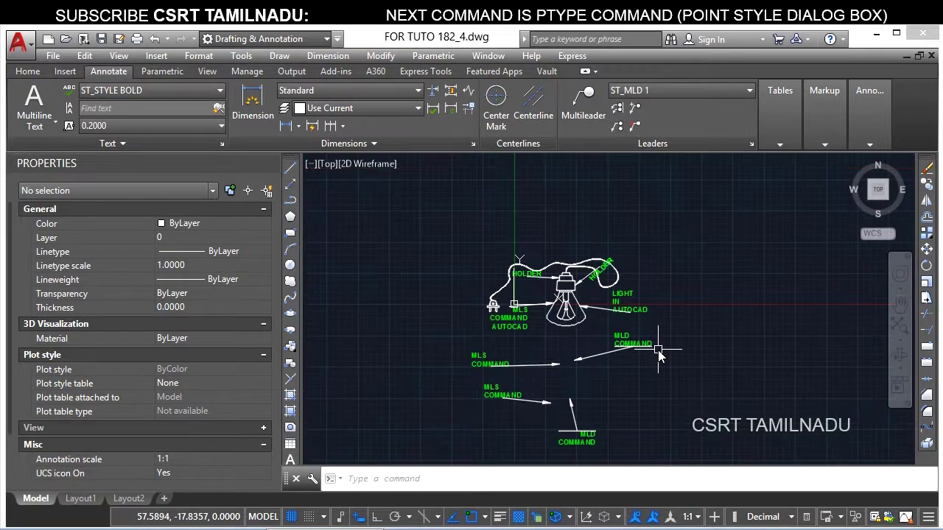
left_click(663, 426)
left_click(500, 352)
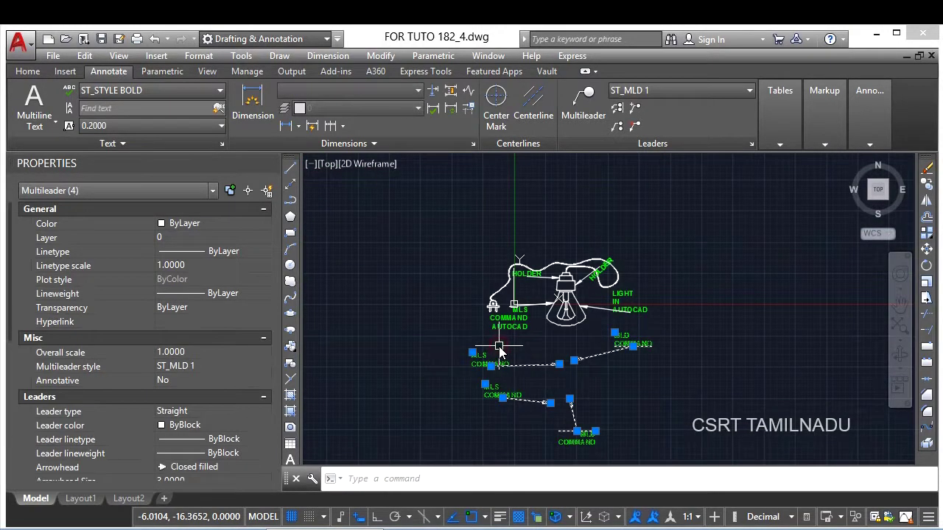
key("Delete")
scroll(579, 296, "up", 5)
scroll(580, 294, "down", 1)
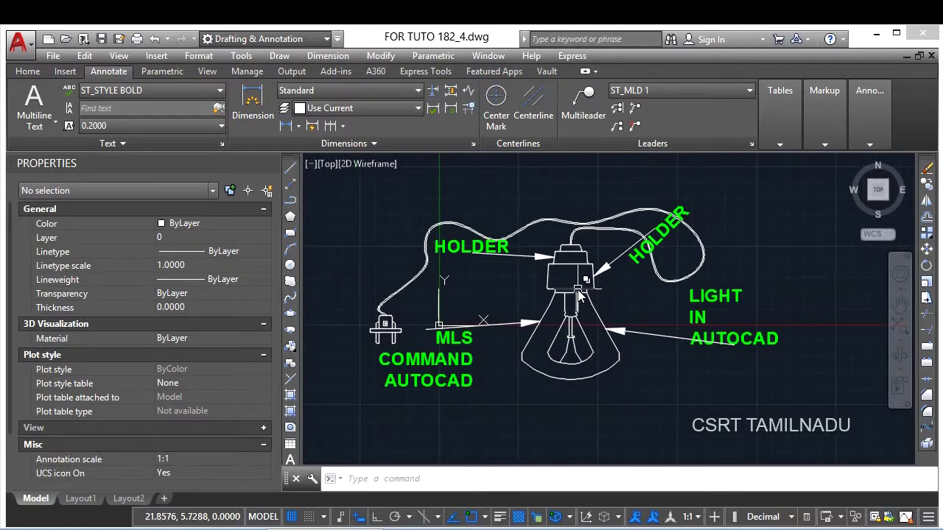
type("MLS")
key("Return")
Step: Change ST_MLD3's content to Block, using the user block PLUG as source
left_click(137, 232)
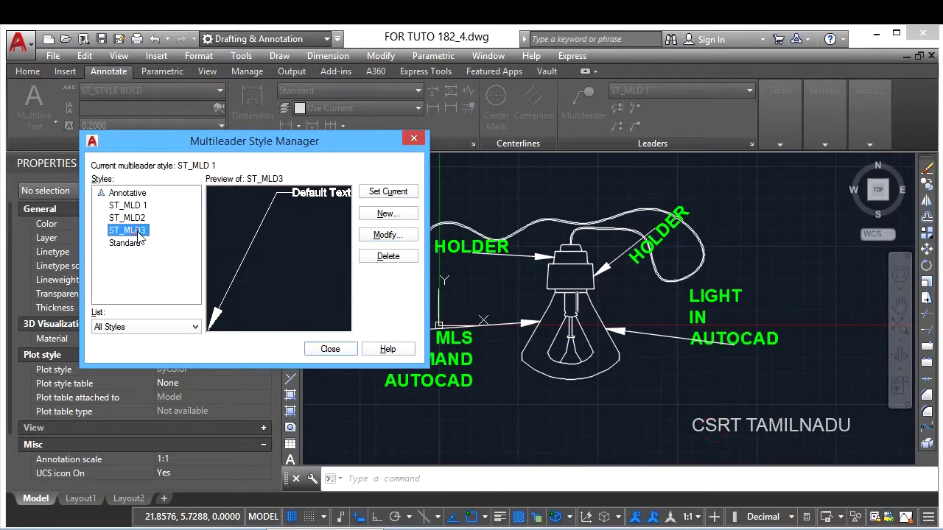
left_click(387, 235)
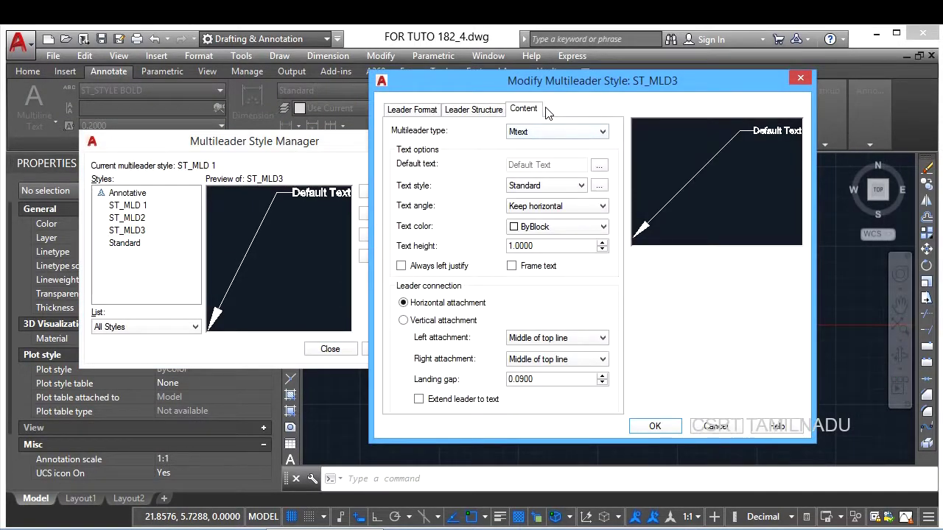
left_click(546, 133)
left_click(530, 152)
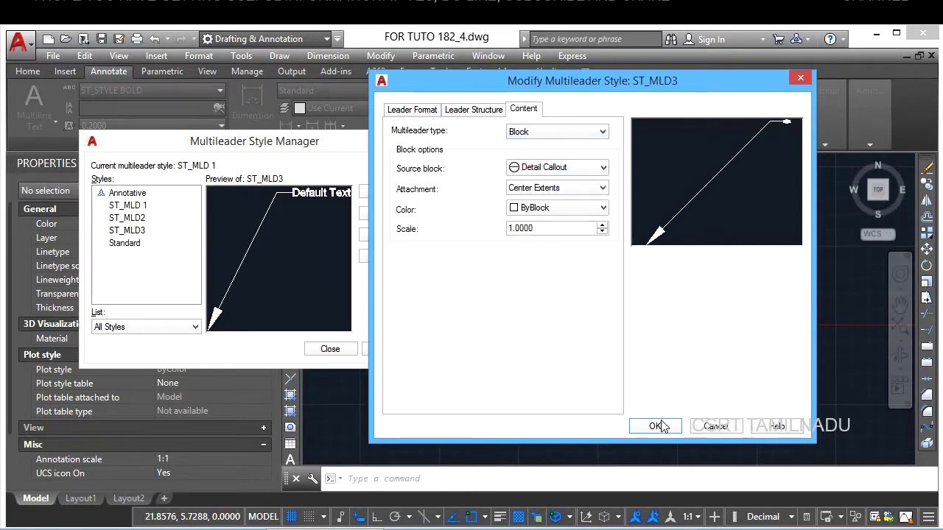
left_click(556, 169)
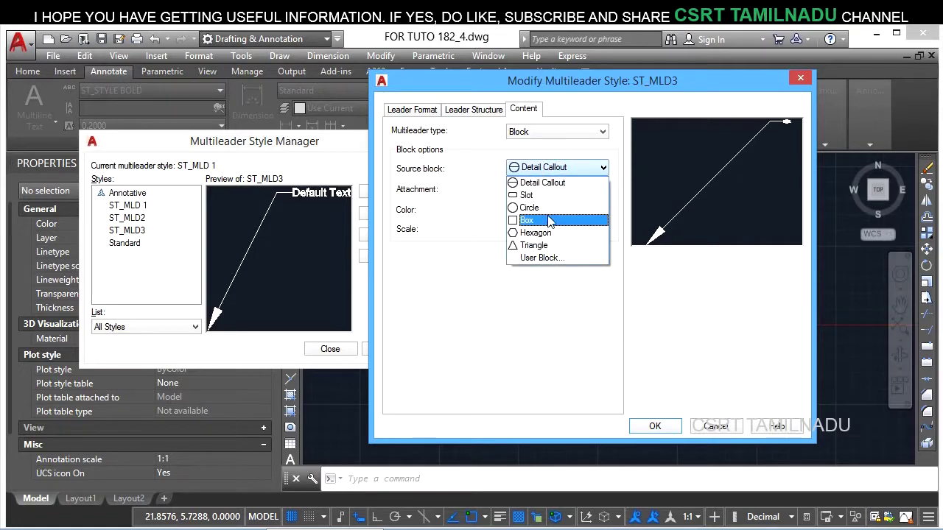
left_click(543, 259)
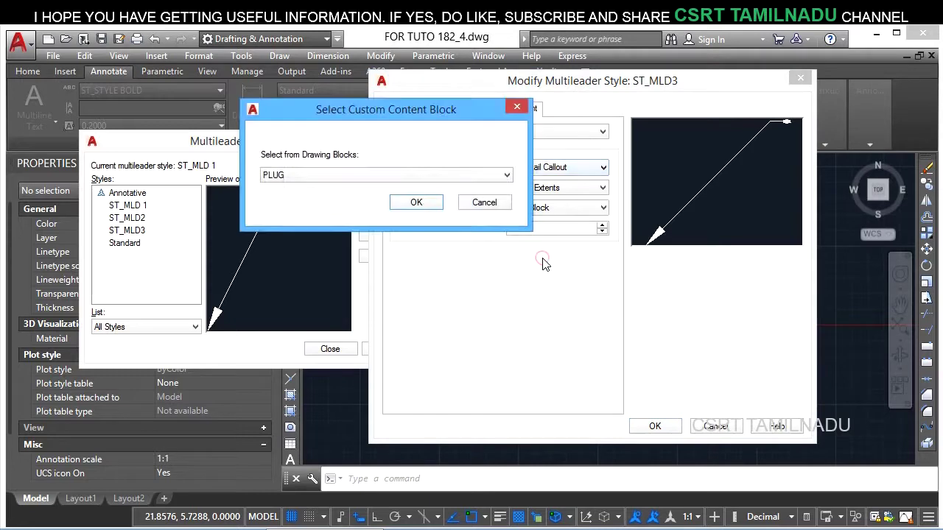
left_click(337, 174)
left_click(336, 180)
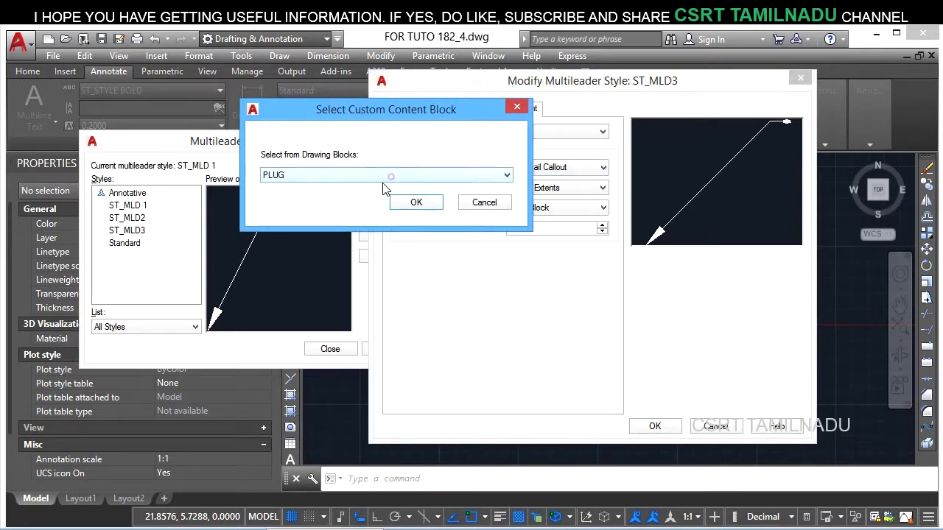
left_click(375, 177)
left_click(364, 185)
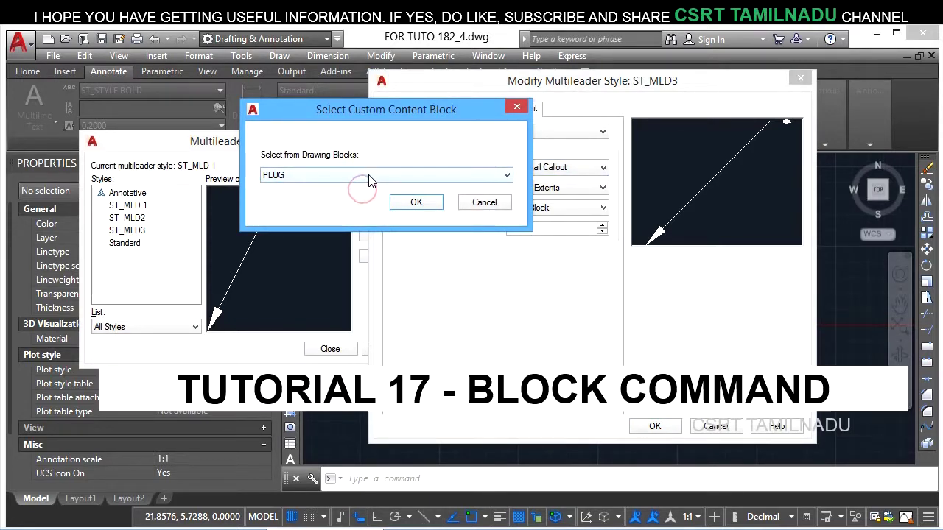
left_click(370, 180)
left_click(362, 186)
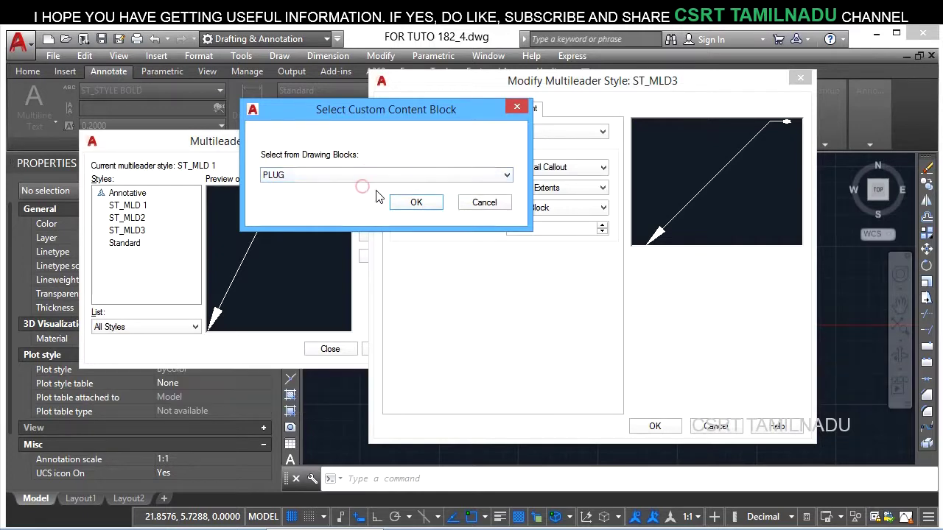
left_click(413, 203)
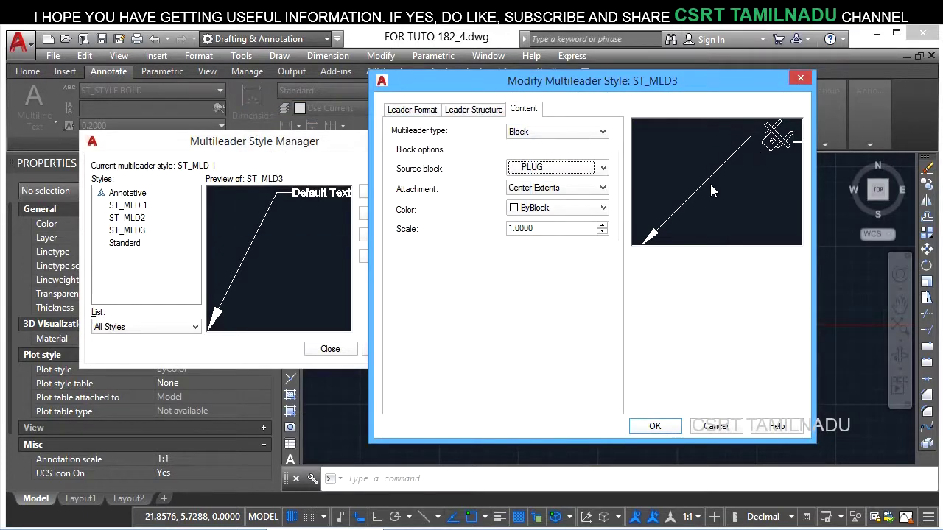
Step: Save ST_MLD3, make it the current style, and close the manager
left_click(655, 426)
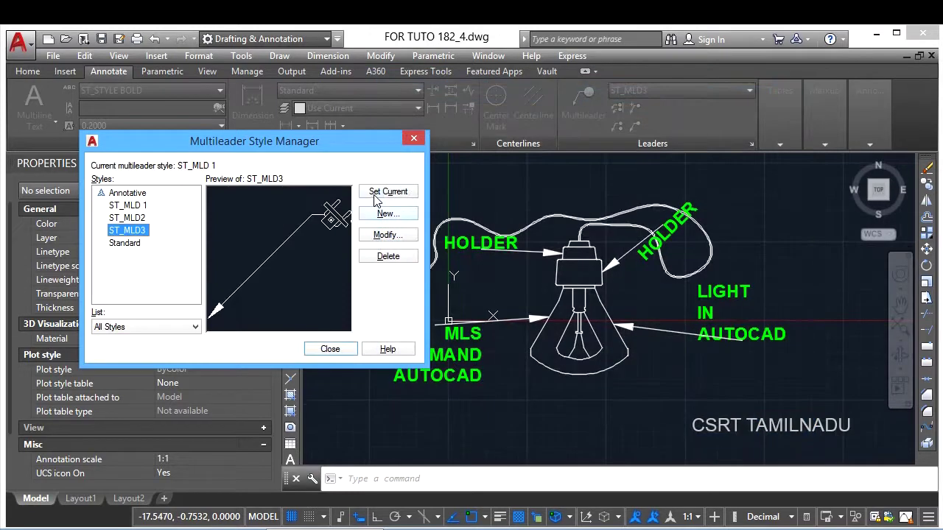
left_click(375, 198)
left_click(339, 353)
Step: Place a first PLUG block multileader below the lamp, its leader pointing down-left
middle_click_drag(505, 434, 505, 316)
type("MLD")
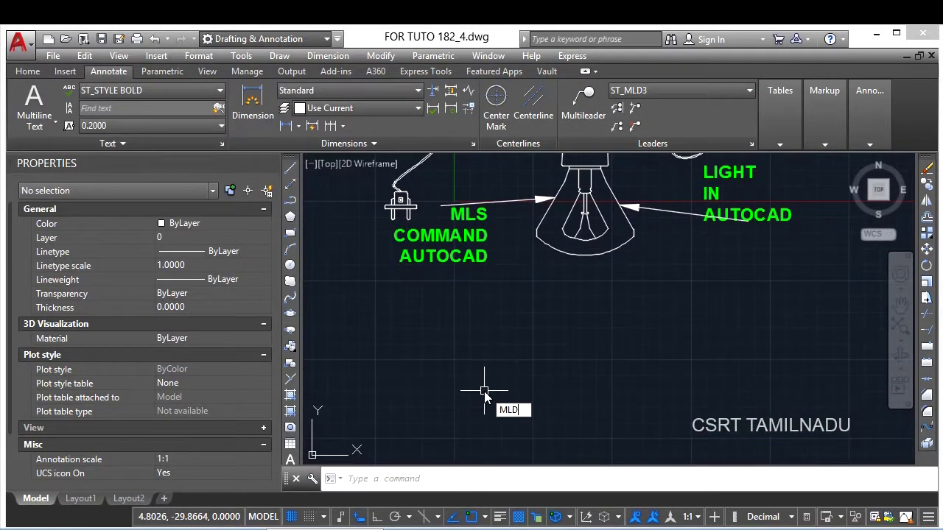
key("Return")
left_click(432, 434)
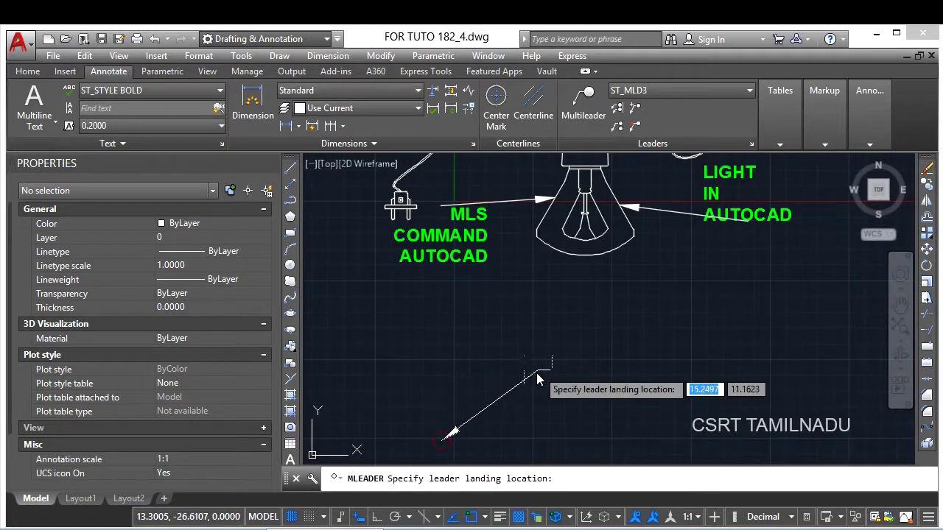
left_click(580, 370)
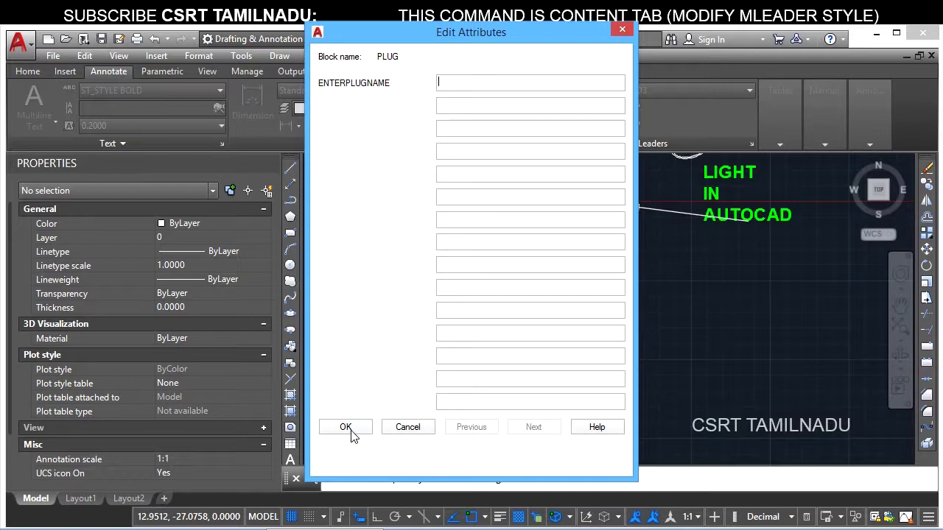
left_click(352, 435)
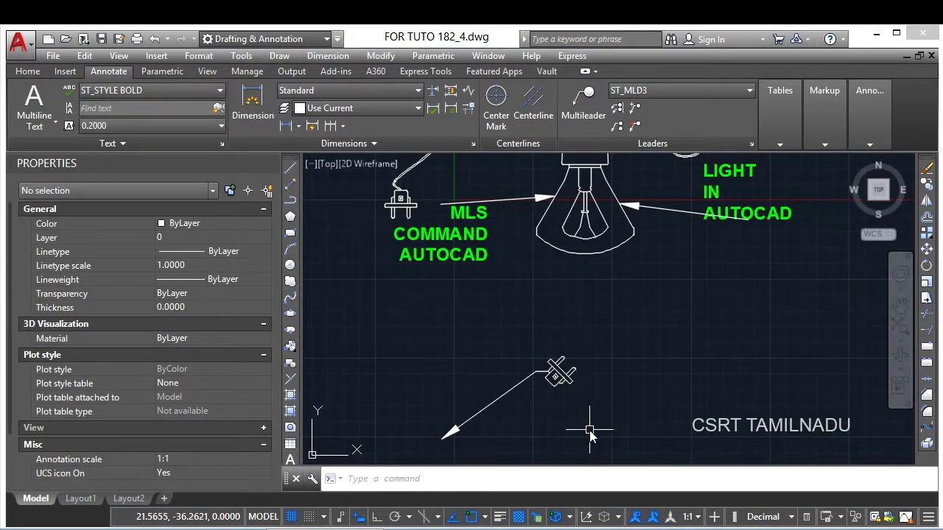
Step: Place a second PLUG block multileader to its right, also pointing down-left
key("Return")
left_click(579, 441)
left_click(671, 380)
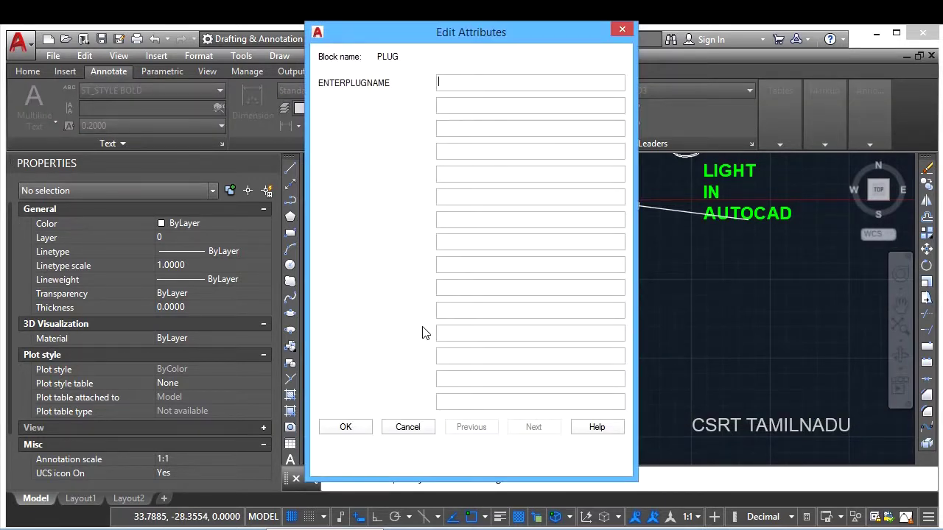
type("A")
left_click(344, 430)
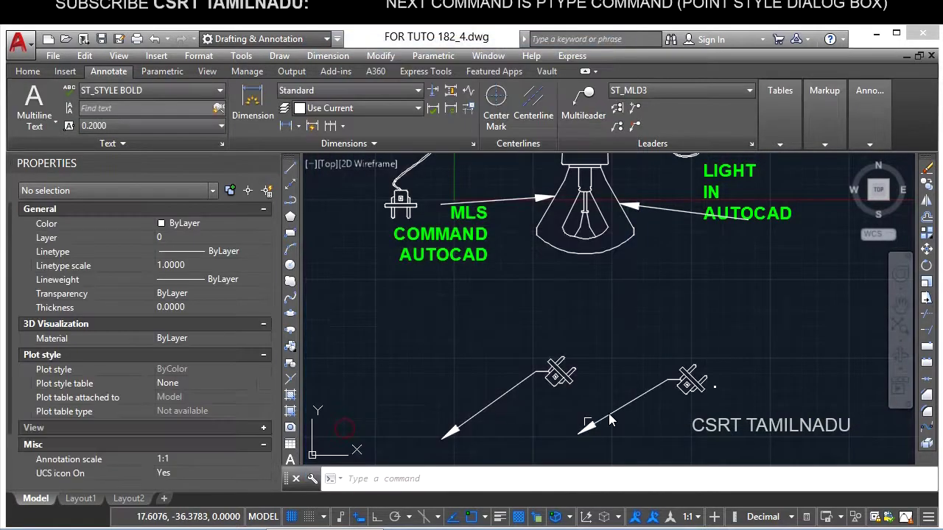
scroll(712, 398, "up", 3)
scroll(712, 402, "up", 3)
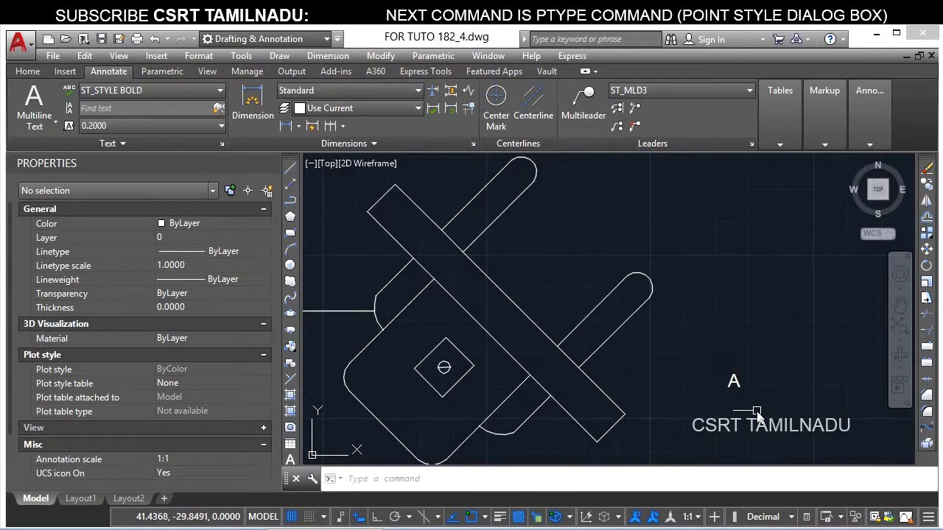
scroll(675, 361, "down", 3)
scroll(675, 361, "down", 2)
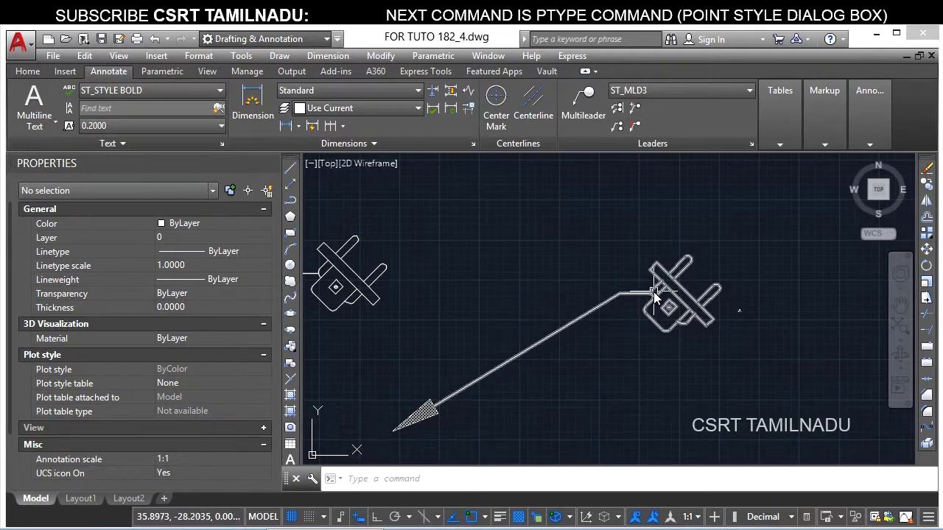
Step: Select the right-hand PLUG multileader and set its block attachment to Insertion point
left_click(609, 329)
left_click(545, 269)
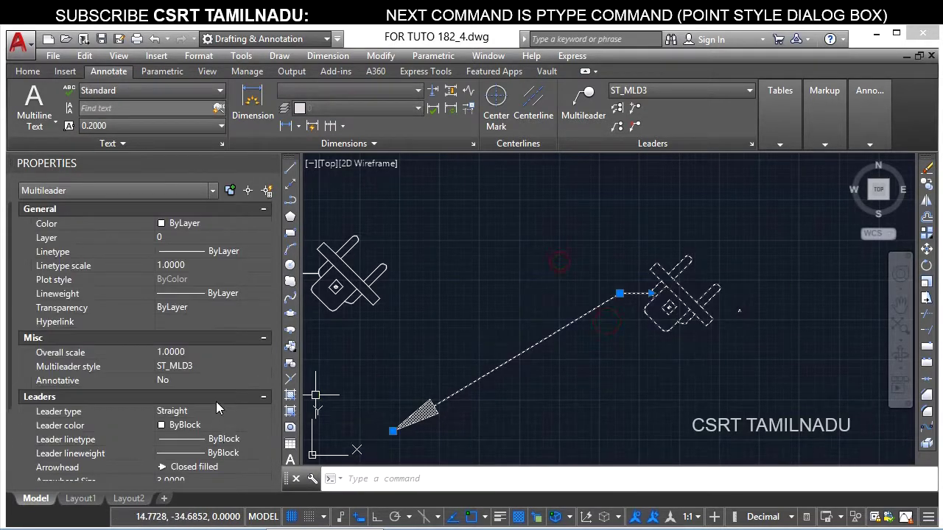
scroll(218, 406, "down", 3)
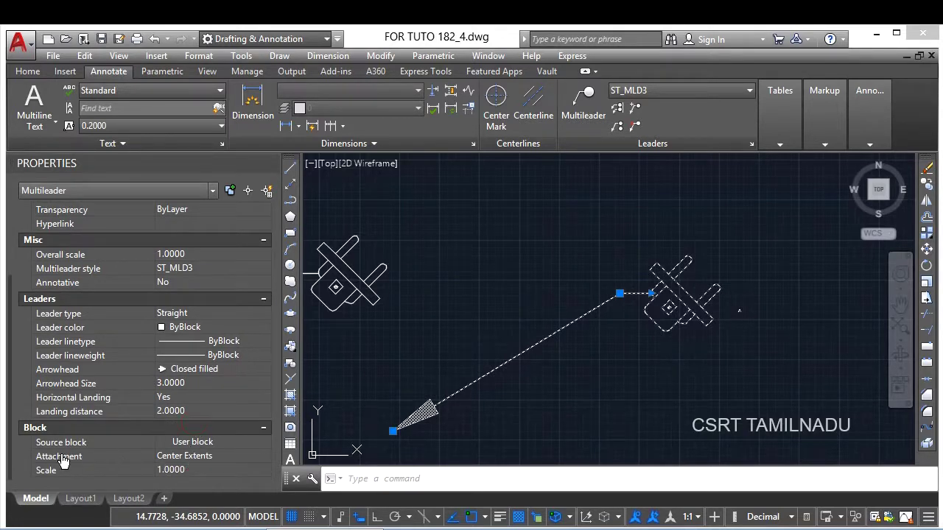
left_click(192, 460)
left_click(191, 456)
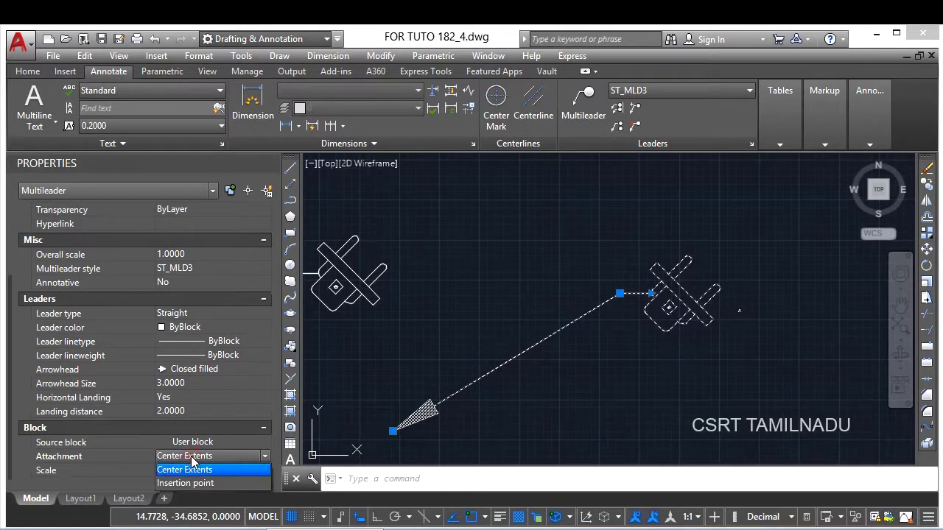
left_click(190, 471)
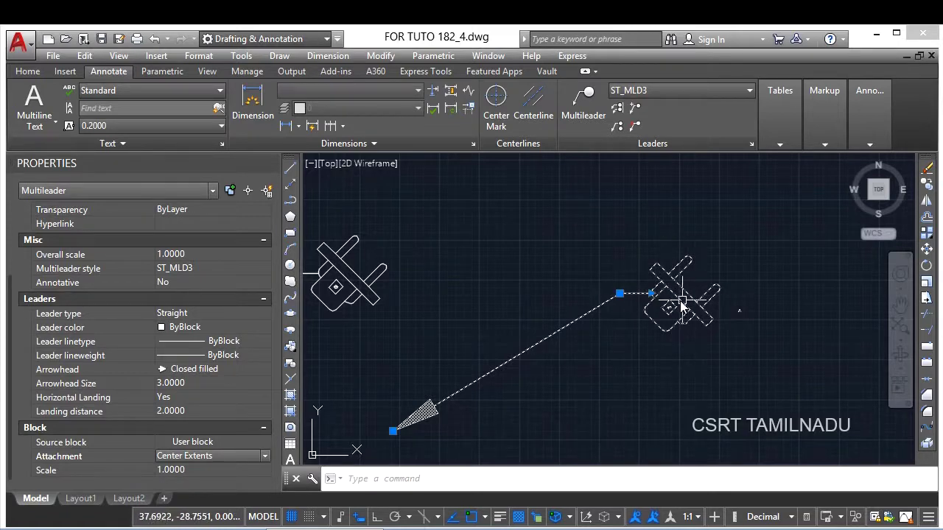
left_click(191, 456)
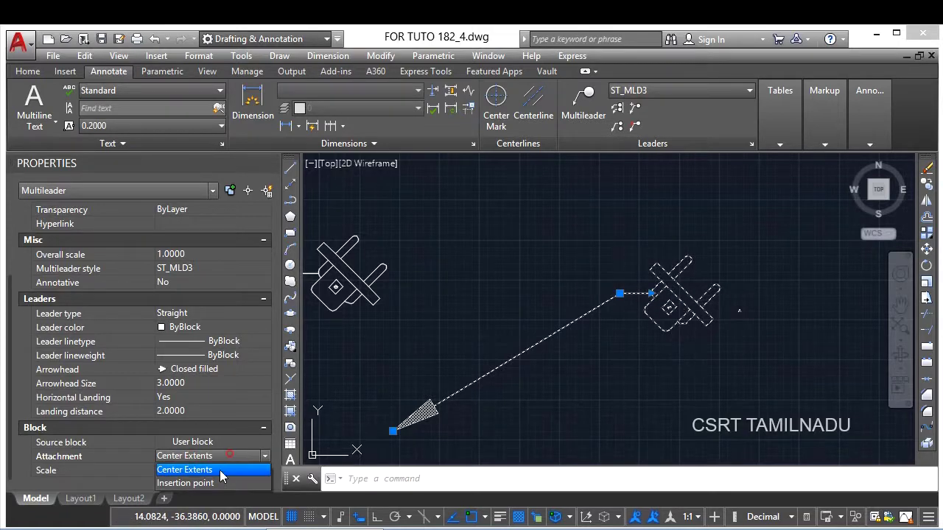
left_click(218, 479)
Step: Set the PLUG multileader's Block Scale to 2
scroll(686, 263, "up", 3)
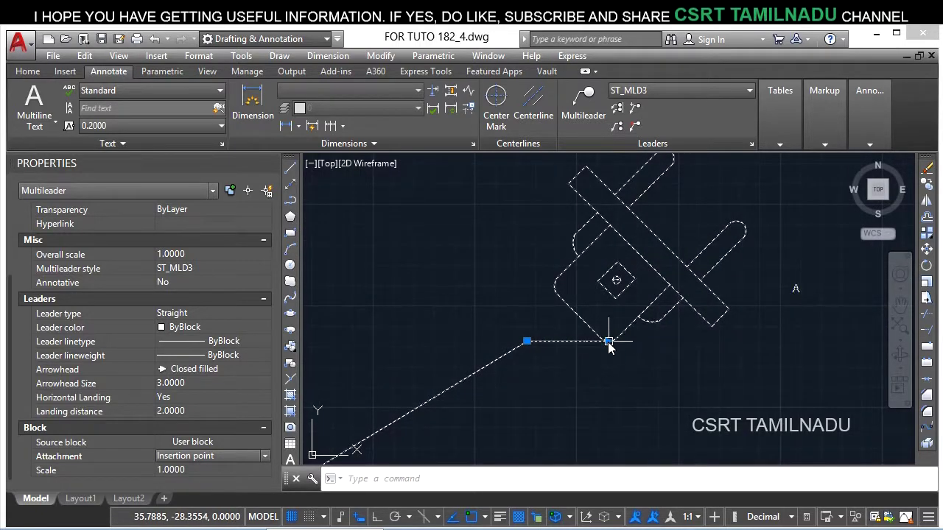
scroll(596, 343, "down", 2)
scroll(596, 346, "up", 2)
scroll(590, 340, "down", 1)
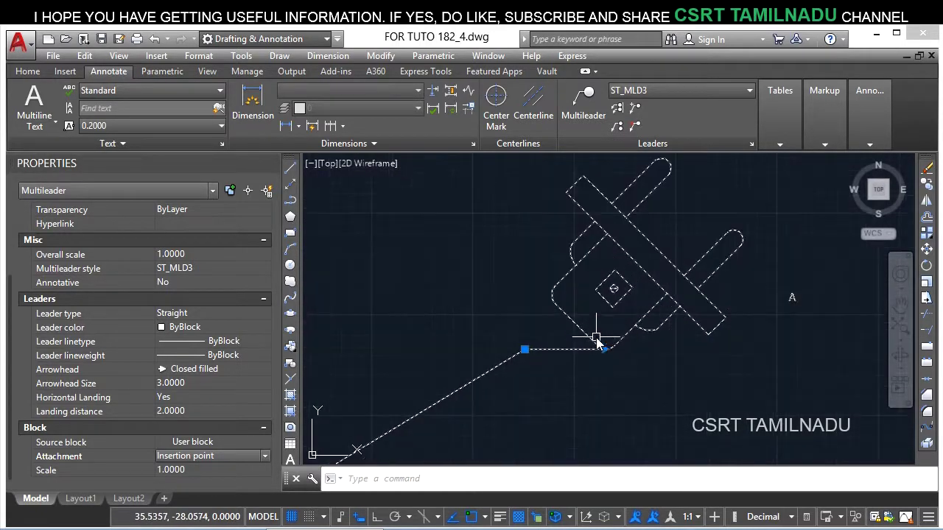
left_click(177, 470)
scroll(579, 347, "down", 3)
scroll(590, 344, "down", 1)
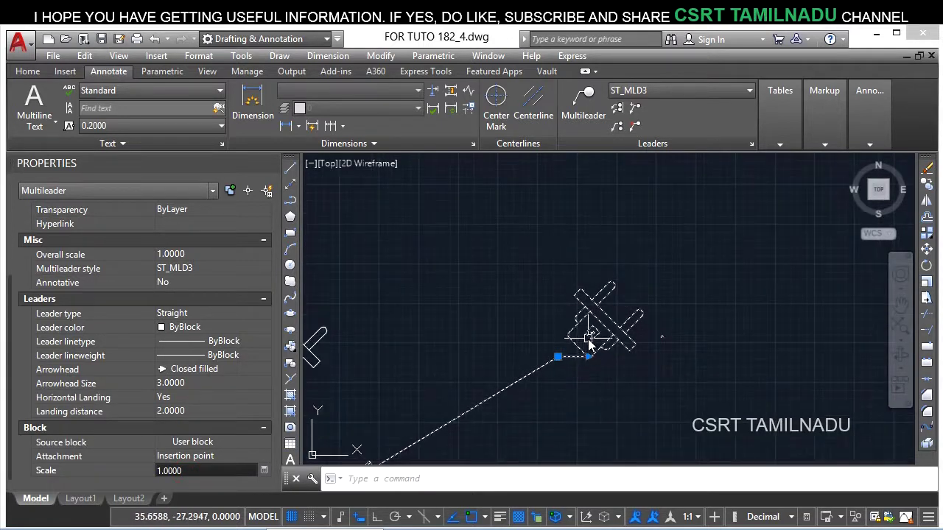
scroll(589, 342, "down", 1)
scroll(598, 325, "down", 1)
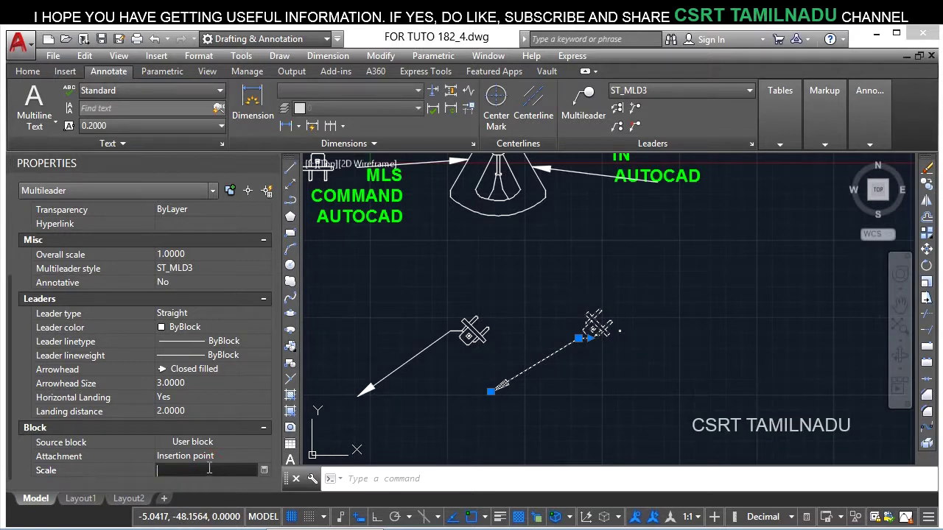
left_click(370, 442)
Step: Deselect the multileader and open the Multileader Style Manager with MLS
left_click(465, 418)
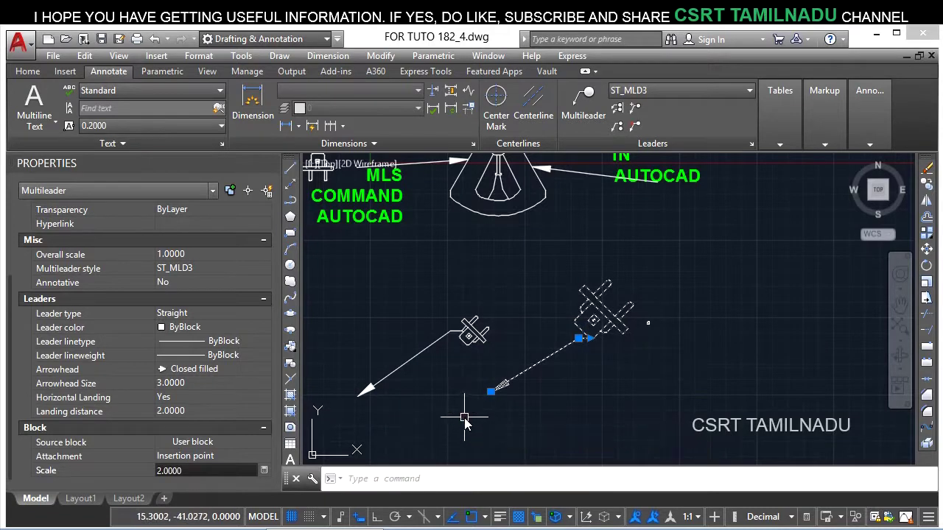
key("Escape")
type("MLS")
key("Return")
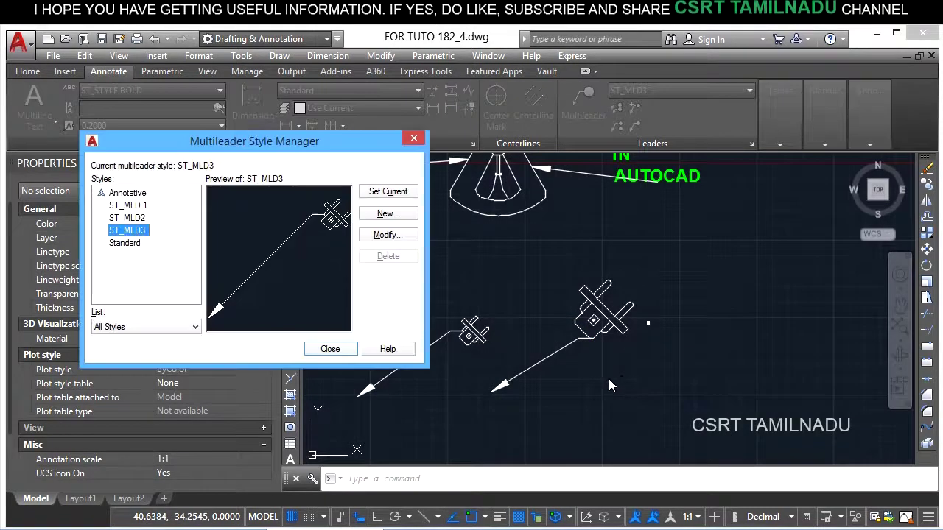
Step: Edit ST_MLD3 so its content uses the Hexagon source block at scale 40
left_click(387, 234)
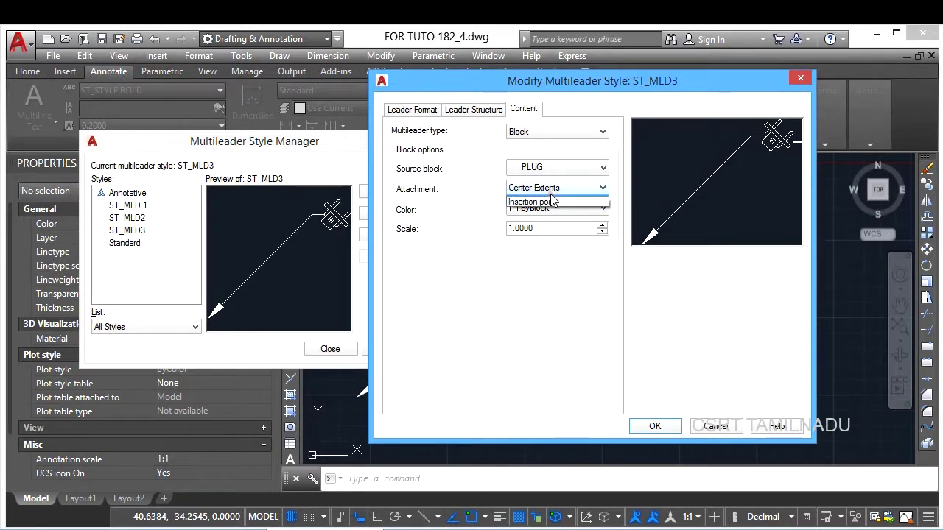
left_click(551, 190)
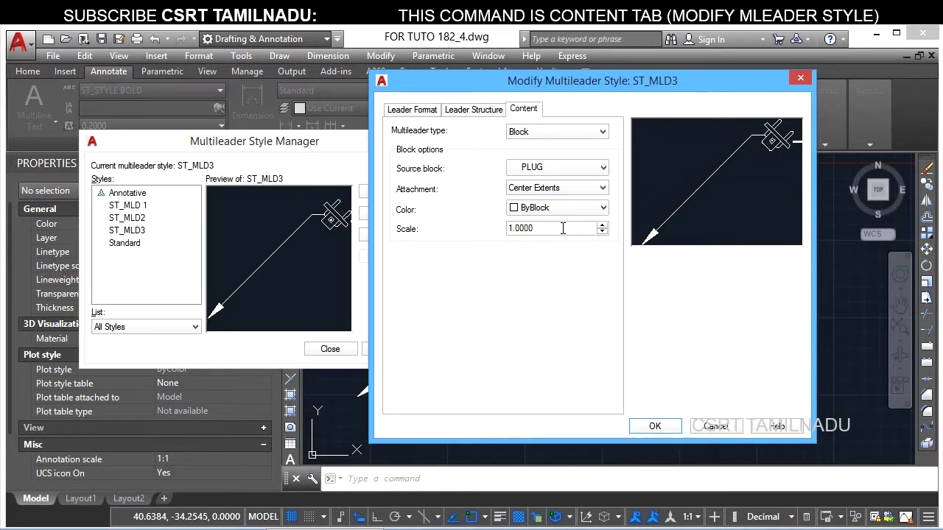
left_click(537, 168)
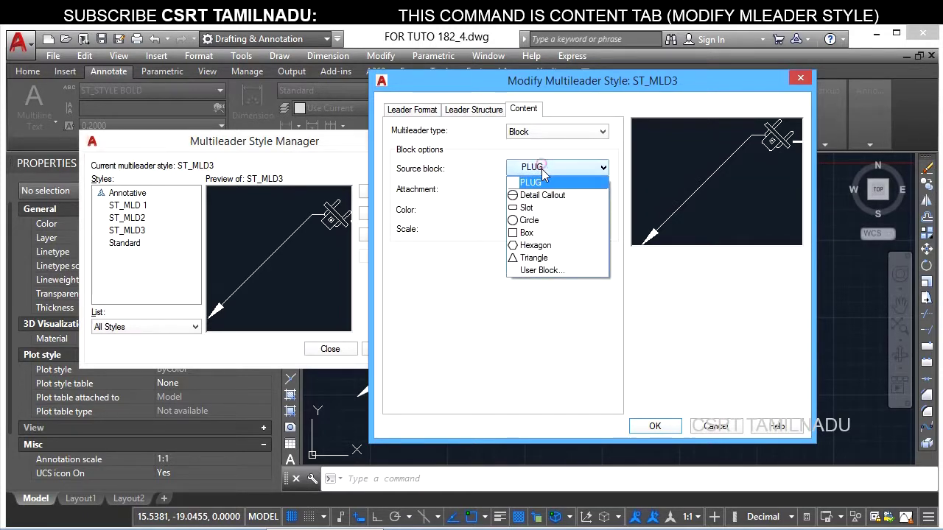
left_click(538, 246)
left_click(538, 246)
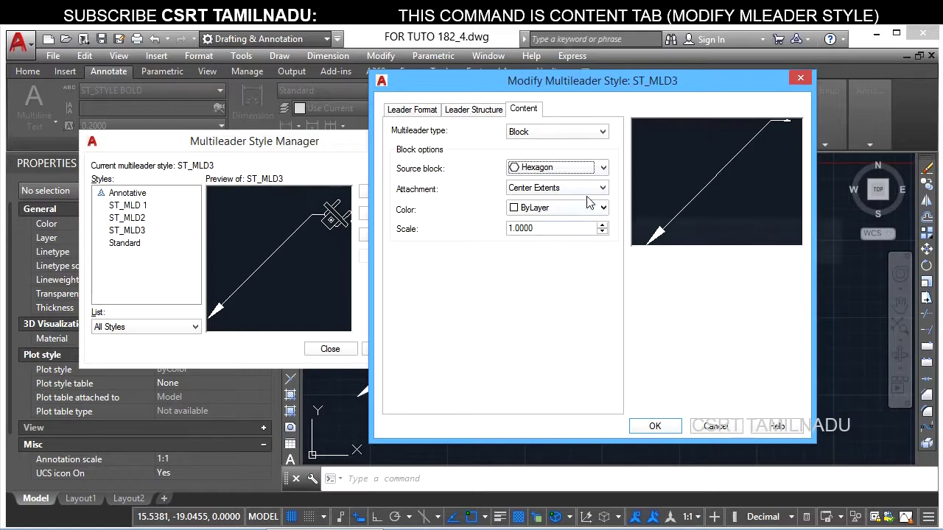
left_click(543, 230)
type("40")
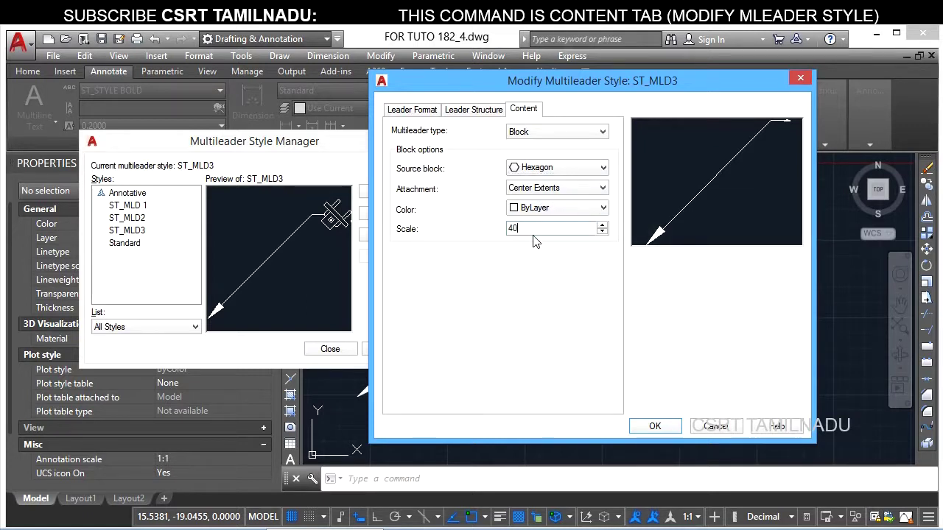
key("Tab")
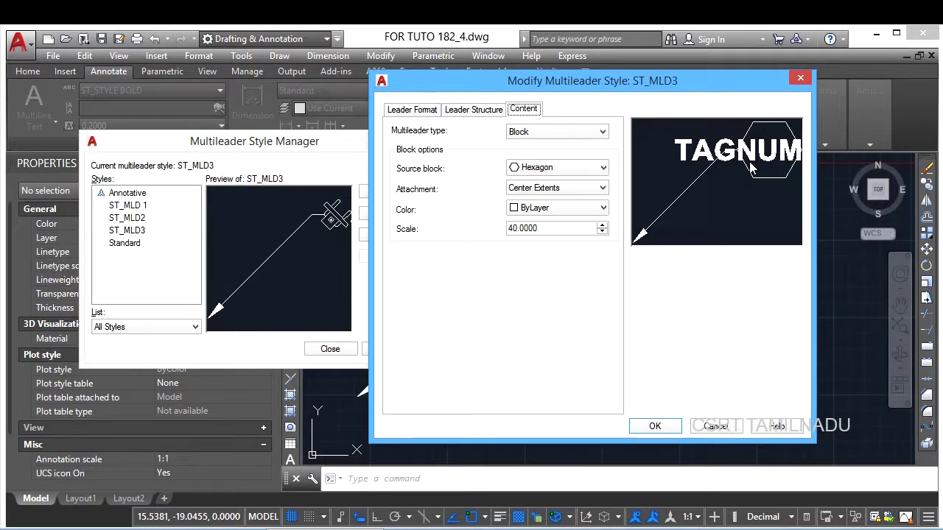
Step: Colour the Hexagon tag block Red, then accept the change and close the Style Manager
left_click(549, 208)
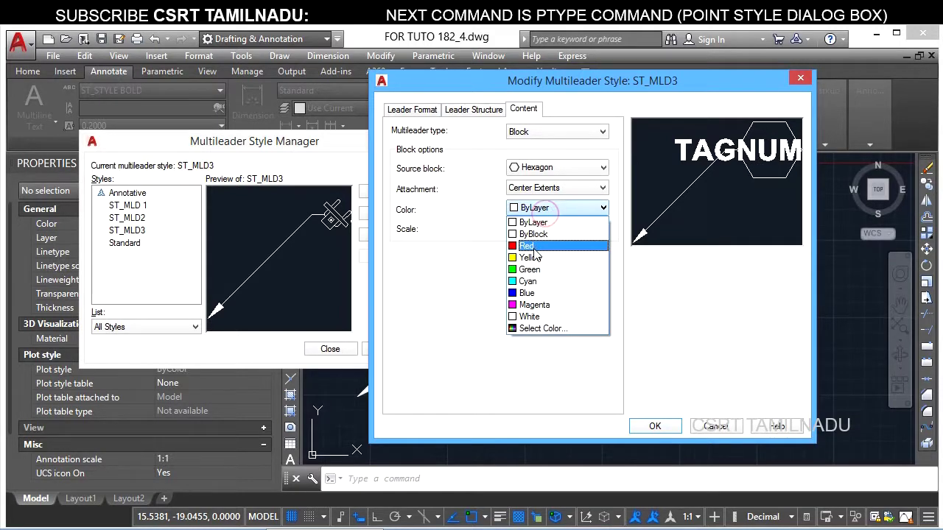
left_click(532, 247)
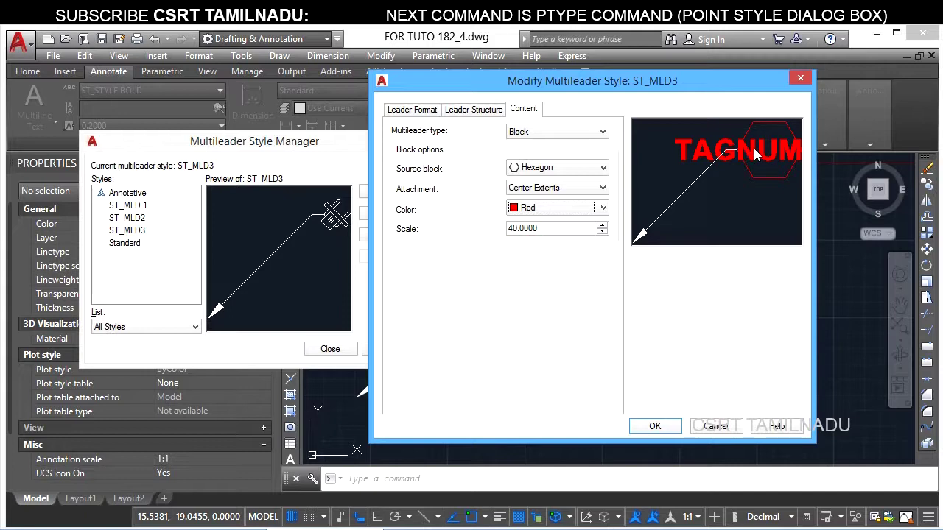
left_click(402, 112)
left_click(522, 110)
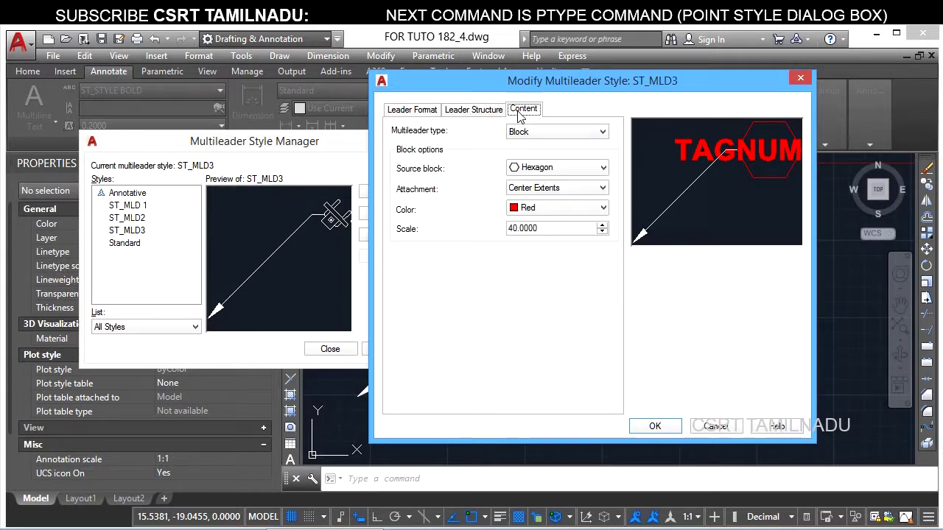
left_click(655, 426)
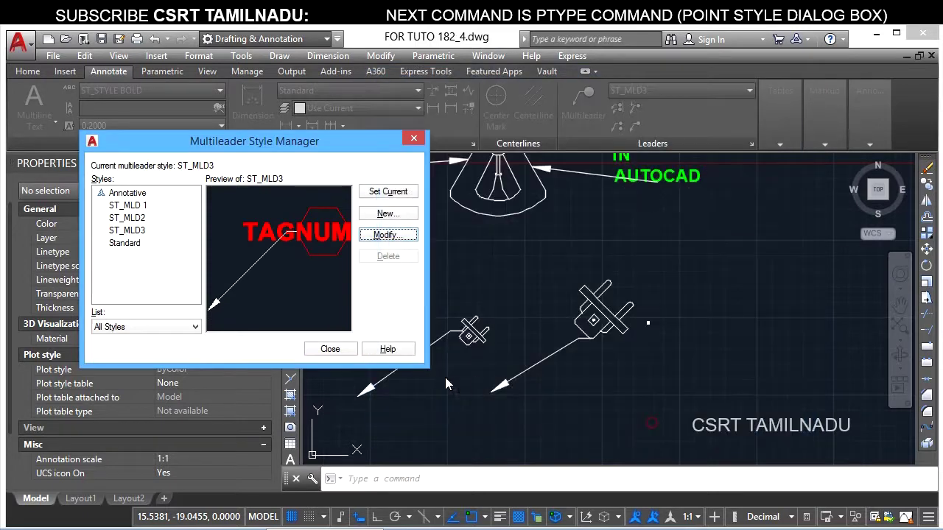
left_click(329, 349)
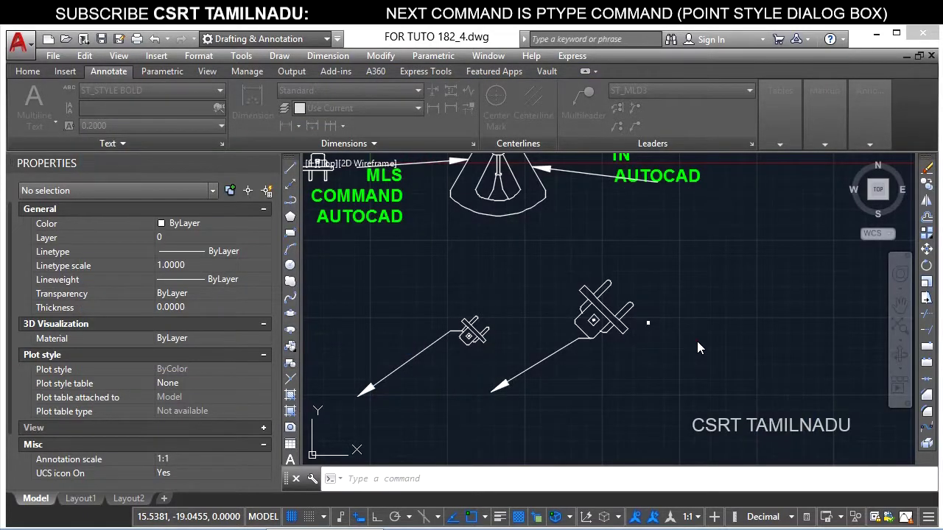
Step: Beside the plug, draw an MLD multileader ending in a hexagon tag numbered 1
left_click(697, 341)
left_click(714, 361)
middle_click_drag(714, 361, 480, 353)
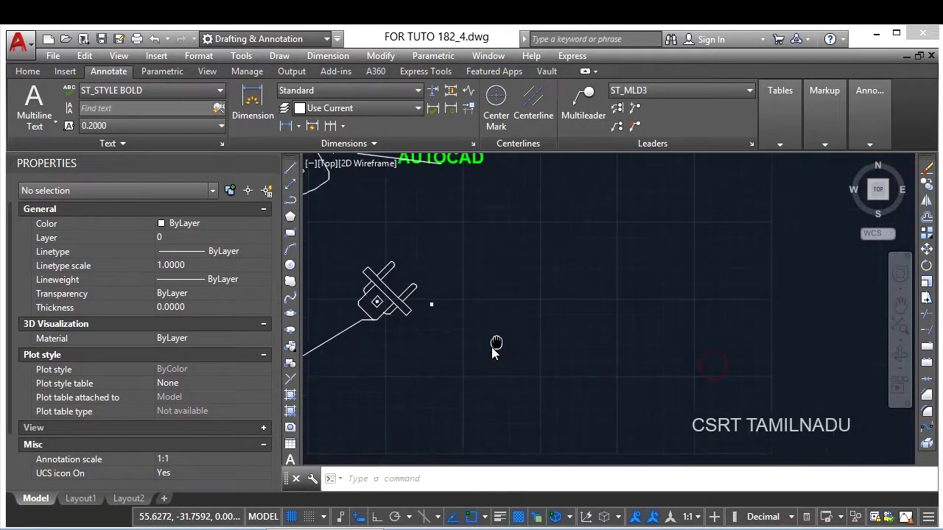
type("mld")
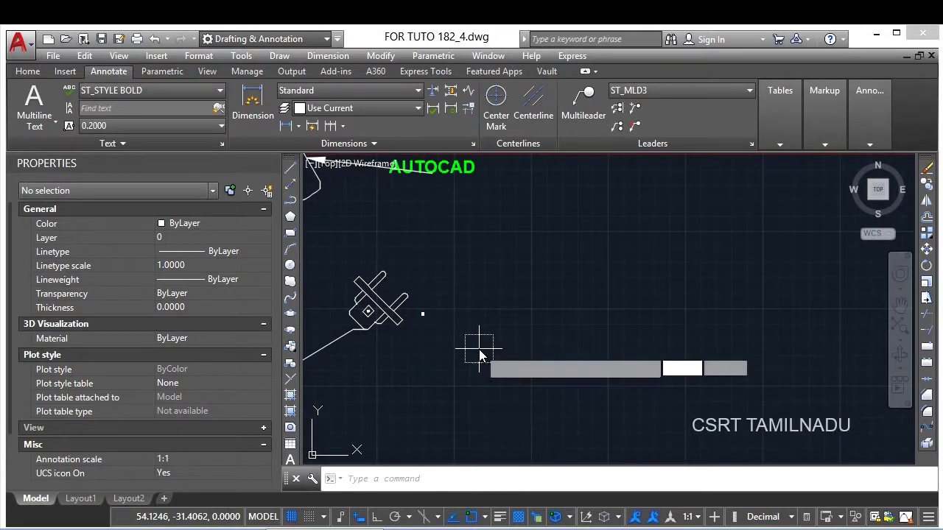
key("Return")
left_click(479, 347)
left_click(618, 318)
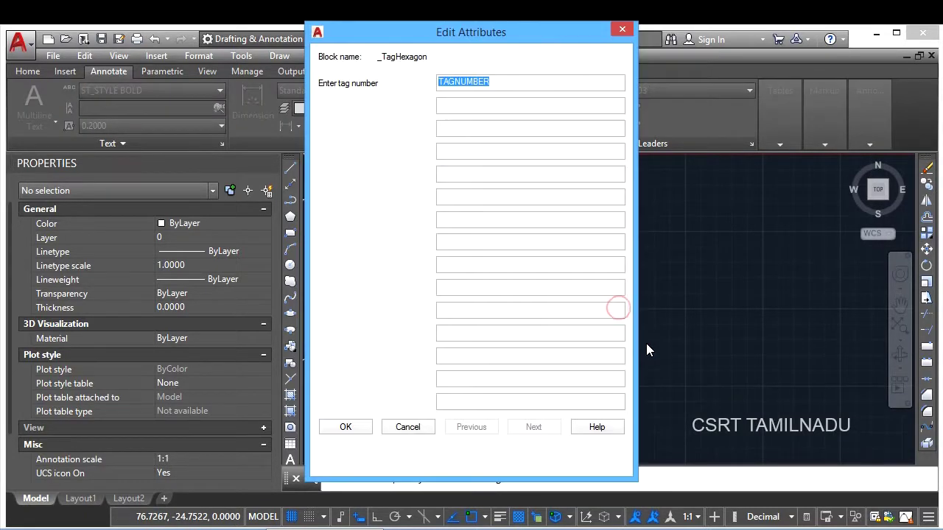
type("1")
left_click(346, 427)
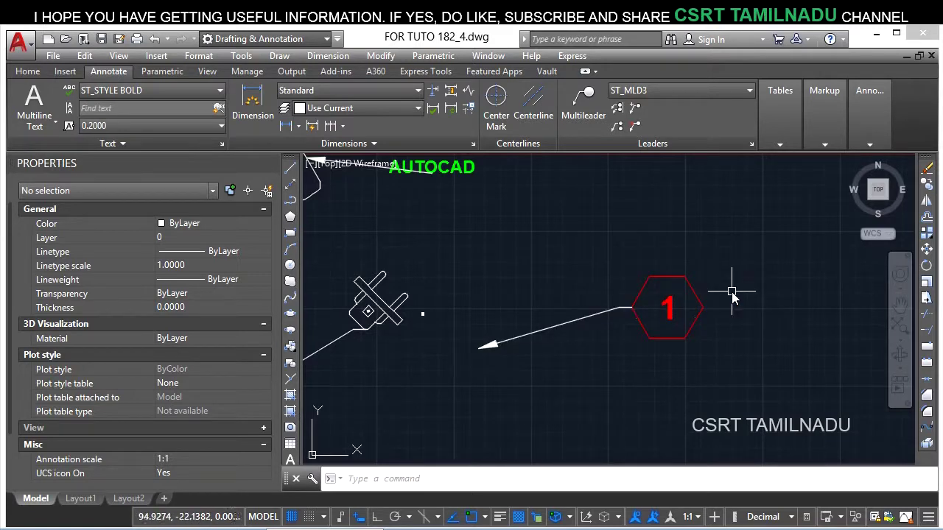
type("MLS")
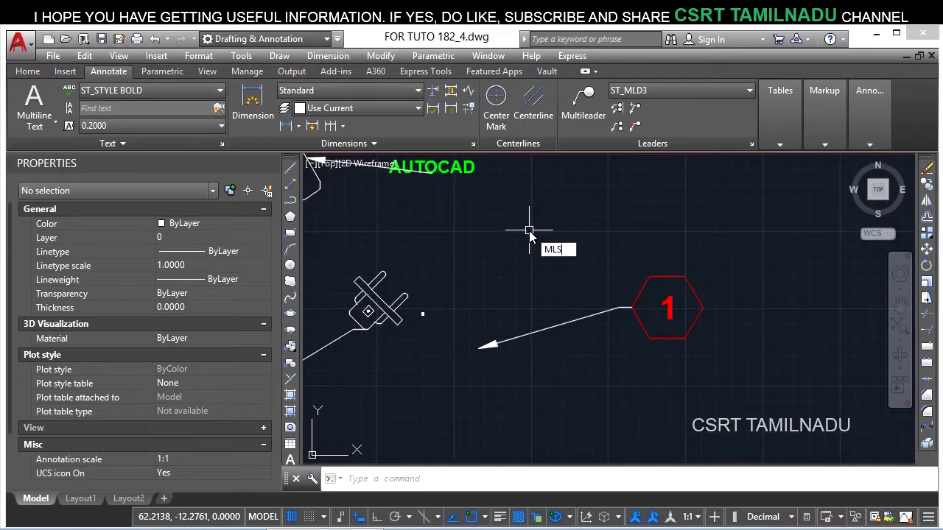
Step: Change ST_MLD3's multileader type to None and close the style manager
left_click(409, 234)
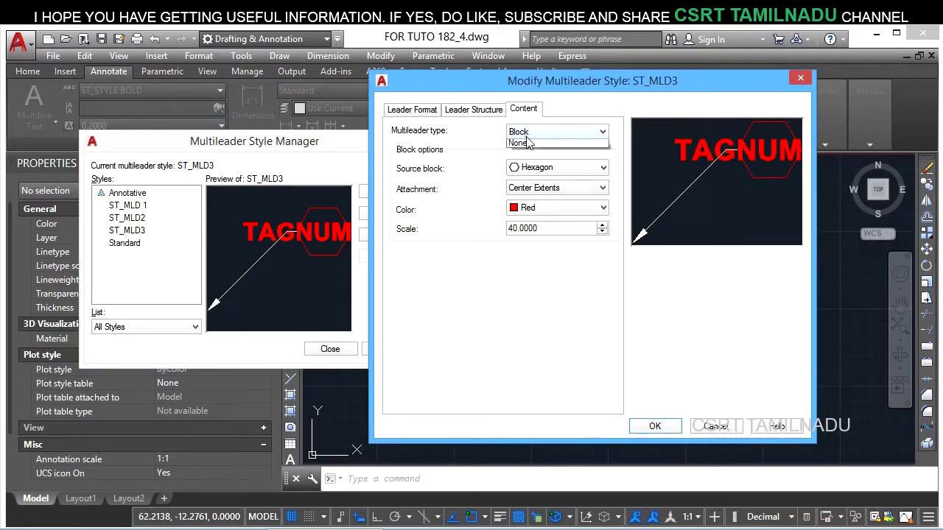
left_click(534, 161)
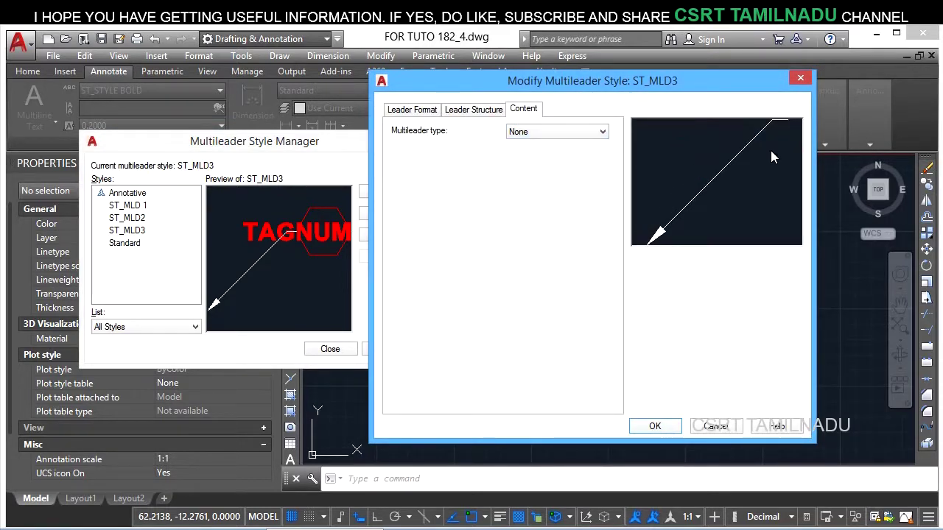
left_click(653, 434)
left_click(333, 351)
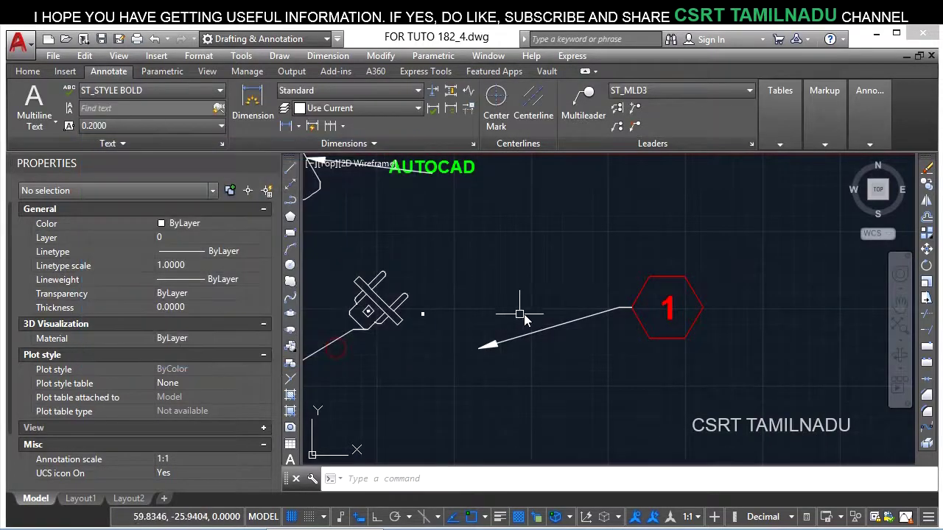
Step: Draw a plain leader arrow with no content above the hexagon tag
middle_click_drag(575, 253, 430, 347)
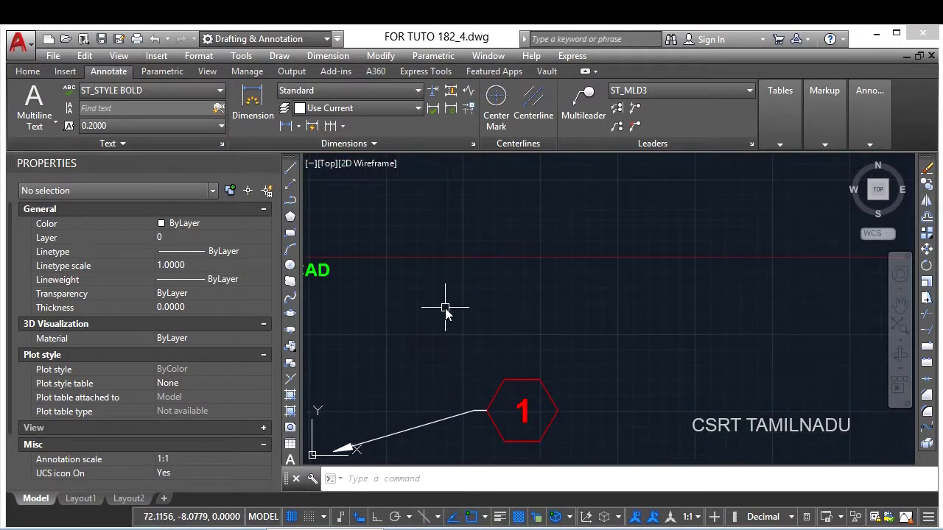
key("Return")
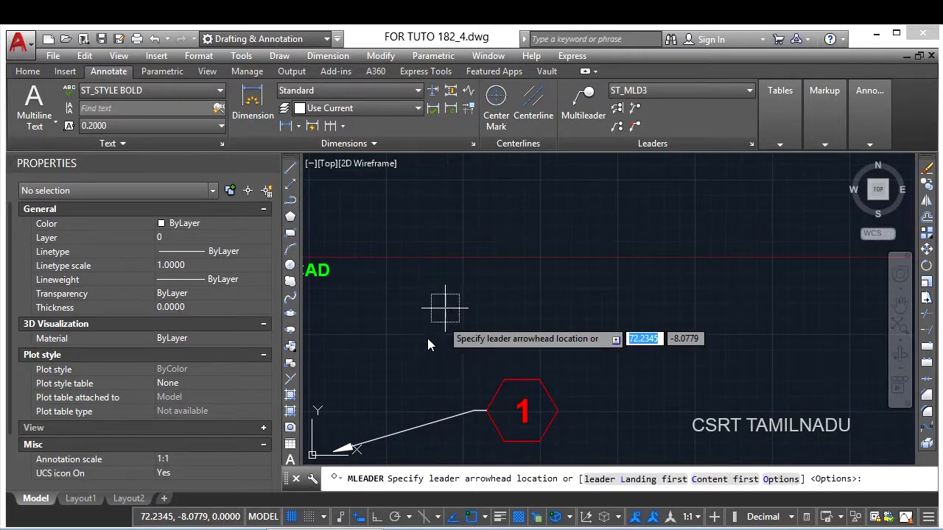
left_click(423, 340)
left_click(606, 225)
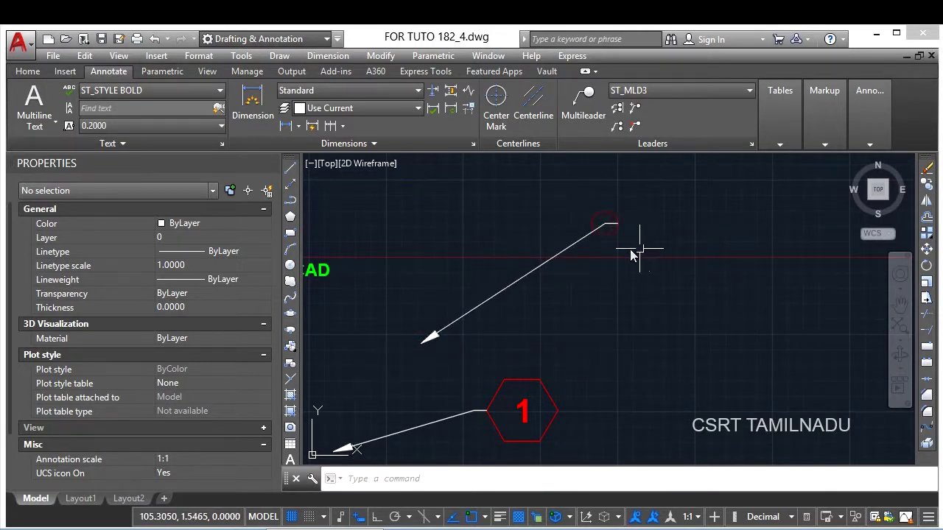